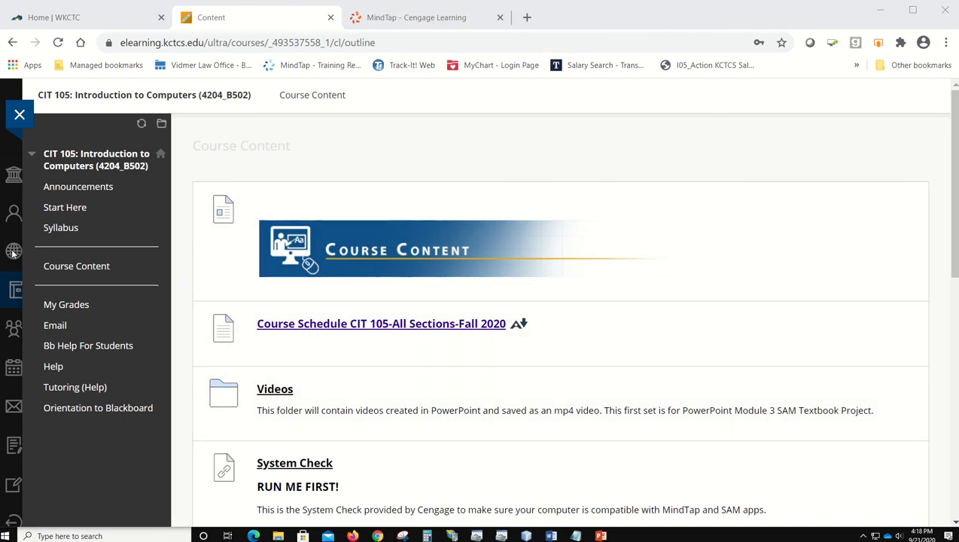
Open the Word folder inside the course's Assignments and look over its learning activities and Word Module 1 items
{"action": "scroll", "coordinate": [653, 287], "scroll_direction": "down", "scroll_amount": 7}
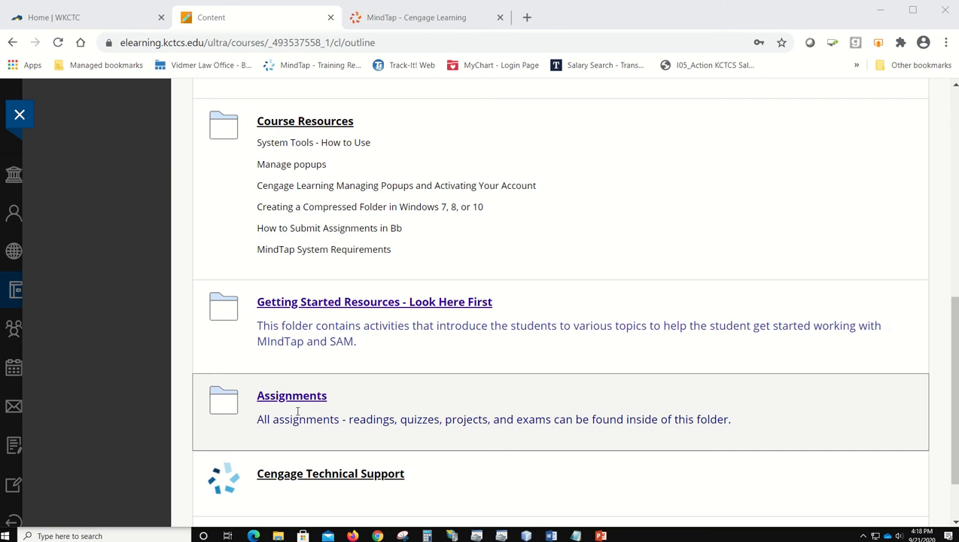
{"action": "left_click", "coordinate": [304, 402]}
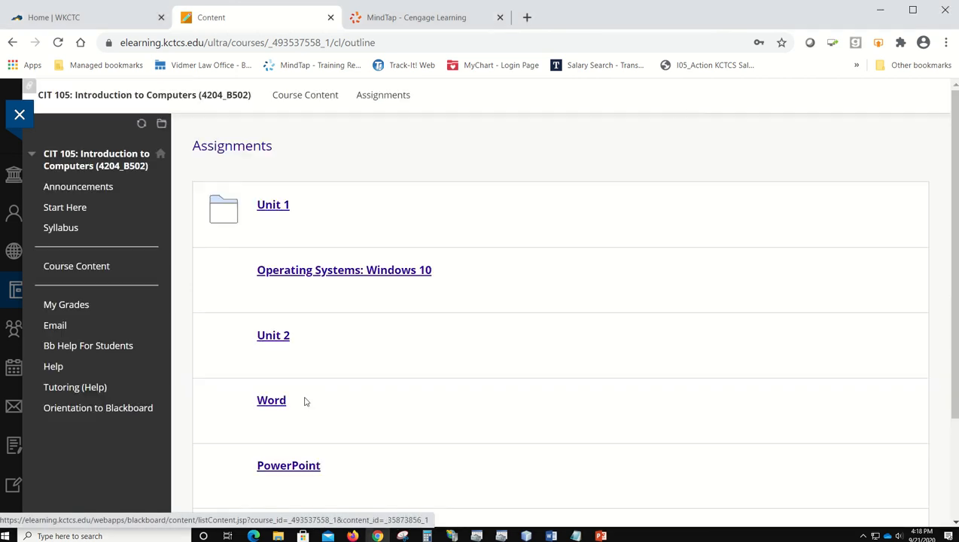
{"action": "left_click", "coordinate": [272, 402]}
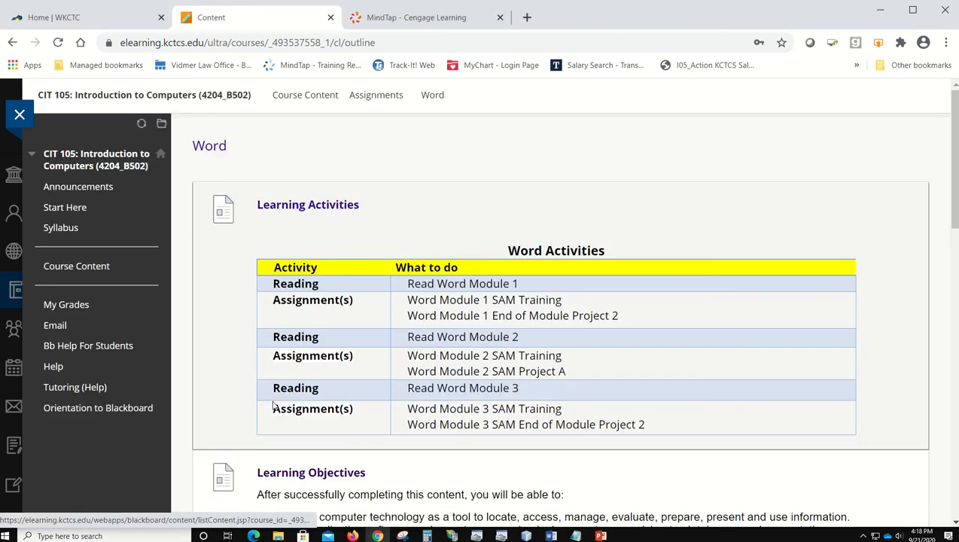
{"action": "scroll", "coordinate": [761, 332], "scroll_direction": "down", "scroll_amount": 4}
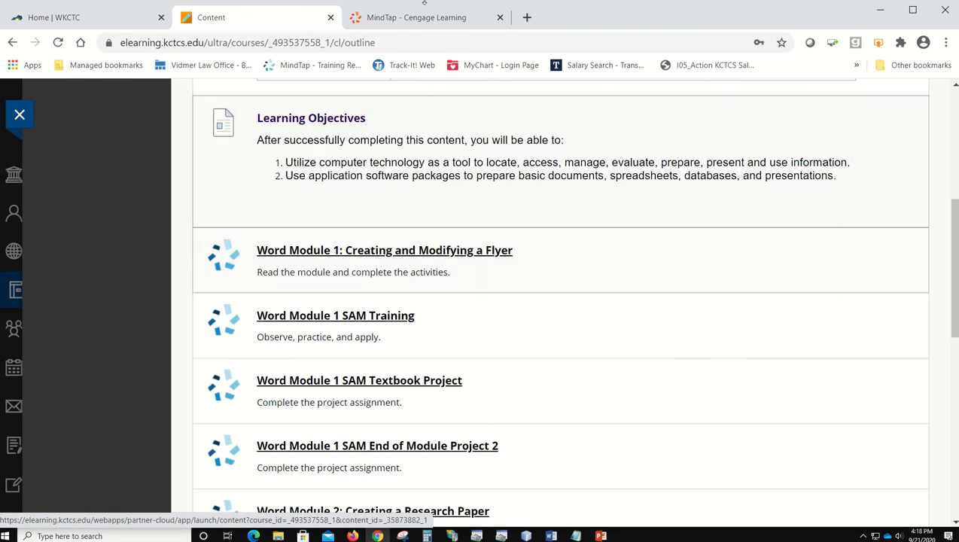
Switch to the MindTap reading of Word Module 1, browse its table of contents and open section WD 1-1, What Is Word?
{"action": "mouse_move", "coordinate": [418, 25]}
{"action": "left_click", "coordinate": [369, 20]}
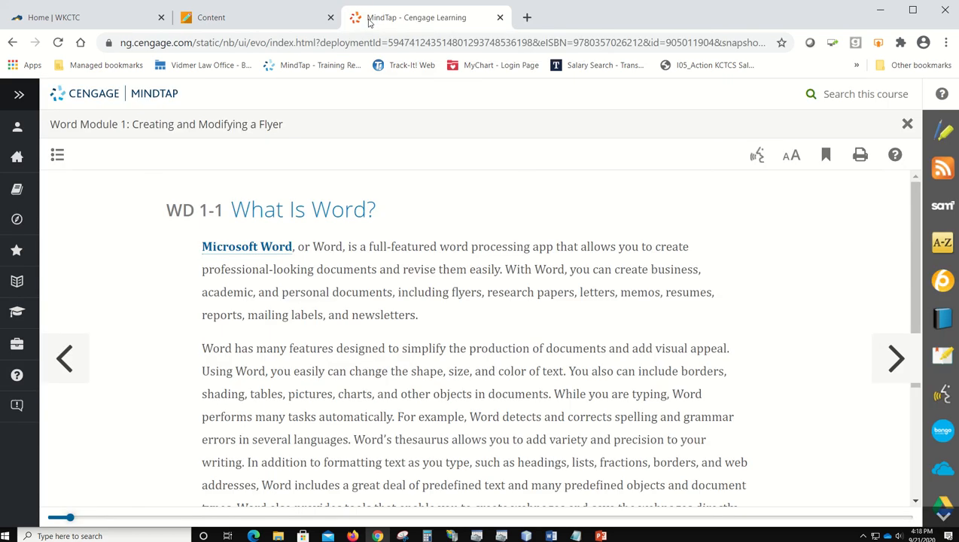
{"action": "left_click", "coordinate": [57, 156]}
{"action": "scroll", "coordinate": [577, 384], "scroll_direction": "down", "scroll_amount": 6}
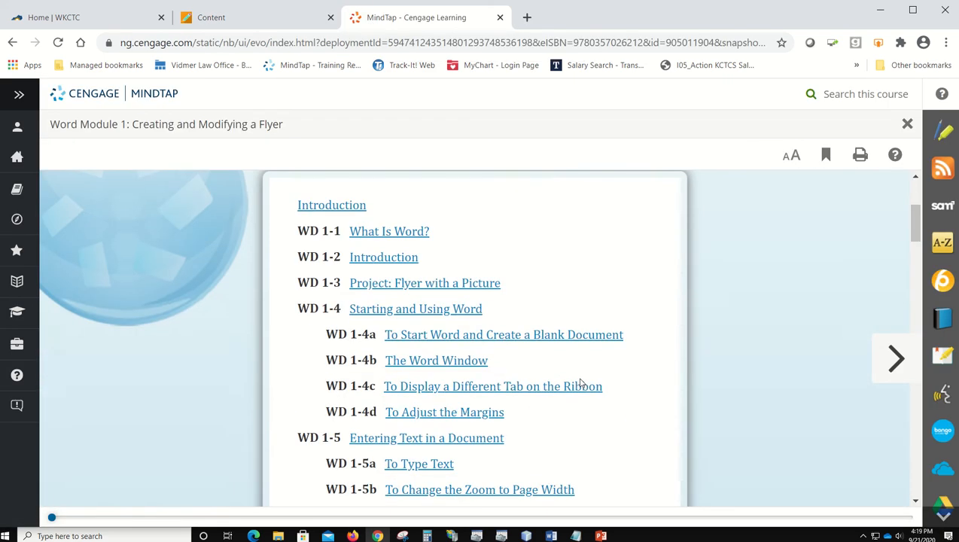
{"action": "scroll", "coordinate": [579, 384], "scroll_direction": "up", "scroll_amount": 6}
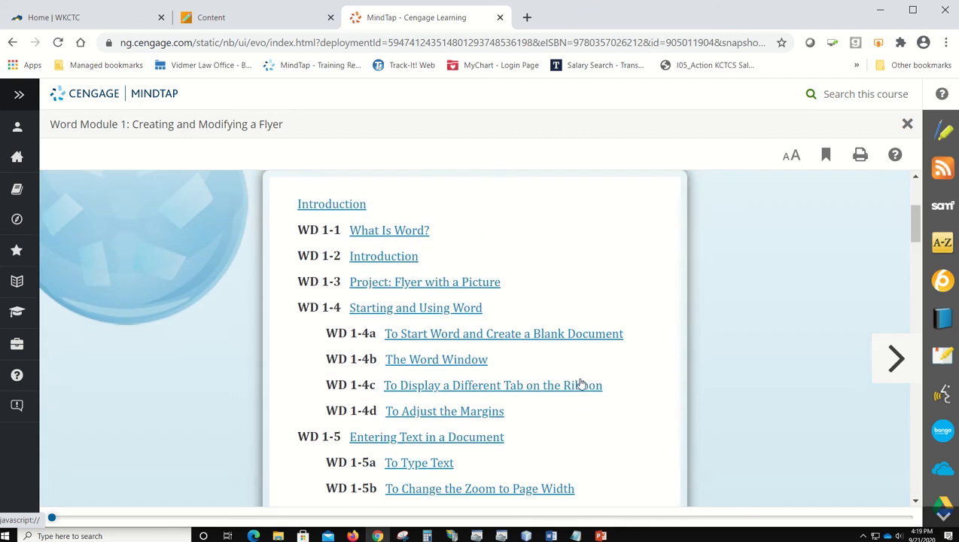
{"action": "left_click", "coordinate": [379, 374]}
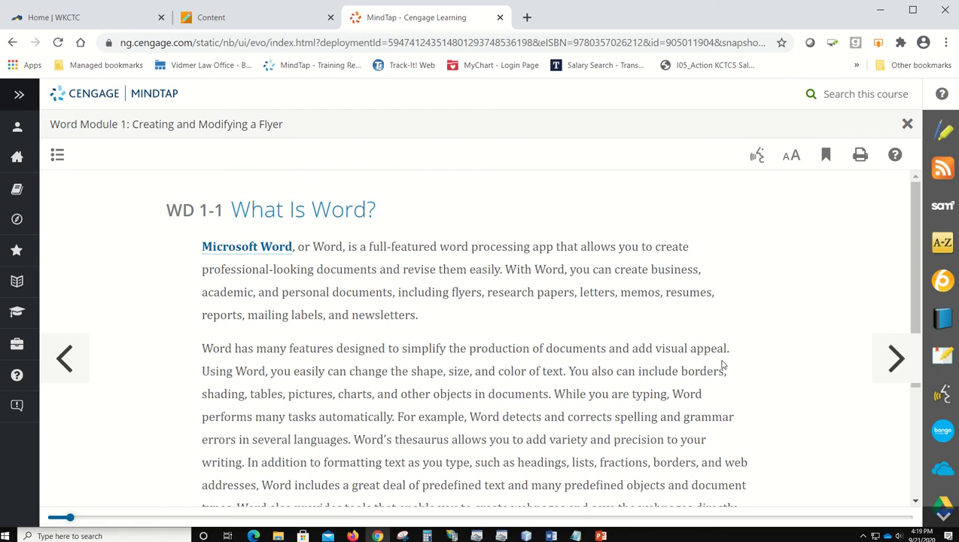
Highlight the first paragraph of WD 1-1 in yellow, from "is a full-featured word processing app" through "newsletters."
{"action": "scroll", "coordinate": [721, 365], "scroll_direction": "down", "scroll_amount": 3}
{"action": "scroll", "coordinate": [720, 365], "scroll_direction": "up", "scroll_amount": 2}
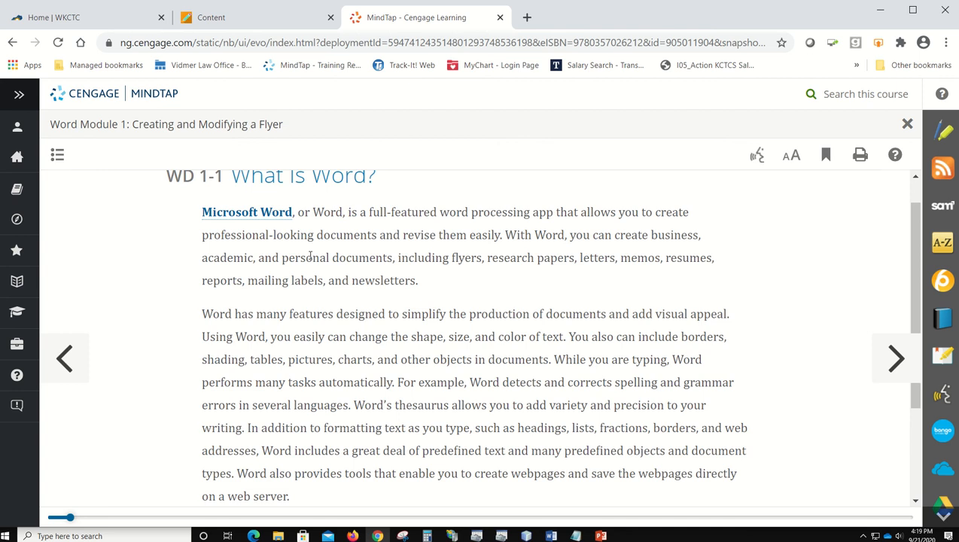
{"action": "scroll", "coordinate": [392, 335], "scroll_direction": "down", "scroll_amount": 2}
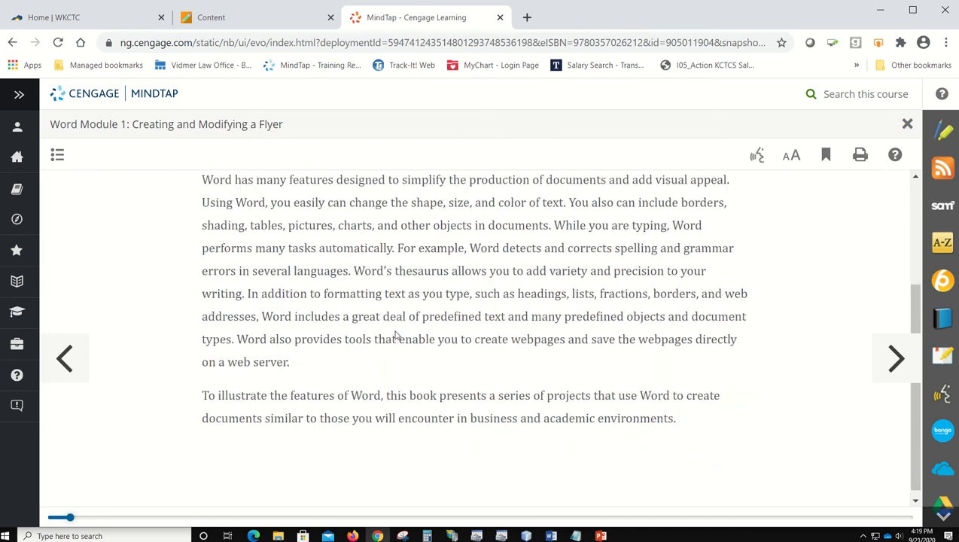
{"action": "scroll", "coordinate": [396, 332], "scroll_direction": "up", "scroll_amount": 2}
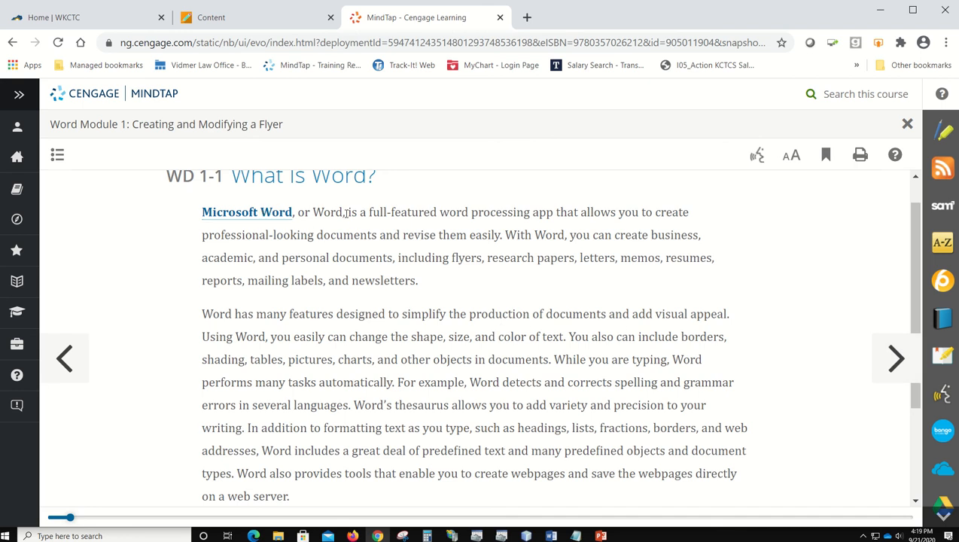
{"action": "left_click_drag", "start_coordinate": [346, 214], "coordinate": [540, 281]}
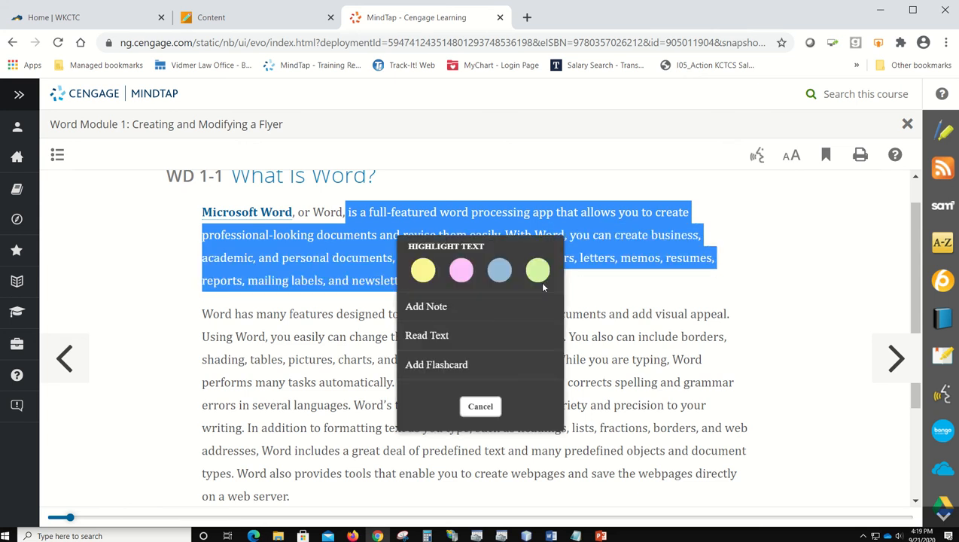
{"action": "left_click", "coordinate": [426, 263]}
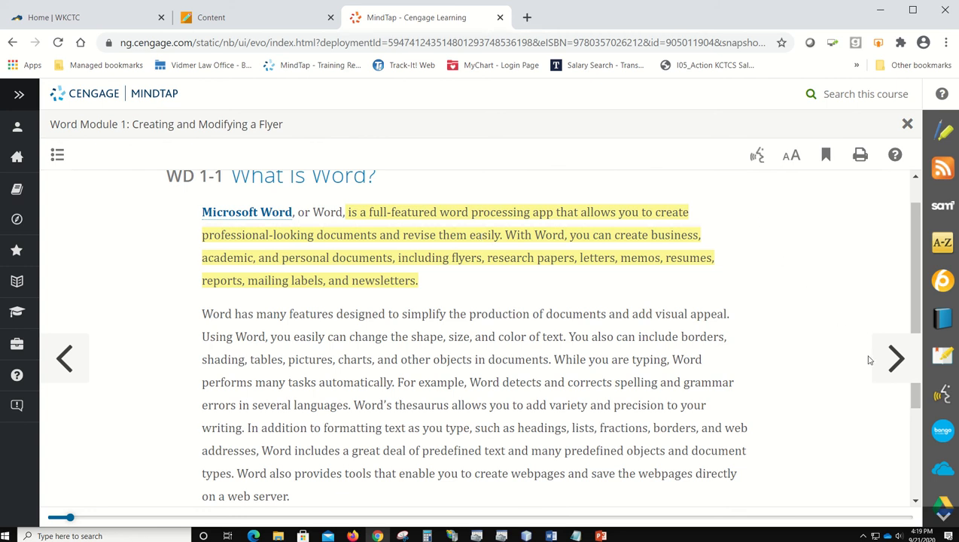
Advance to section WD 1-3, Project: Flyer with a Picture, and examine the handwashing flyer in Figure 1–1
{"action": "scroll", "coordinate": [814, 317], "scroll_direction": "down", "scroll_amount": 2}
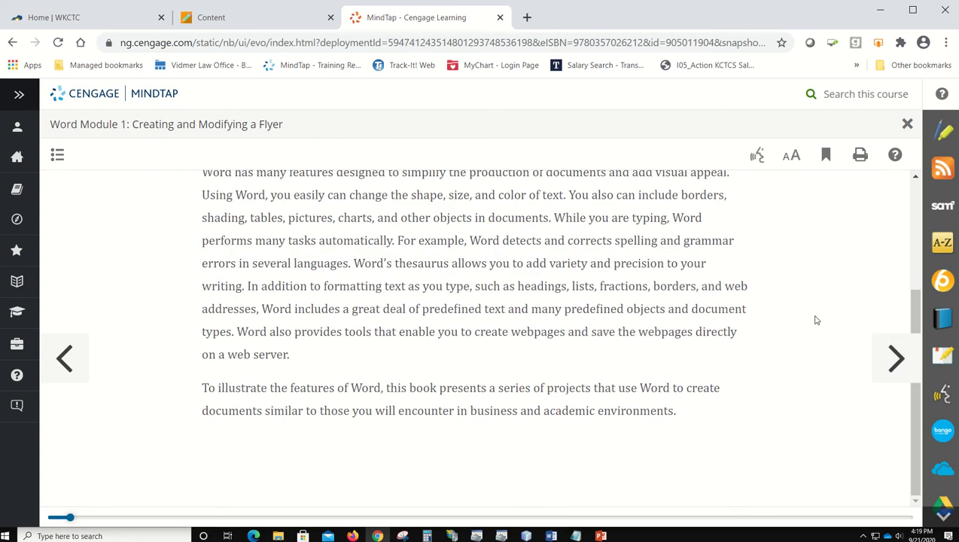
{"action": "left_click", "coordinate": [896, 364]}
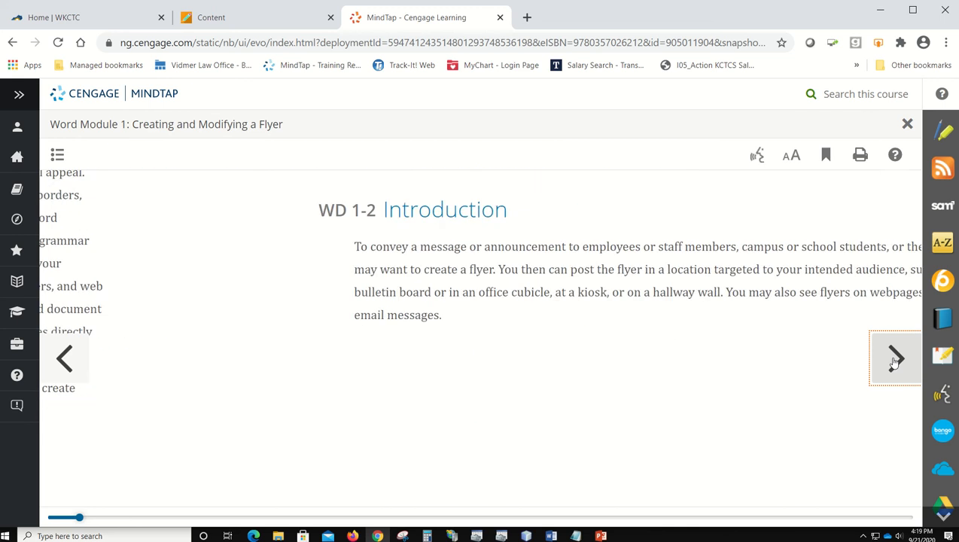
{"action": "left_click", "coordinate": [896, 361]}
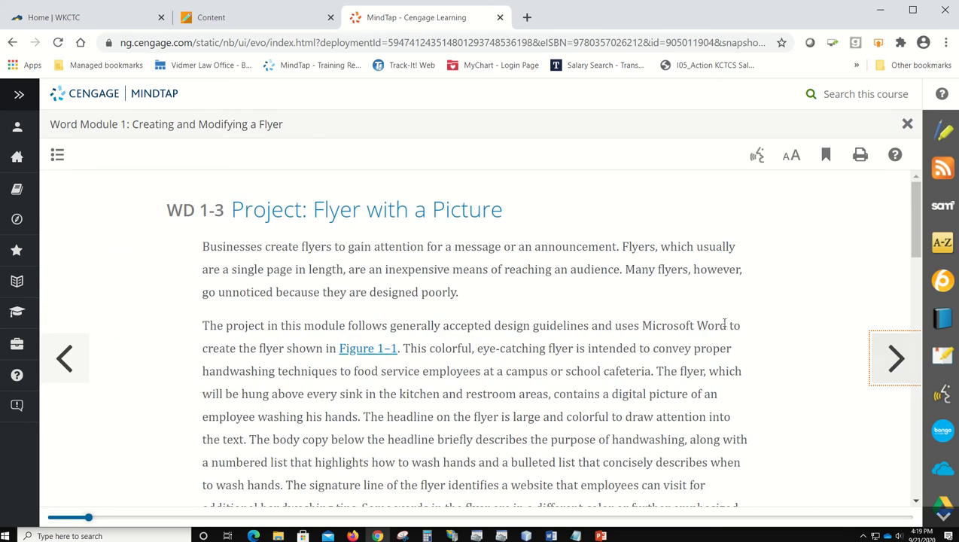
{"action": "scroll", "coordinate": [709, 318], "scroll_direction": "down", "scroll_amount": 2}
{"action": "scroll", "coordinate": [707, 318], "scroll_direction": "down", "scroll_amount": 3}
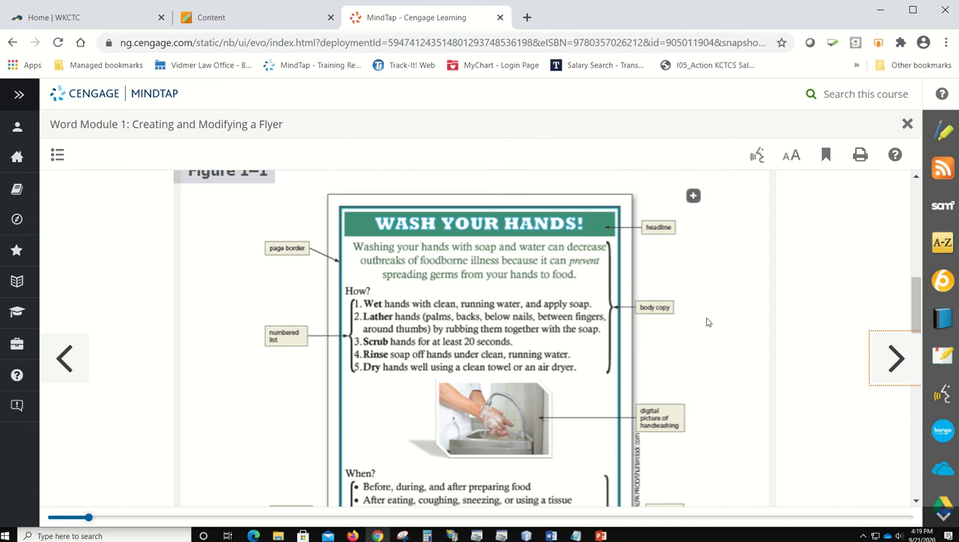
{"action": "scroll", "coordinate": [707, 322], "scroll_direction": "down", "scroll_amount": 2}
{"action": "scroll", "coordinate": [707, 322], "scroll_direction": "up", "scroll_amount": 1}
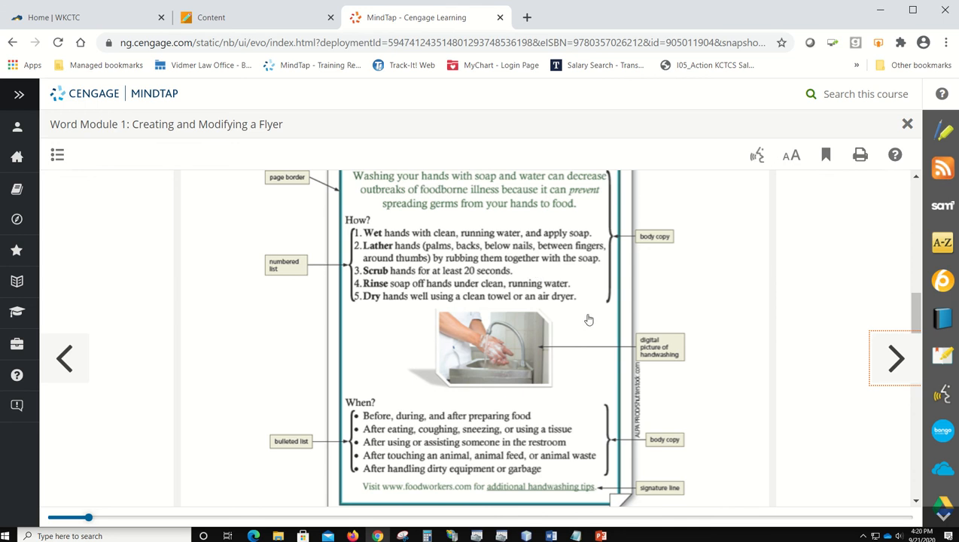
Read the list of general tasks for the module that follows Figure 1–1
{"action": "scroll", "coordinate": [758, 353], "scroll_direction": "down", "scroll_amount": 3}
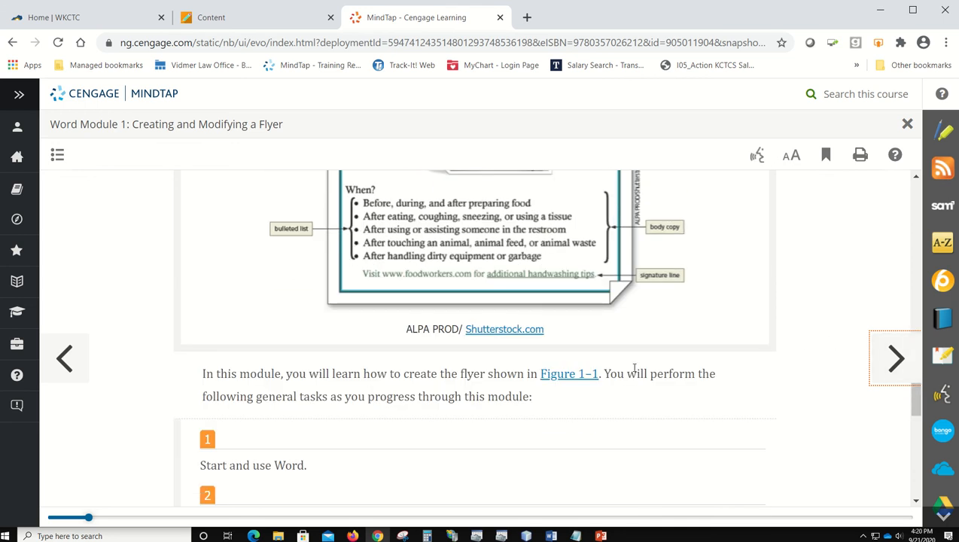
{"action": "scroll", "coordinate": [634, 369], "scroll_direction": "down", "scroll_amount": 3}
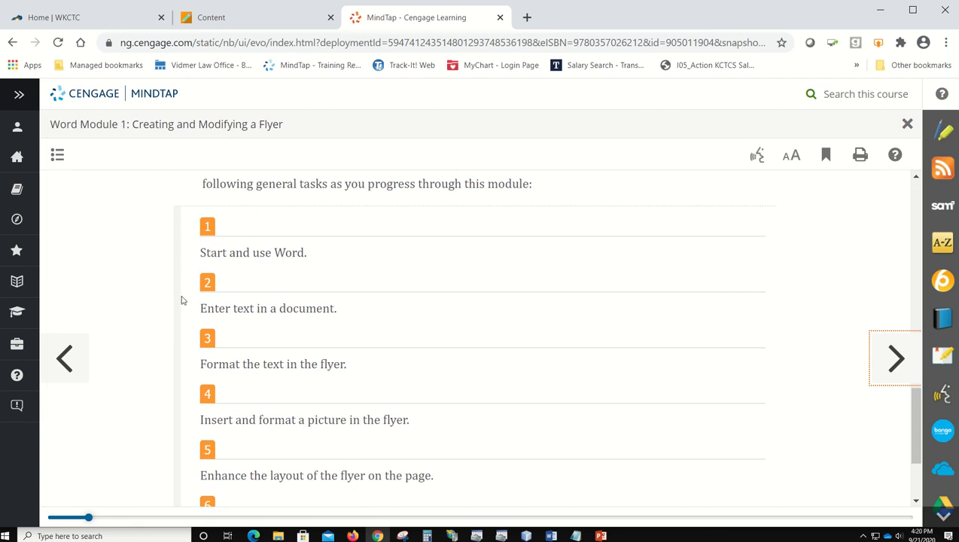
{"action": "scroll", "coordinate": [614, 291], "scroll_direction": "down", "scroll_amount": 1}
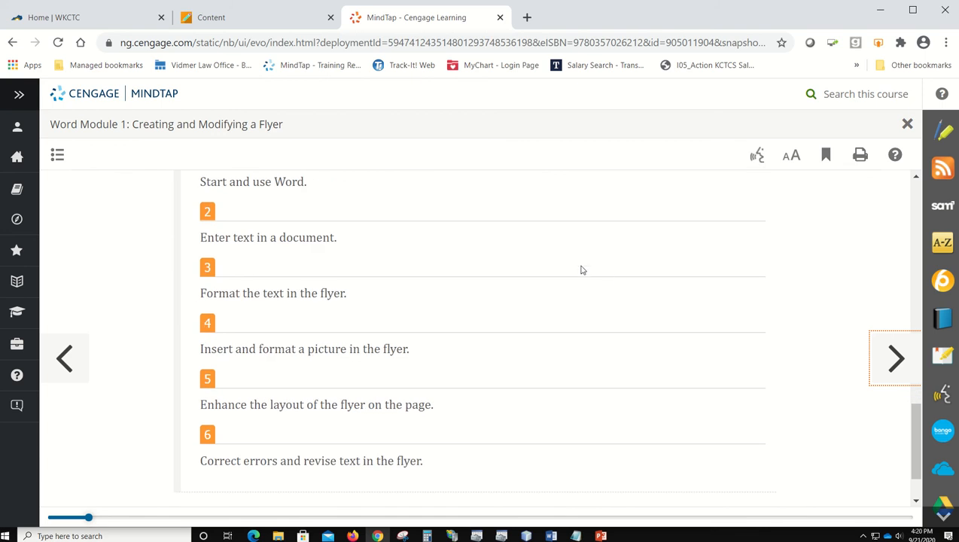
{"action": "scroll", "coordinate": [206, 225], "scroll_direction": "up", "scroll_amount": 1}
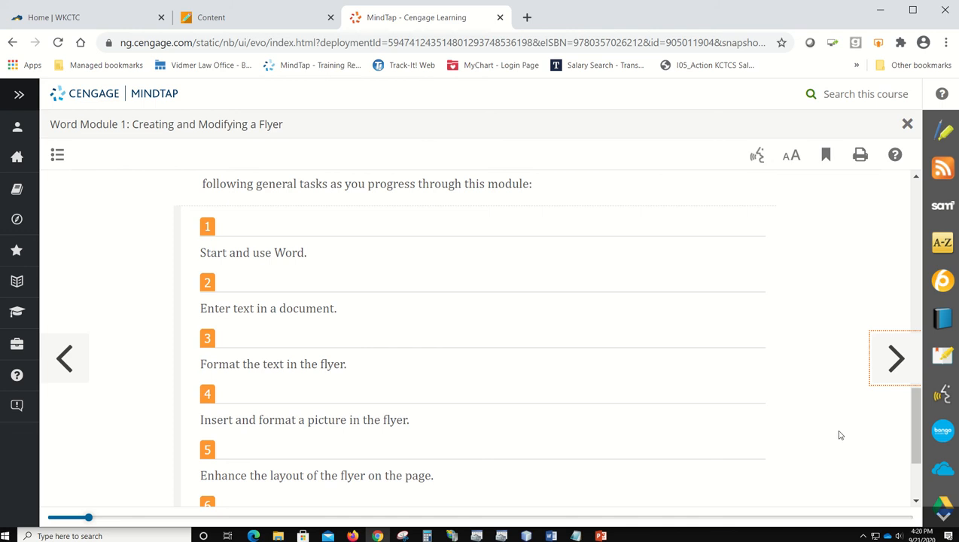
Advance through WD 1-4 to section WD 1-4a and review the steps for starting Word and creating a blank document
{"action": "left_click", "coordinate": [900, 364]}
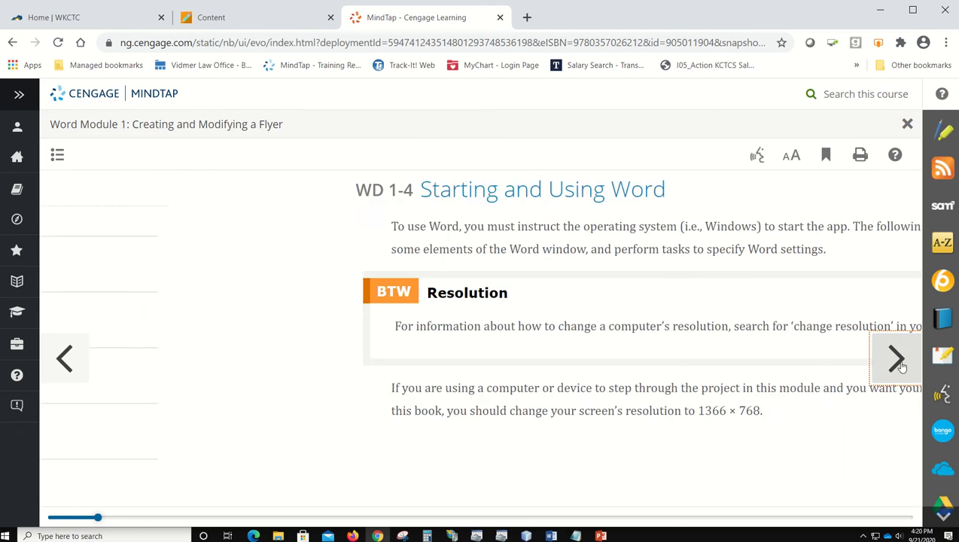
{"action": "scroll", "coordinate": [775, 343], "scroll_direction": "down", "scroll_amount": 1}
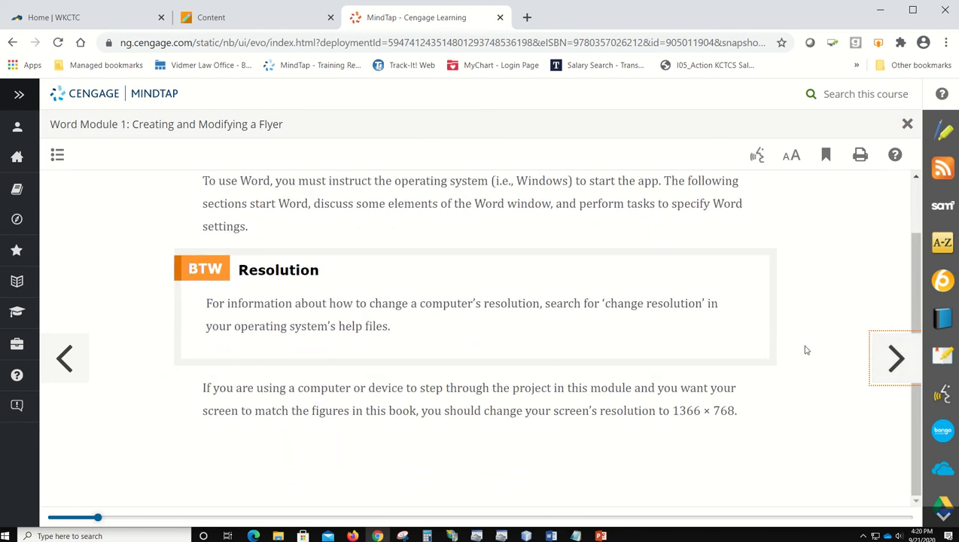
{"action": "left_click", "coordinate": [895, 359]}
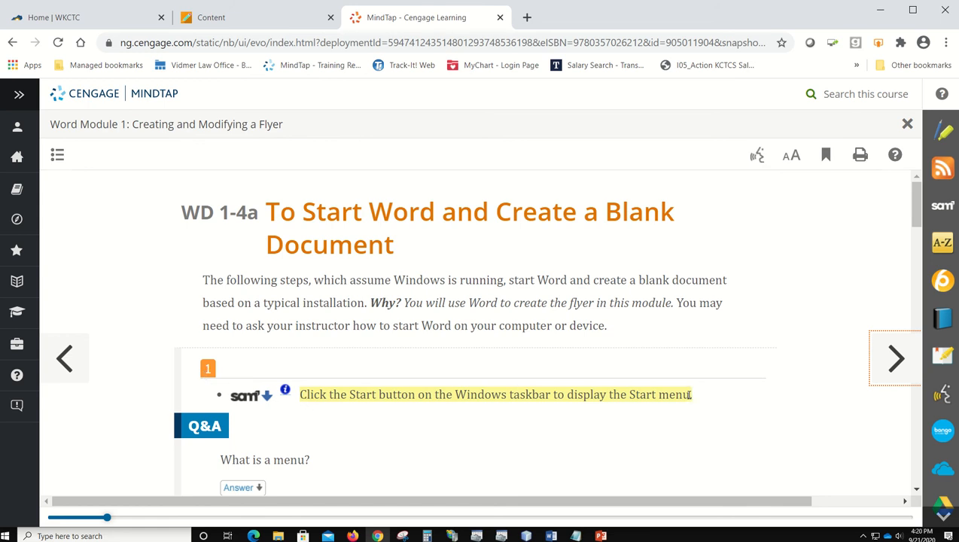
{"action": "scroll", "coordinate": [751, 391], "scroll_direction": "down", "scroll_amount": 7}
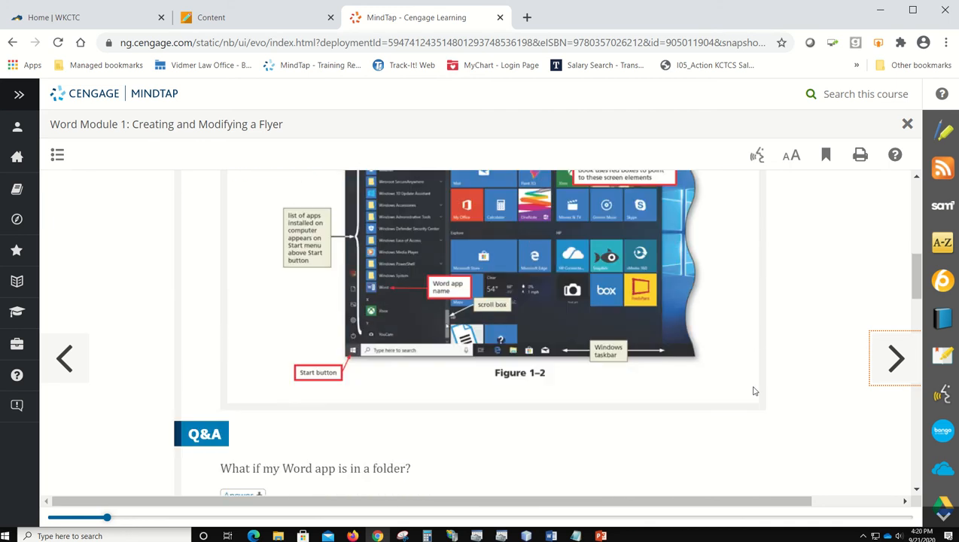
{"action": "scroll", "coordinate": [755, 390], "scroll_direction": "down", "scroll_amount": 4}
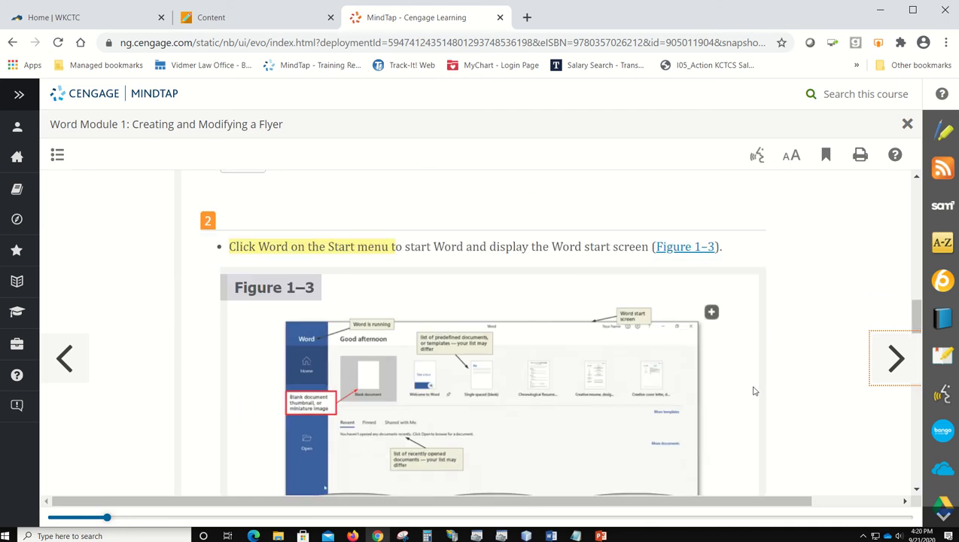
{"action": "scroll", "coordinate": [753, 390], "scroll_direction": "down", "scroll_amount": 1}
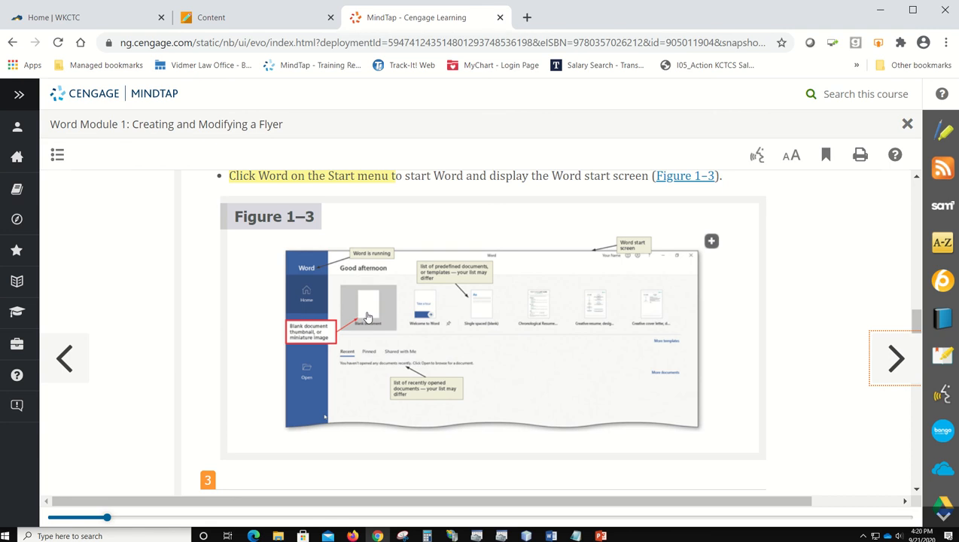
{"action": "scroll", "coordinate": [531, 310], "scroll_direction": "down", "scroll_amount": 4}
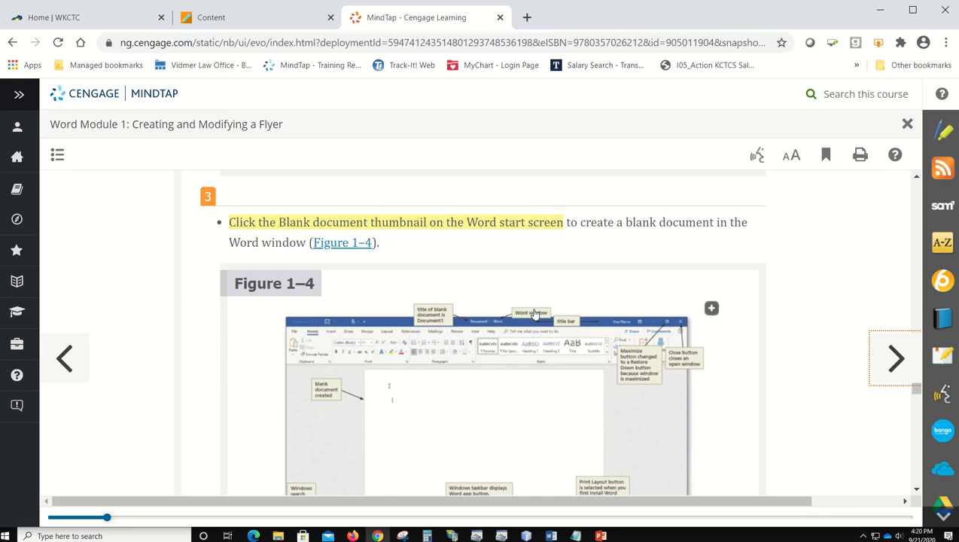
{"action": "scroll", "coordinate": [553, 305], "scroll_direction": "down", "scroll_amount": 8}
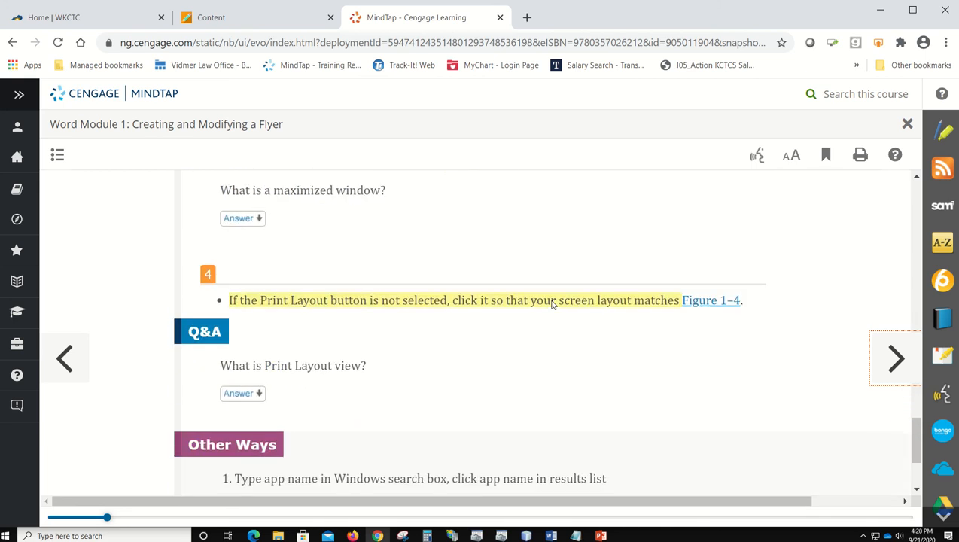
{"action": "scroll", "coordinate": [553, 301], "scroll_direction": "down", "scroll_amount": 1}
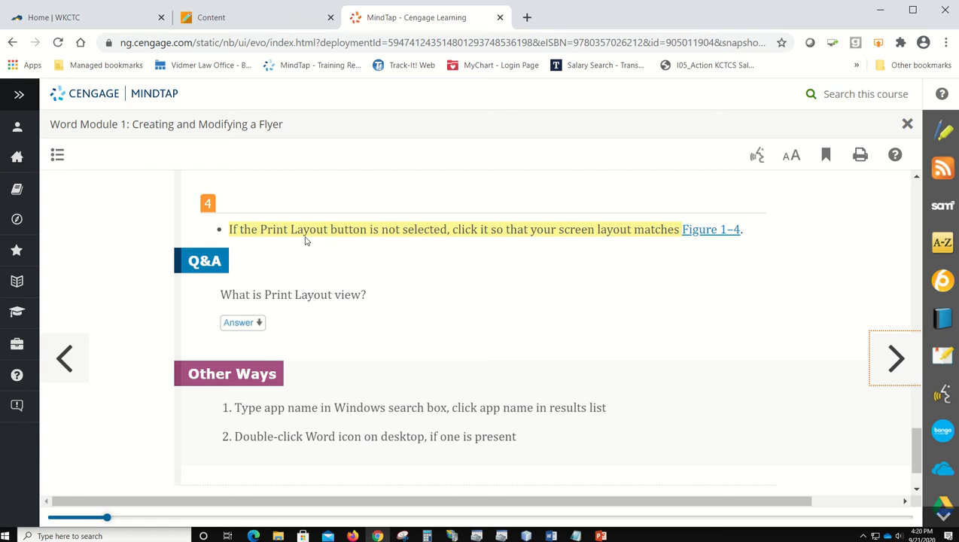
{"action": "scroll", "coordinate": [691, 279], "scroll_direction": "down", "scroll_amount": 1}
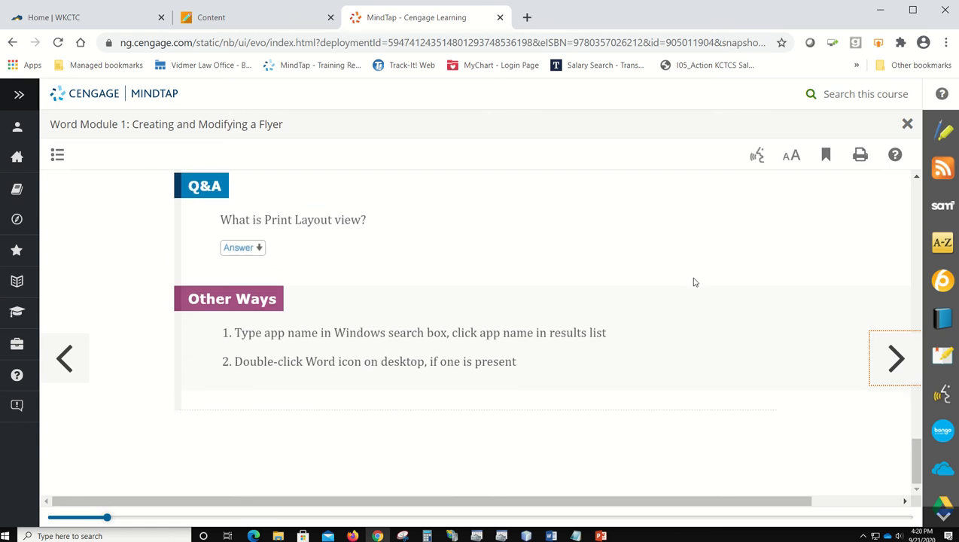
Advance to section WD 1-4b, The Word Window, and examine the window elements labelled in Figure 1–5
{"action": "left_click", "coordinate": [895, 359]}
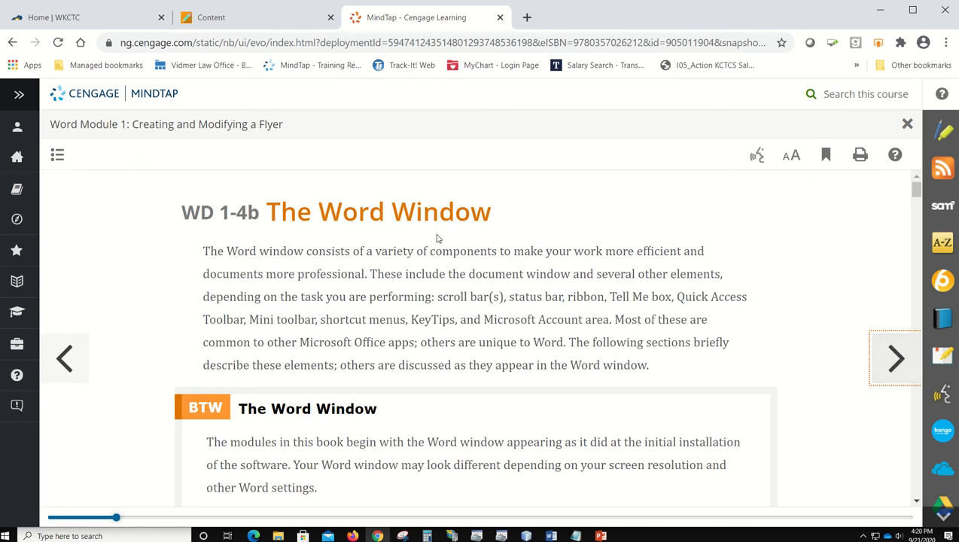
{"action": "scroll", "coordinate": [801, 307], "scroll_direction": "down", "scroll_amount": 5}
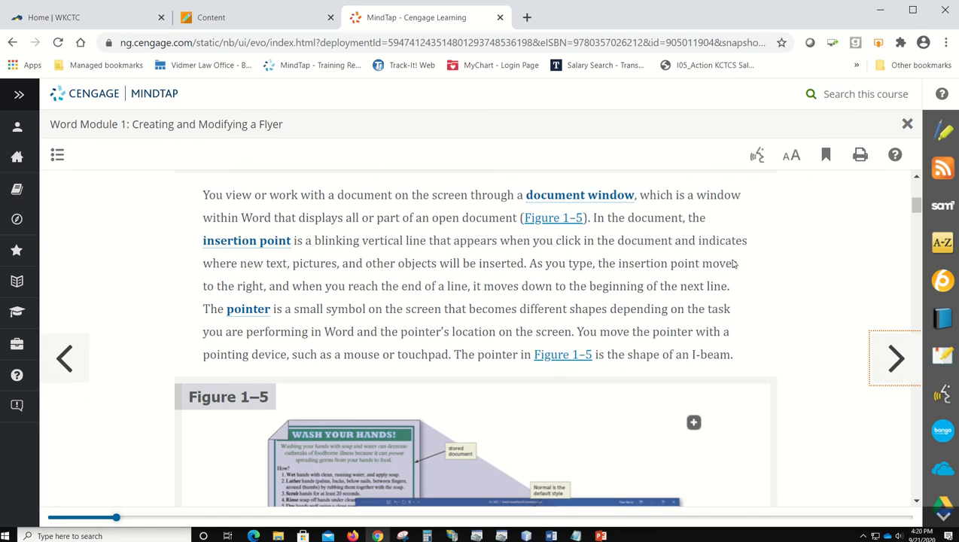
{"action": "scroll", "coordinate": [626, 209], "scroll_direction": "down", "scroll_amount": 4}
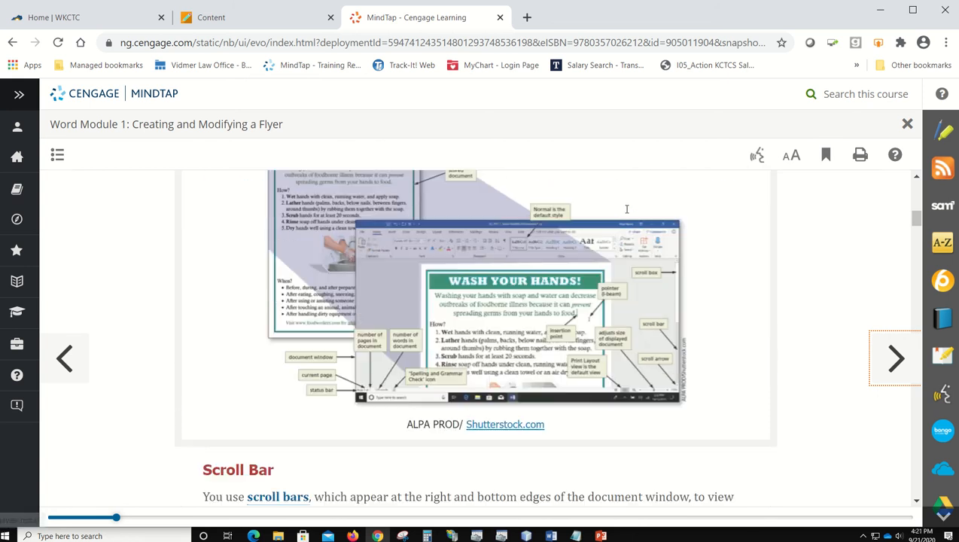
Read the Scroll Bar and Status Bar descriptions and the ribbon explanation through the highlighted tool tabs paragraph above Figure 1–7
{"action": "scroll", "coordinate": [626, 210], "scroll_direction": "down", "scroll_amount": 6}
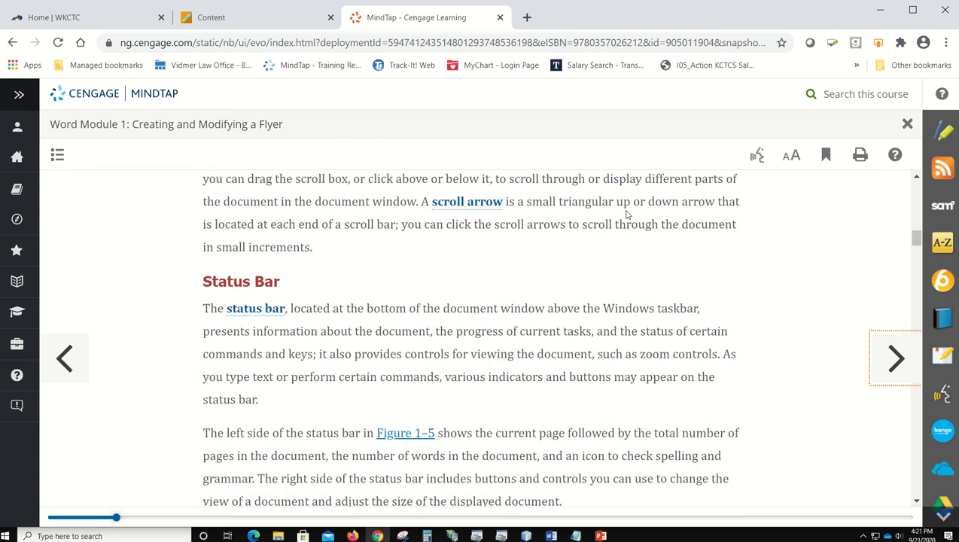
{"action": "scroll", "coordinate": [627, 215], "scroll_direction": "down", "scroll_amount": 8}
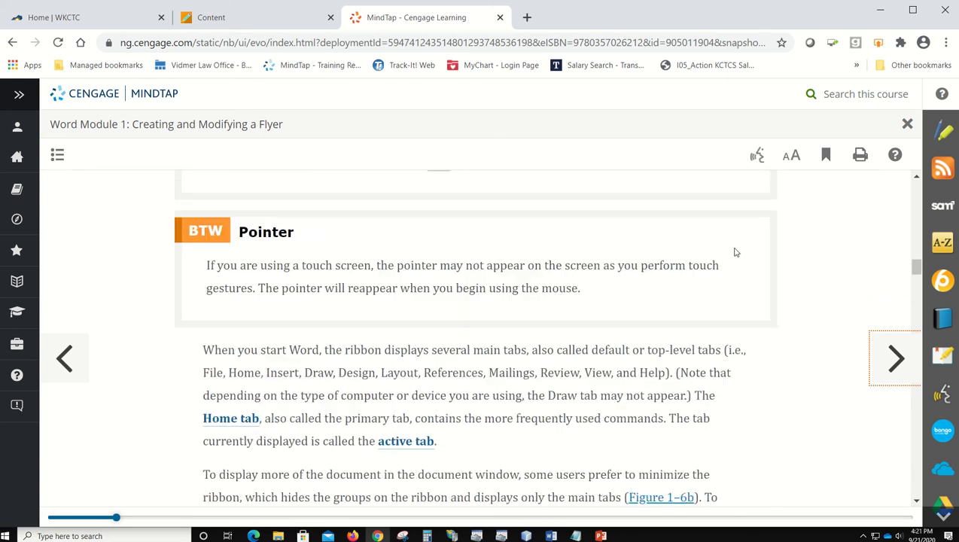
{"action": "scroll", "coordinate": [736, 252], "scroll_direction": "down", "scroll_amount": 5}
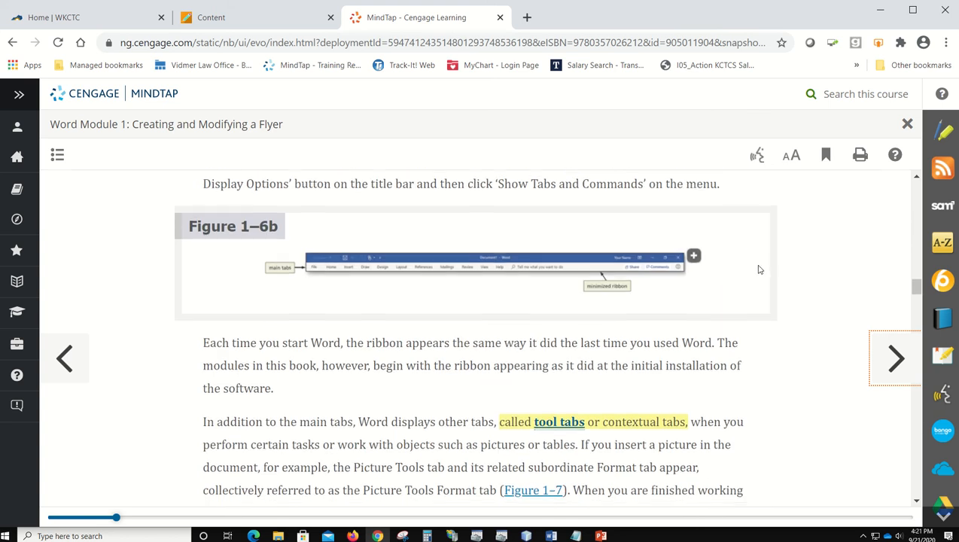
{"action": "scroll", "coordinate": [760, 267], "scroll_direction": "down", "scroll_amount": 3}
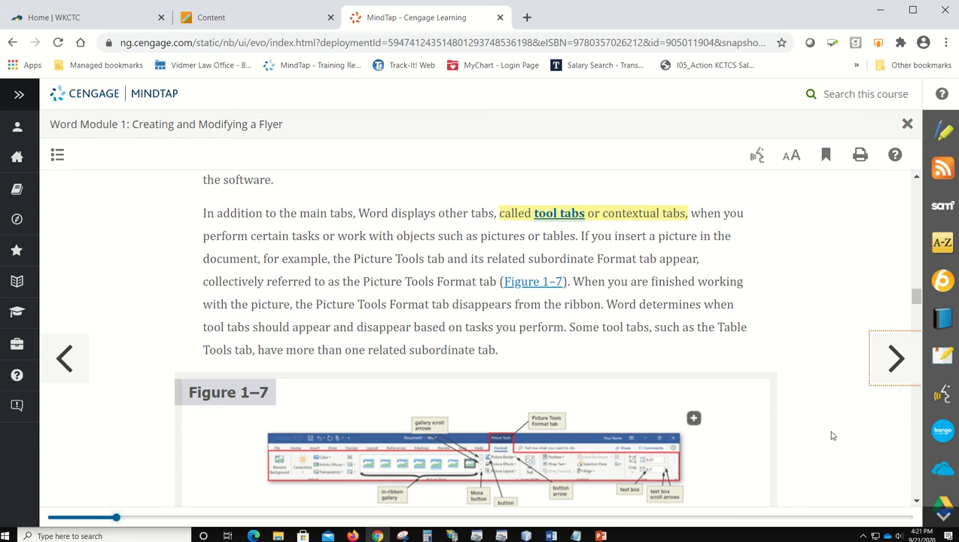
Review the gallery Live Preview in Figure 1–8, the ScreenTip in Figure 1–9 and the Font dialog box figure
{"action": "scroll", "coordinate": [832, 435], "scroll_direction": "down", "scroll_amount": 10}
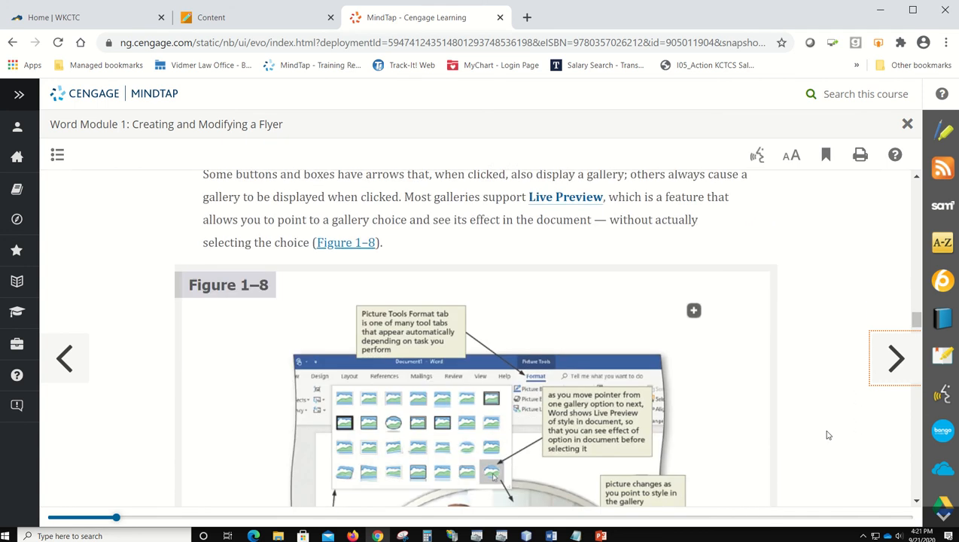
{"action": "scroll", "coordinate": [827, 435], "scroll_direction": "down", "scroll_amount": 10}
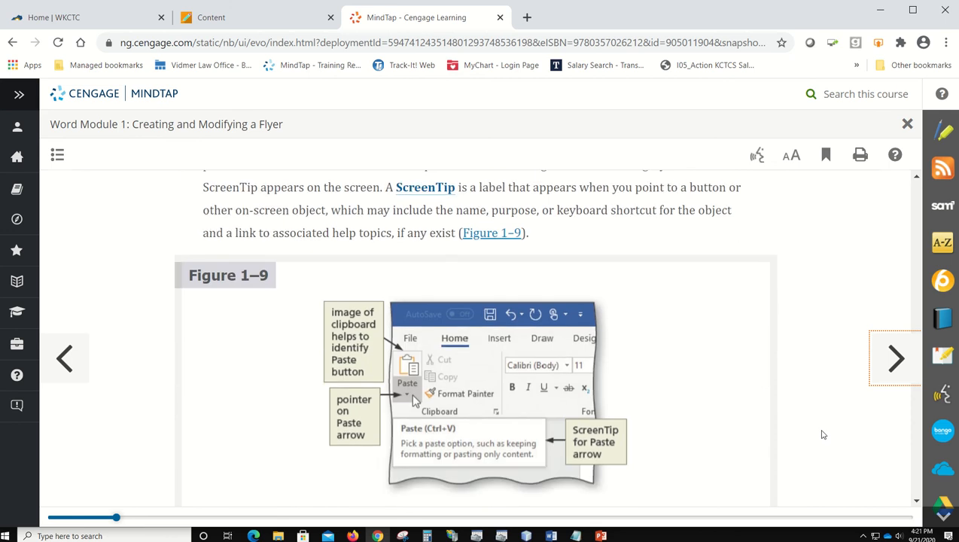
{"action": "scroll", "coordinate": [823, 434], "scroll_direction": "down", "scroll_amount": 10}
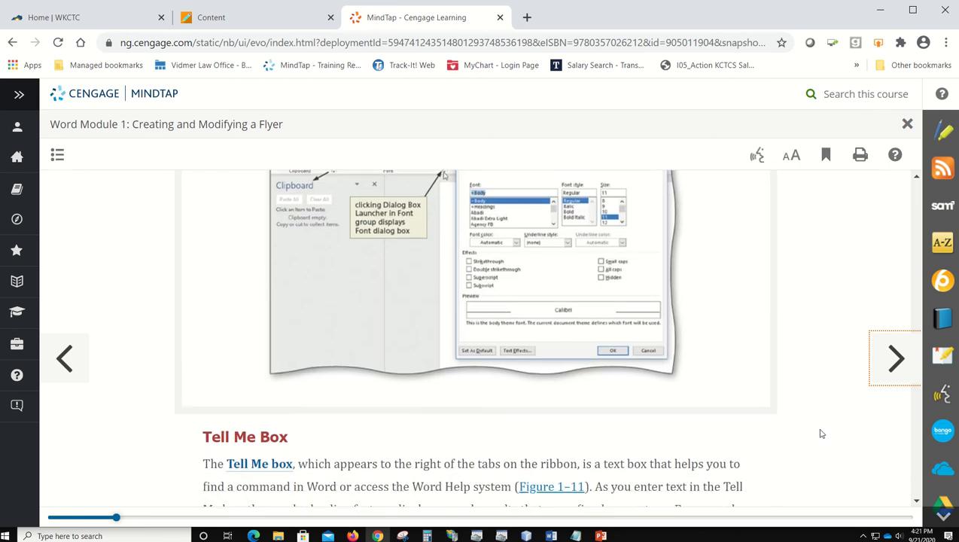
Read the Tell Me Box and Quick Access Toolbar descriptions and examine Figure 1–11
{"action": "scroll", "coordinate": [821, 433], "scroll_direction": "down", "scroll_amount": 3}
{"action": "scroll", "coordinate": [819, 433], "scroll_direction": "down", "scroll_amount": 2}
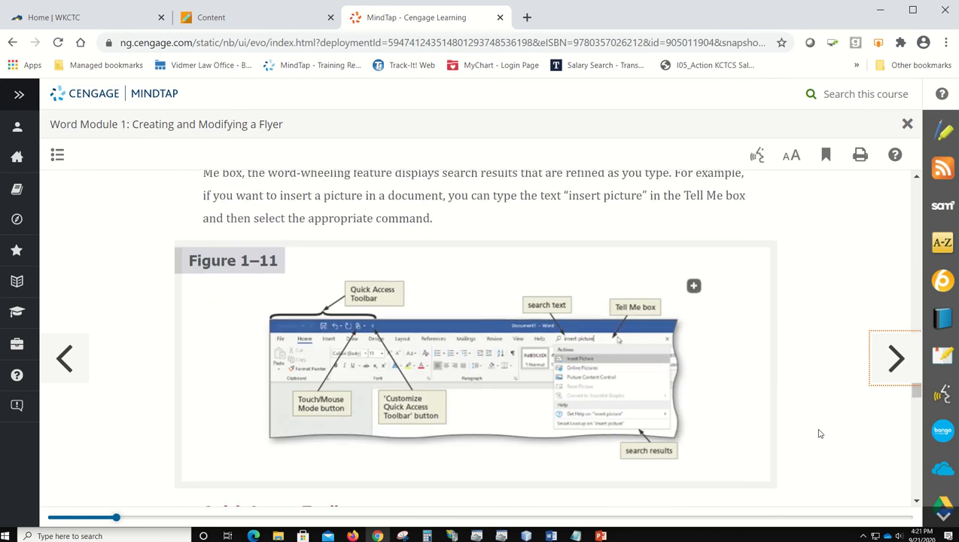
{"action": "scroll", "coordinate": [819, 431], "scroll_direction": "down", "scroll_amount": 3}
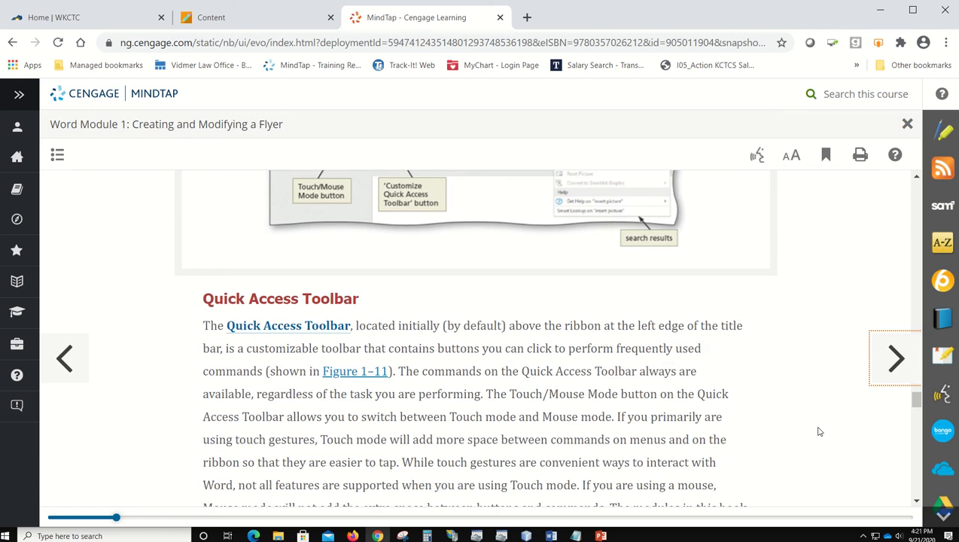
{"action": "scroll", "coordinate": [819, 431], "scroll_direction": "up", "scroll_amount": 4}
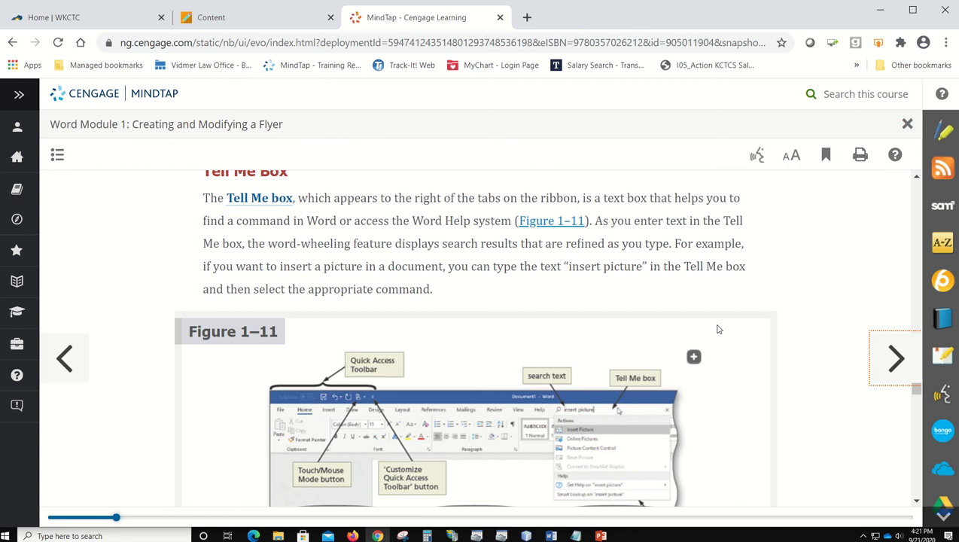
{"action": "scroll", "coordinate": [713, 335], "scroll_direction": "up", "scroll_amount": 2}
{"action": "scroll", "coordinate": [716, 336], "scroll_direction": "down", "scroll_amount": 2}
{"action": "scroll", "coordinate": [802, 387], "scroll_direction": "down", "scroll_amount": 6}
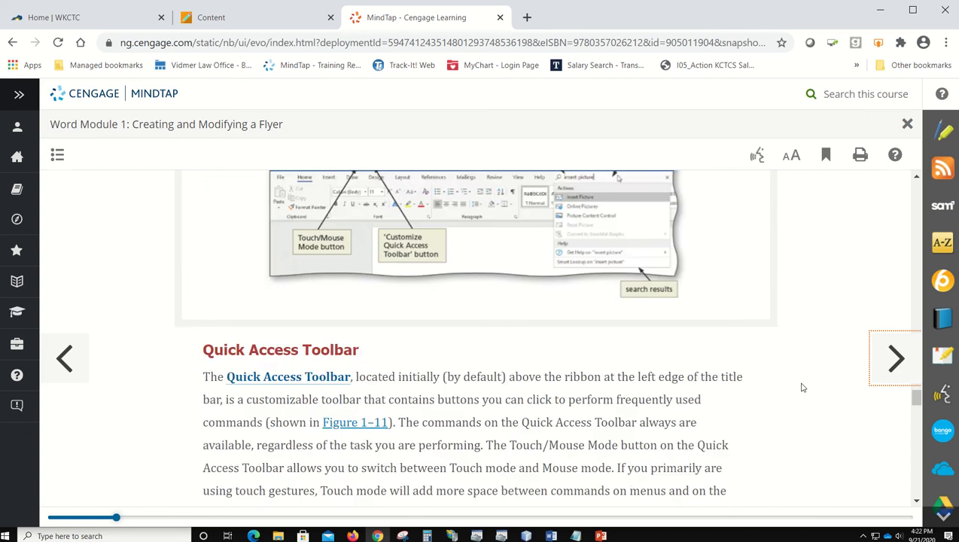
{"action": "scroll", "coordinate": [802, 388], "scroll_direction": "up", "scroll_amount": 2}
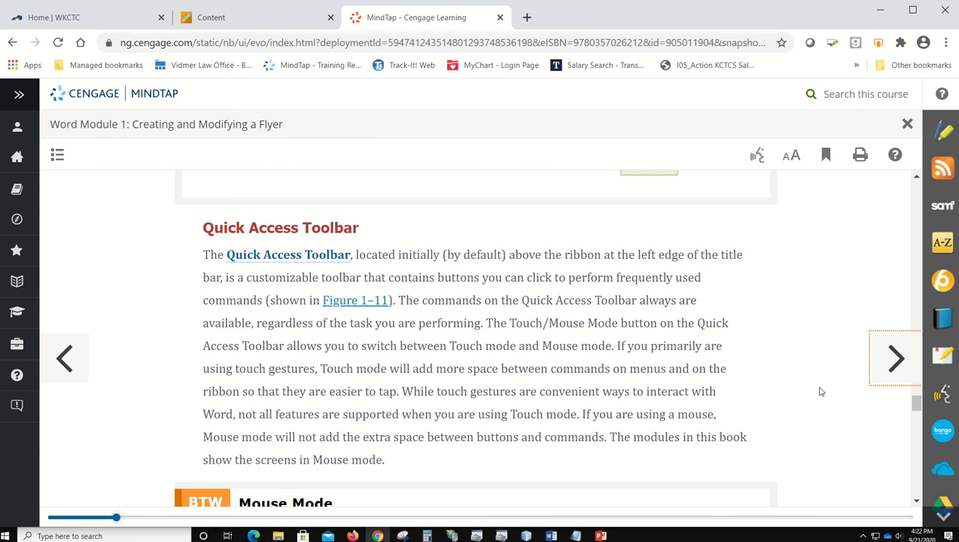
Read the Mini Toolbar and Shortcut Menus text down to Figure 1–12
{"action": "scroll", "coordinate": [862, 384], "scroll_direction": "down", "scroll_amount": 6}
{"action": "scroll", "coordinate": [863, 383], "scroll_direction": "down", "scroll_amount": 3}
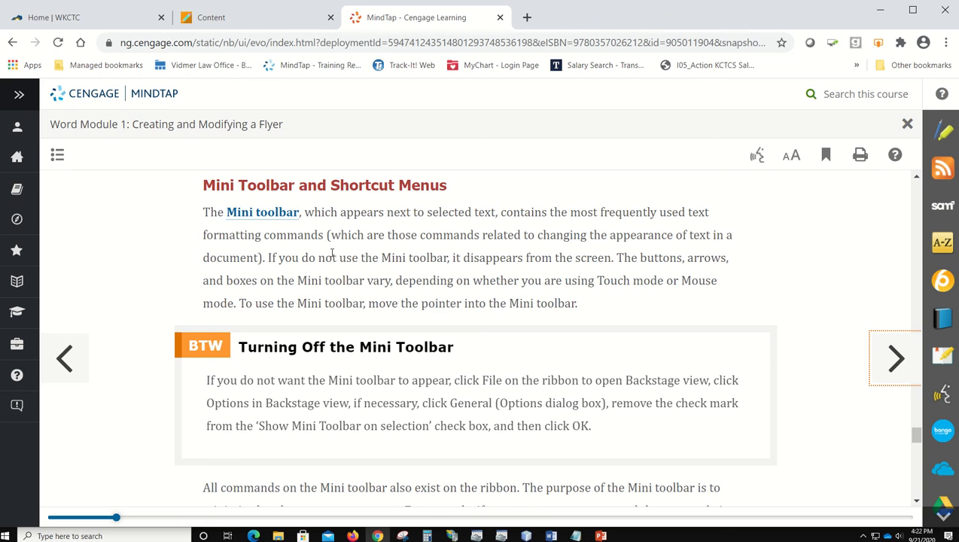
{"action": "scroll", "coordinate": [337, 262], "scroll_direction": "down", "scroll_amount": 4}
{"action": "scroll", "coordinate": [339, 267], "scroll_direction": "down", "scroll_amount": 5}
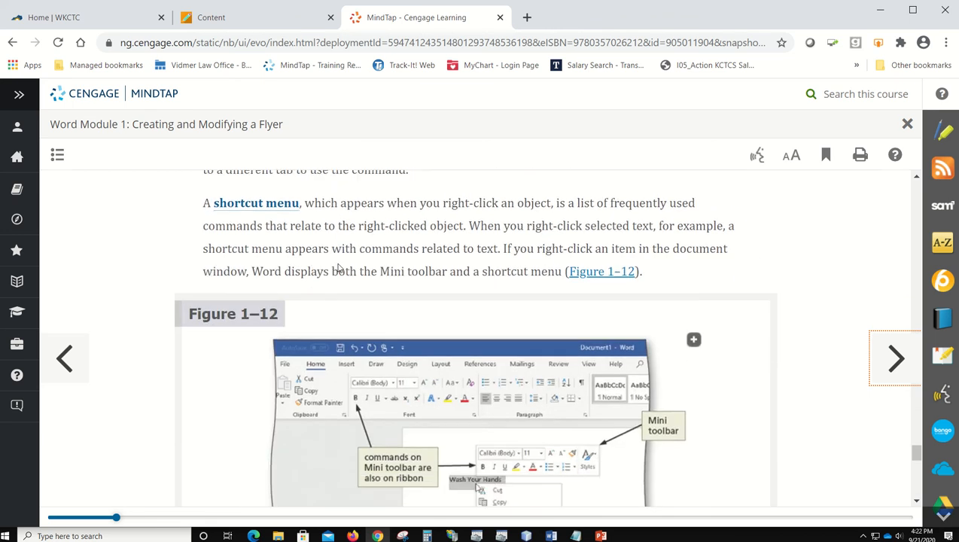
Read the KeyTips section, examine Figure 1–13 and finish with the Microsoft Account Area text
{"action": "scroll", "coordinate": [339, 270], "scroll_direction": "down", "scroll_amount": 5}
{"action": "scroll", "coordinate": [339, 269], "scroll_direction": "up", "scroll_amount": 2}
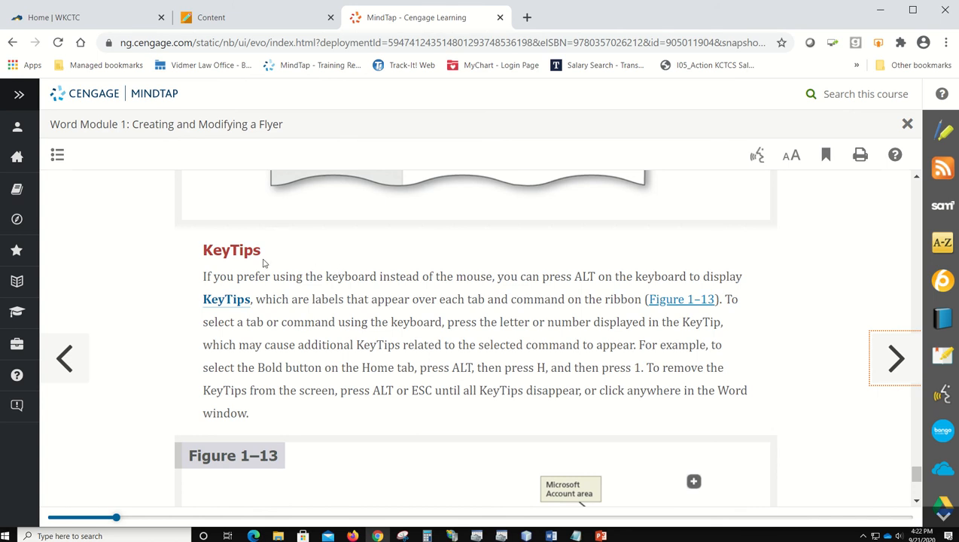
{"action": "scroll", "coordinate": [264, 262], "scroll_direction": "down", "scroll_amount": 1}
{"action": "scroll", "coordinate": [482, 180], "scroll_direction": "down", "scroll_amount": 2}
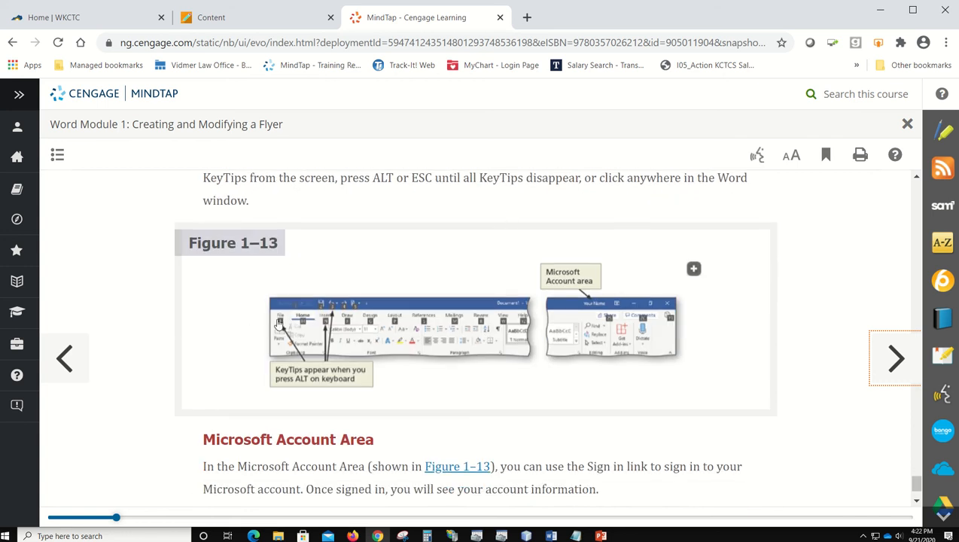
{"action": "scroll", "coordinate": [402, 255], "scroll_direction": "up", "scroll_amount": 1}
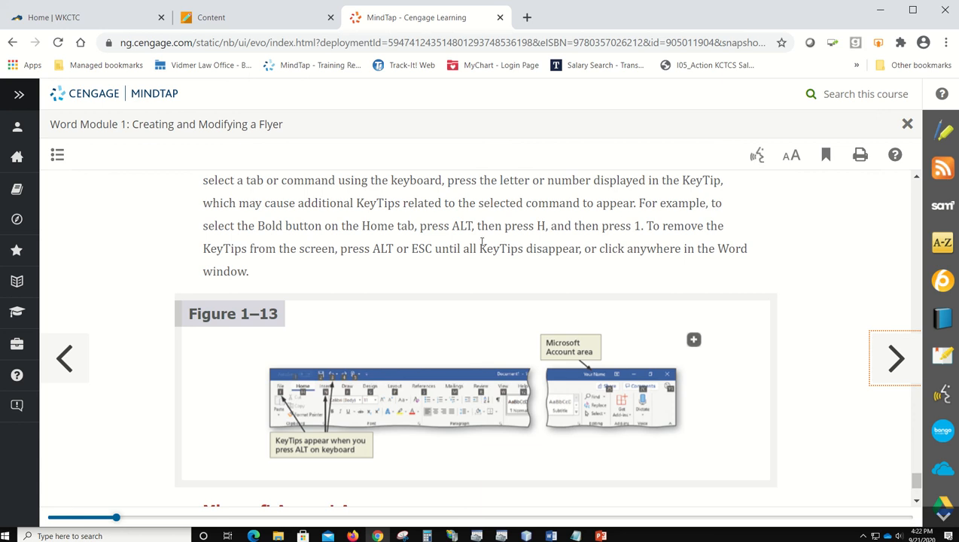
{"action": "scroll", "coordinate": [474, 241], "scroll_direction": "down", "scroll_amount": 2}
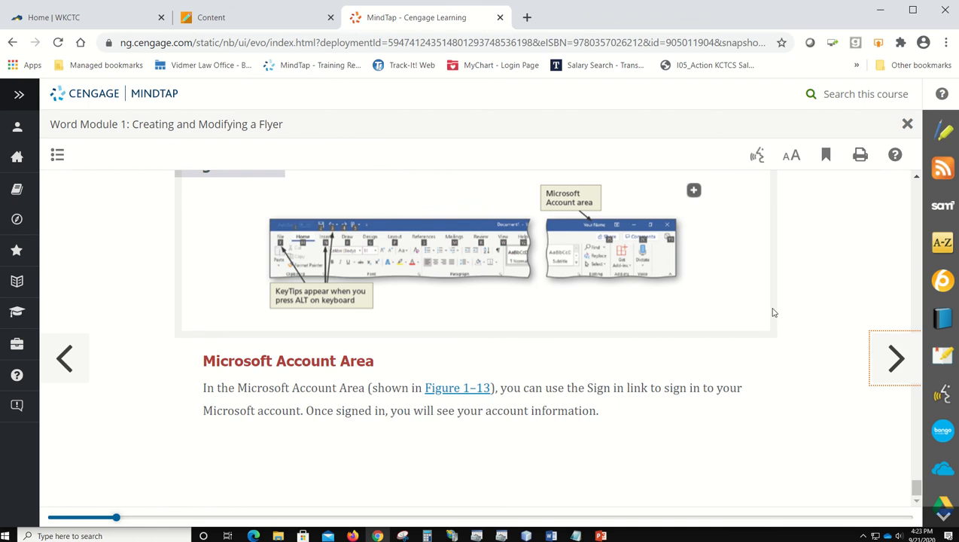
Advance to section WD 1-4c and highlight "View on the ribbon" in yellow in its first instruction
{"action": "left_click", "coordinate": [896, 359]}
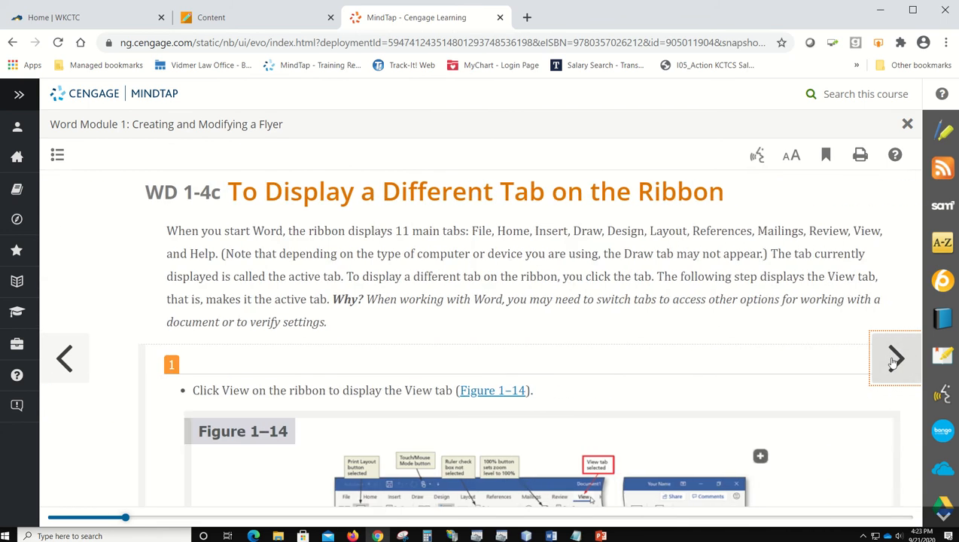
{"action": "scroll", "coordinate": [682, 308], "scroll_direction": "down", "scroll_amount": 2}
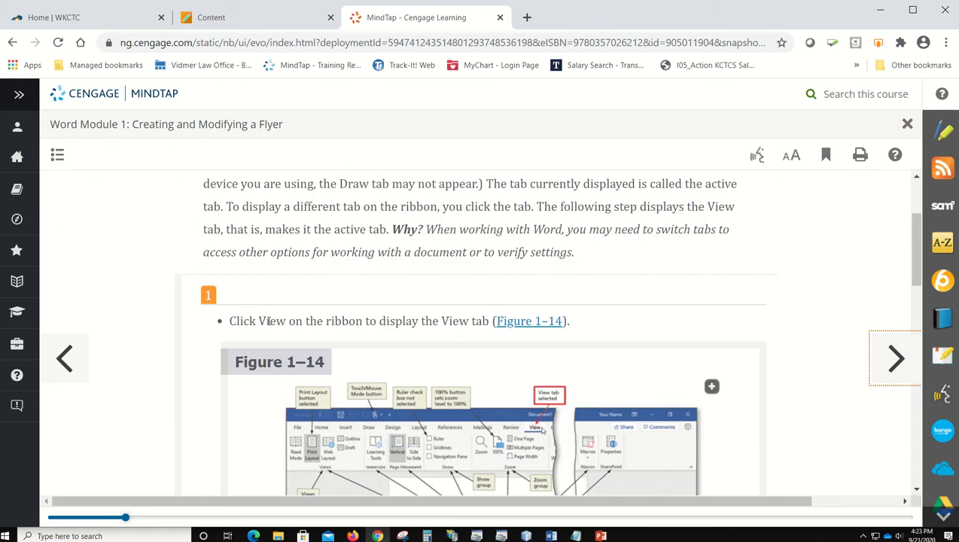
{"action": "left_click_drag", "start_coordinate": [258, 321], "coordinate": [365, 321]}
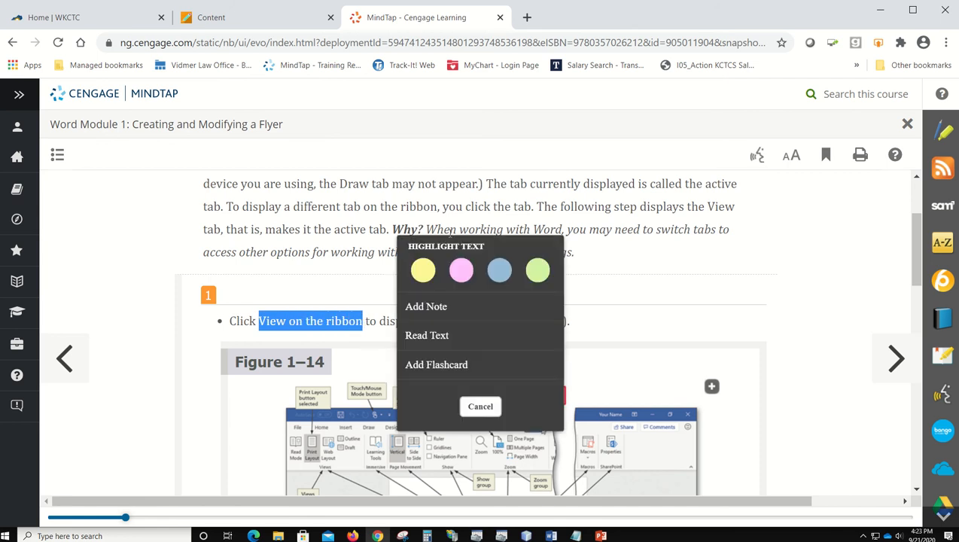
{"action": "left_click", "coordinate": [423, 269]}
Examine Figure 1–14 and review the step 2 checks for Print Layout, zoom level, ruler, Normal style and Mouse mode
{"action": "scroll", "coordinate": [777, 304], "scroll_direction": "down", "scroll_amount": 4}
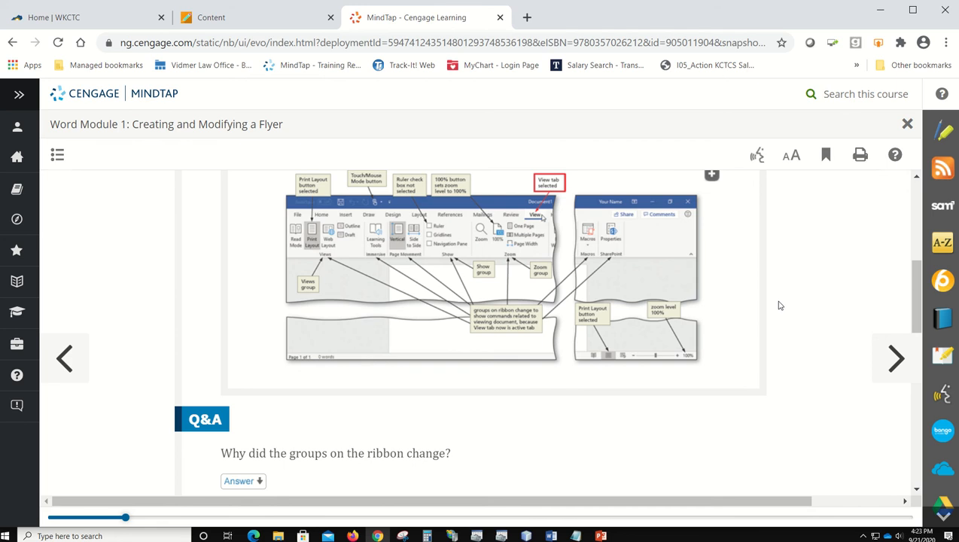
{"action": "scroll", "coordinate": [554, 316], "scroll_direction": "down", "scroll_amount": 5}
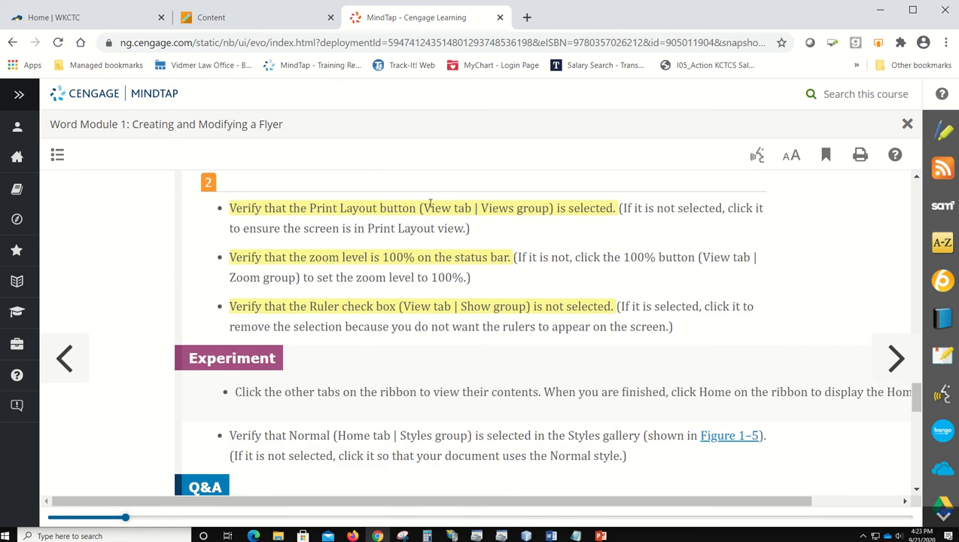
{"action": "scroll", "coordinate": [782, 308], "scroll_direction": "down", "scroll_amount": 4}
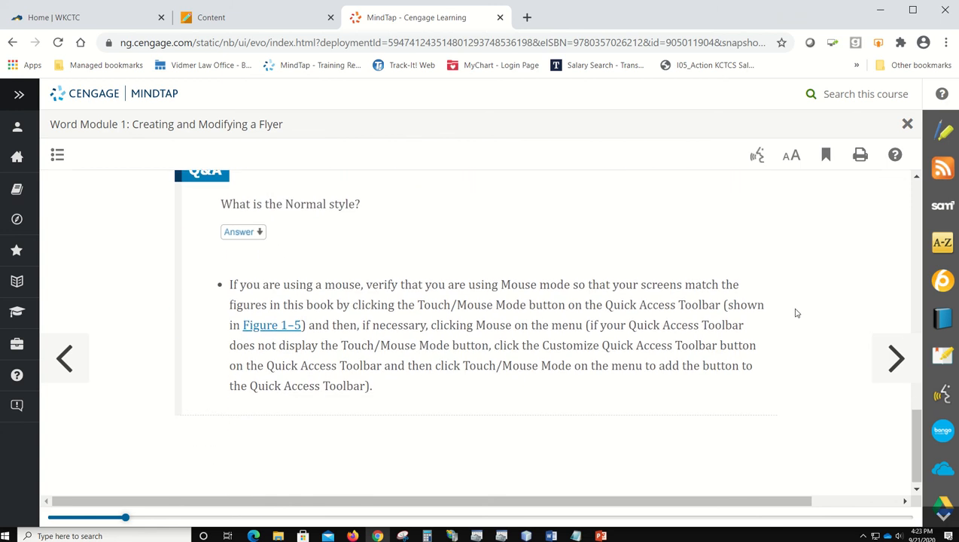
Advance to section WD 1-4d, To Adjust the Margins, and review its highlighted steps and margin figures
{"action": "left_click", "coordinate": [896, 355]}
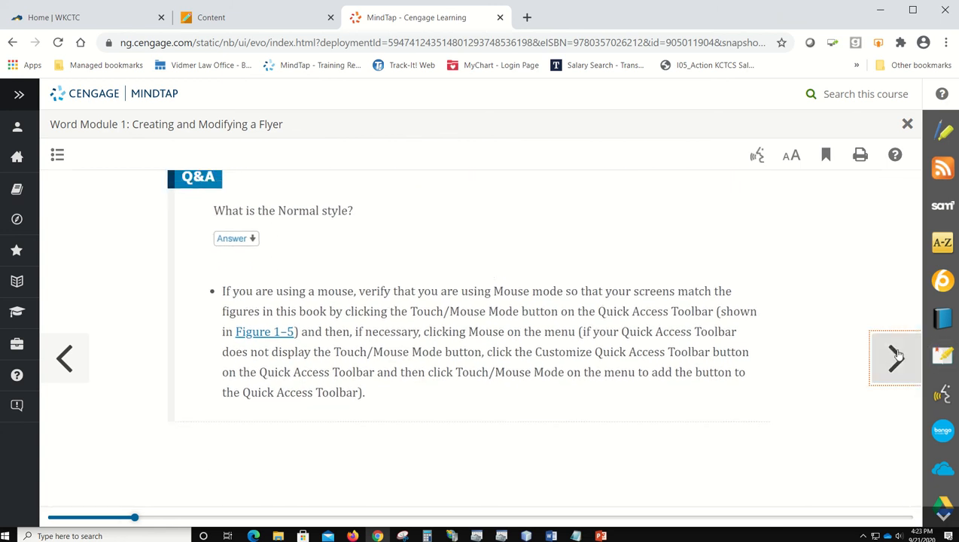
{"action": "scroll", "coordinate": [728, 332], "scroll_direction": "down", "scroll_amount": 1}
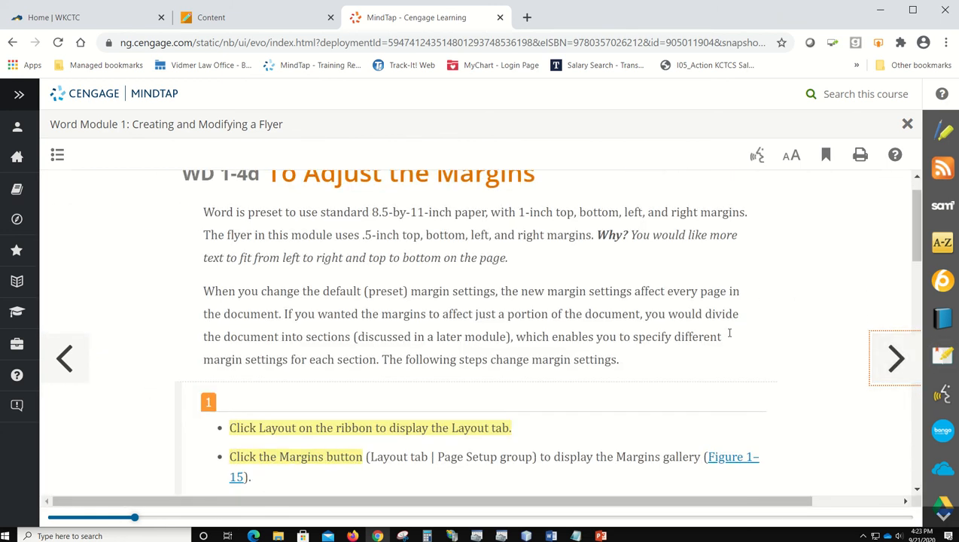
{"action": "scroll", "coordinate": [729, 332], "scroll_direction": "down", "scroll_amount": 2}
{"action": "scroll", "coordinate": [728, 334], "scroll_direction": "down", "scroll_amount": 2}
{"action": "scroll", "coordinate": [728, 337], "scroll_direction": "up", "scroll_amount": 1}
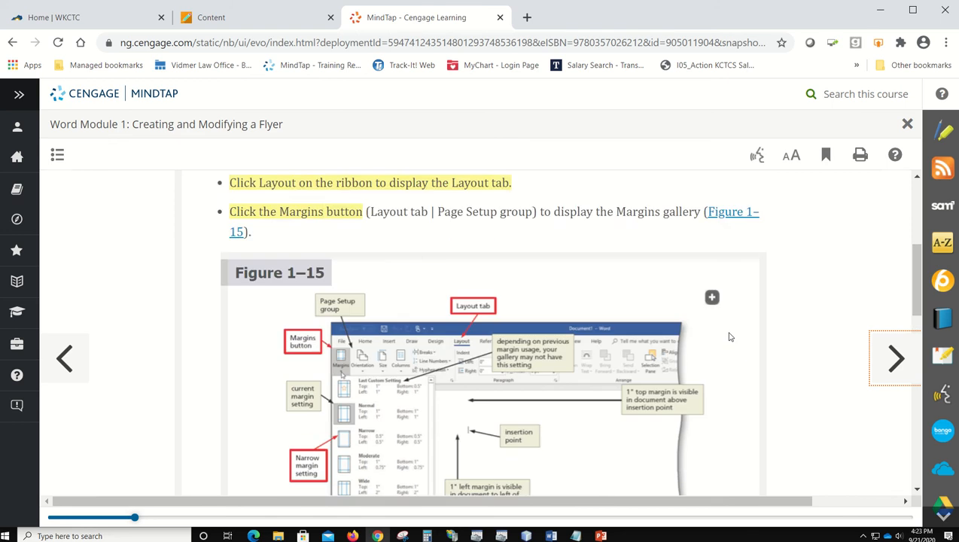
{"action": "scroll", "coordinate": [728, 336], "scroll_direction": "down", "scroll_amount": 10}
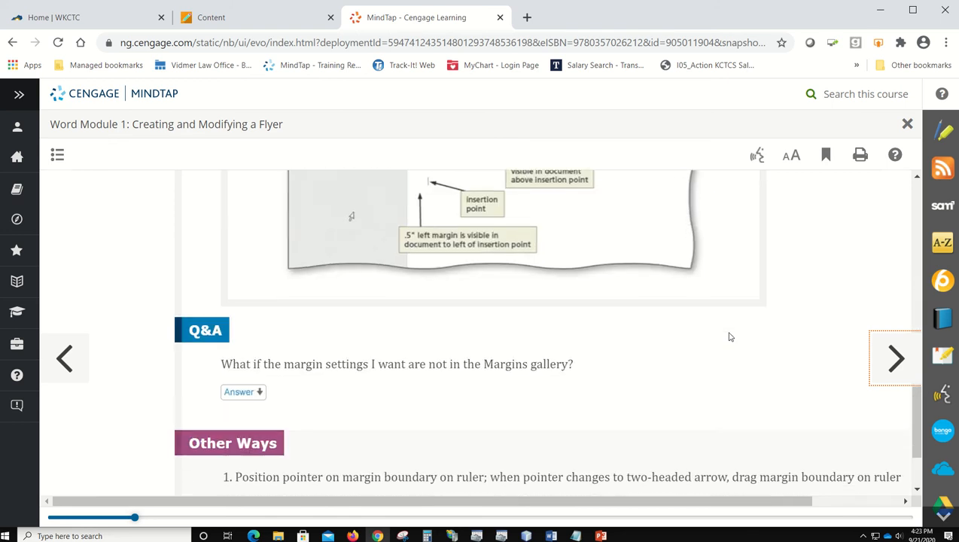
Finish the margins section and advance through WD 1-5, Entering Text in a Document, to WD 1-5a, To Type Text
{"action": "scroll", "coordinate": [729, 336], "scroll_direction": "down", "scroll_amount": 3}
{"action": "left_click", "coordinate": [893, 359]}
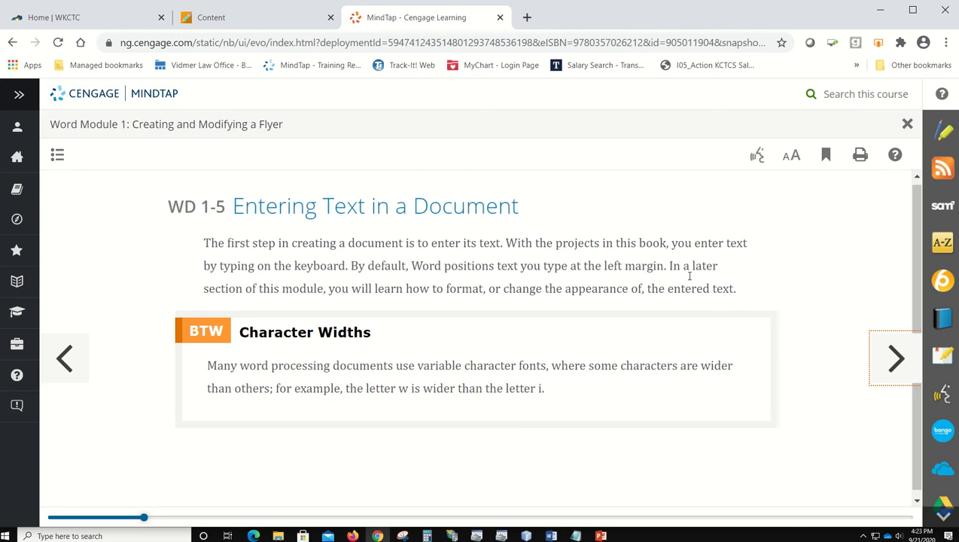
{"action": "left_click", "coordinate": [893, 362]}
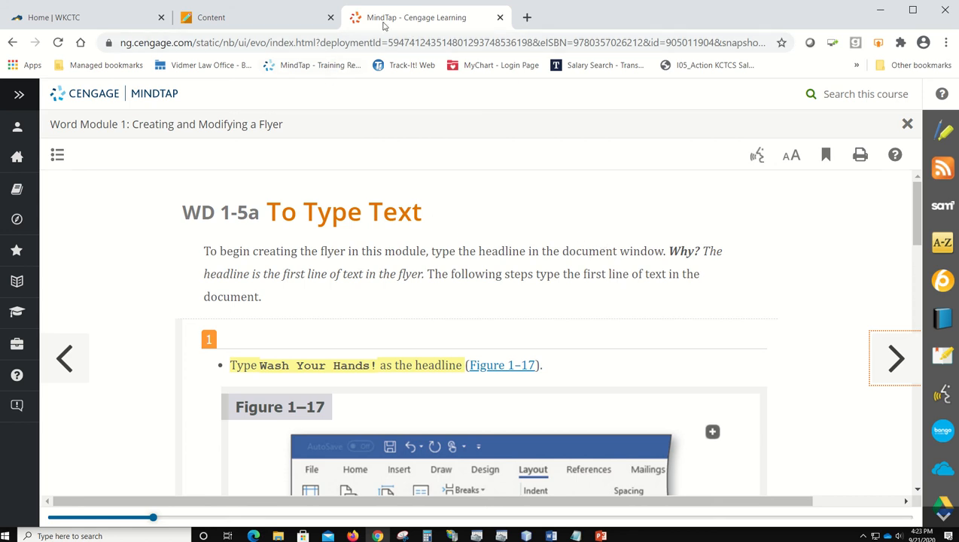
Close the MindTap reading and review the Word Module 1 assignments in the Blackboard course content
{"action": "left_click", "coordinate": [500, 18]}
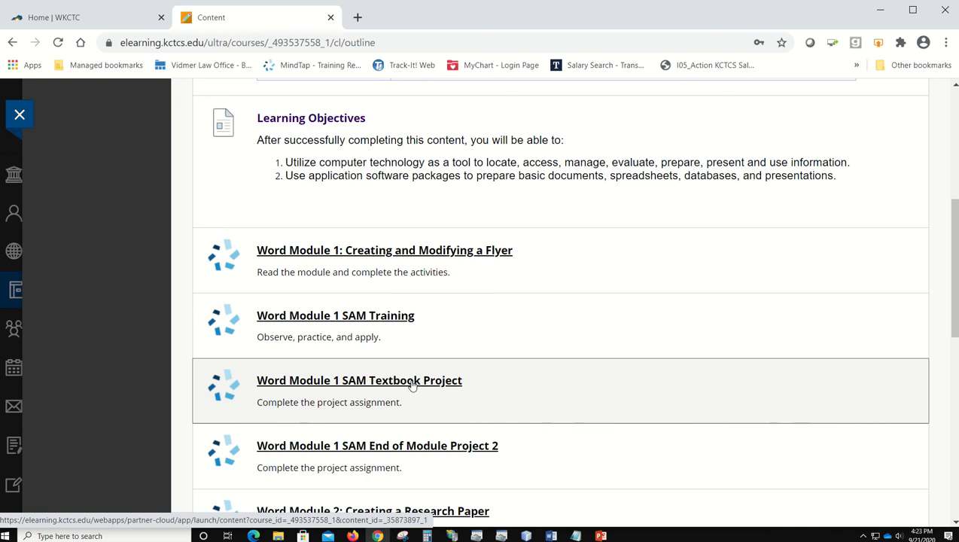
{"action": "scroll", "coordinate": [412, 384], "scroll_direction": "down", "scroll_amount": 1}
{"action": "scroll", "coordinate": [411, 384], "scroll_direction": "down", "scroll_amount": 1}
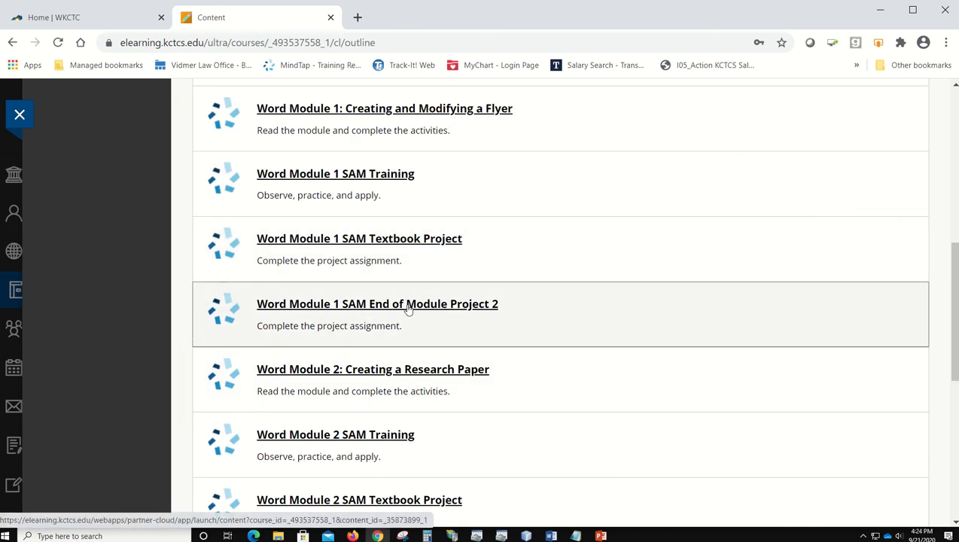
Launch Word Module 1 SAM Textbook Project from Blackboard and start the assignment in MindTap
{"action": "left_click", "coordinate": [380, 241]}
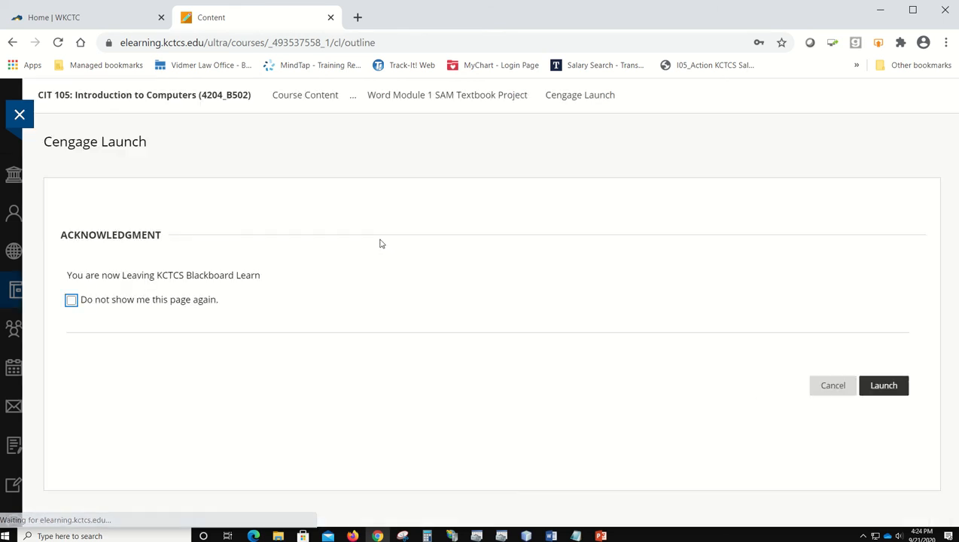
{"action": "left_click", "coordinate": [892, 387]}
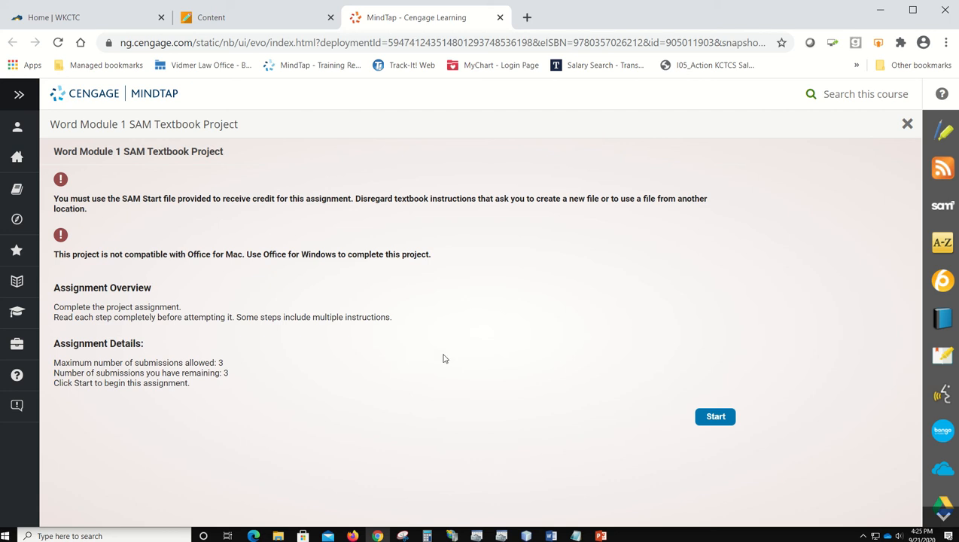
{"action": "left_click", "coordinate": [711, 423]}
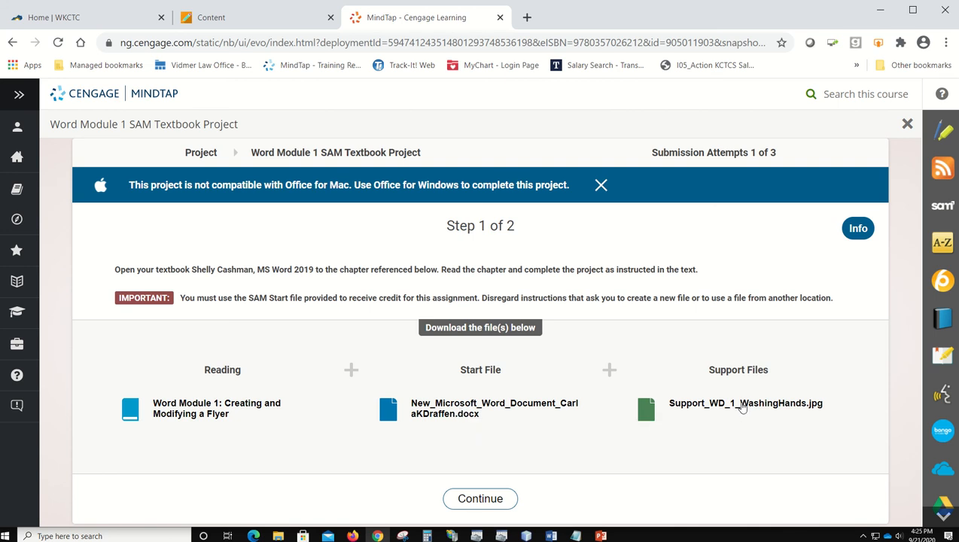
Copy the expected file name, without its .docx extension, from Step 2 of the project and return to Step 1
{"action": "left_click", "coordinate": [480, 500]}
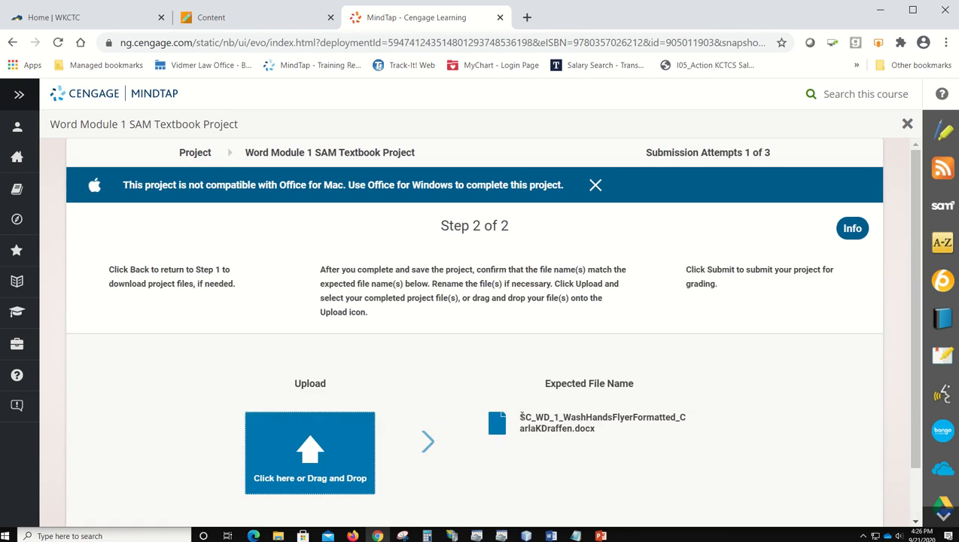
{"action": "left_click_drag", "start_coordinate": [519, 416], "coordinate": [573, 438]}
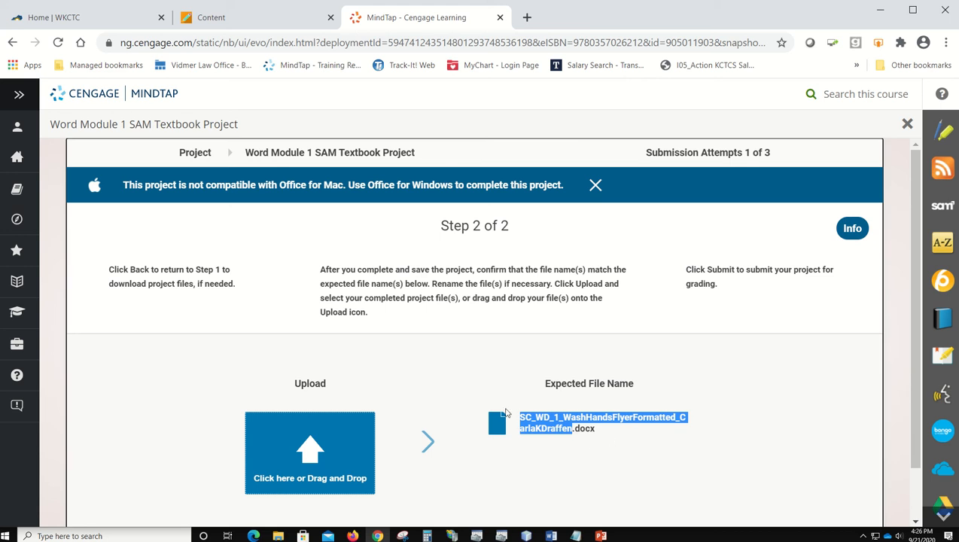
{"action": "right_click", "coordinate": [608, 415]}
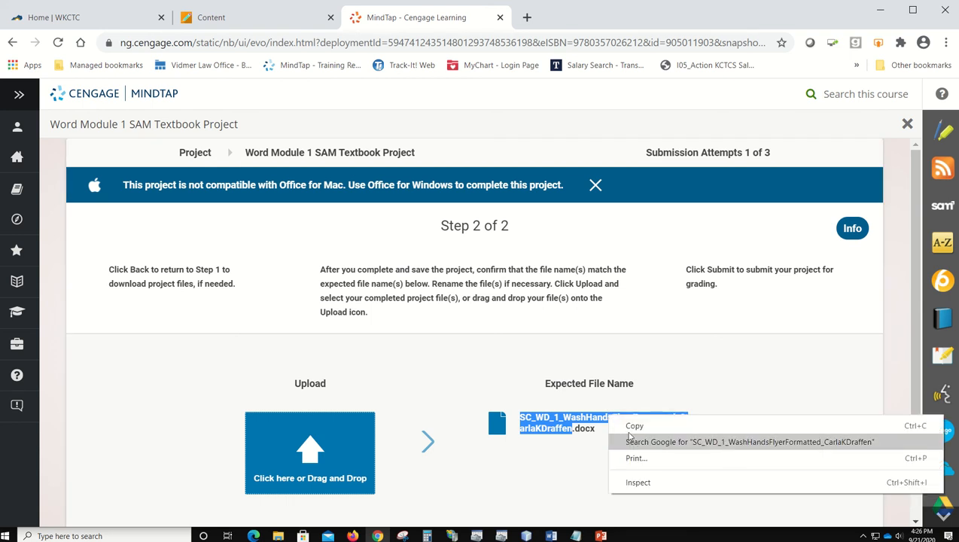
{"action": "left_click", "coordinate": [631, 426]}
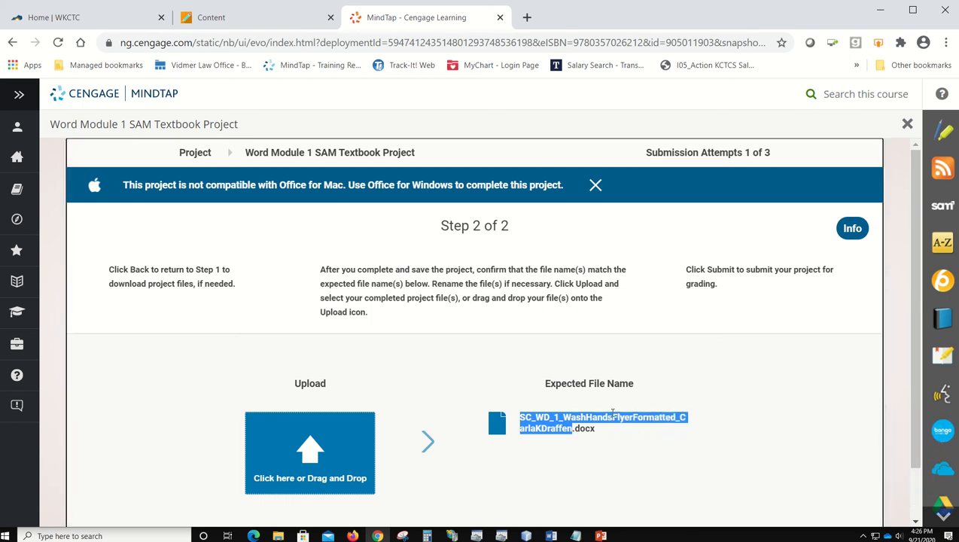
{"action": "scroll", "coordinate": [539, 472], "scroll_direction": "down", "scroll_amount": 1}
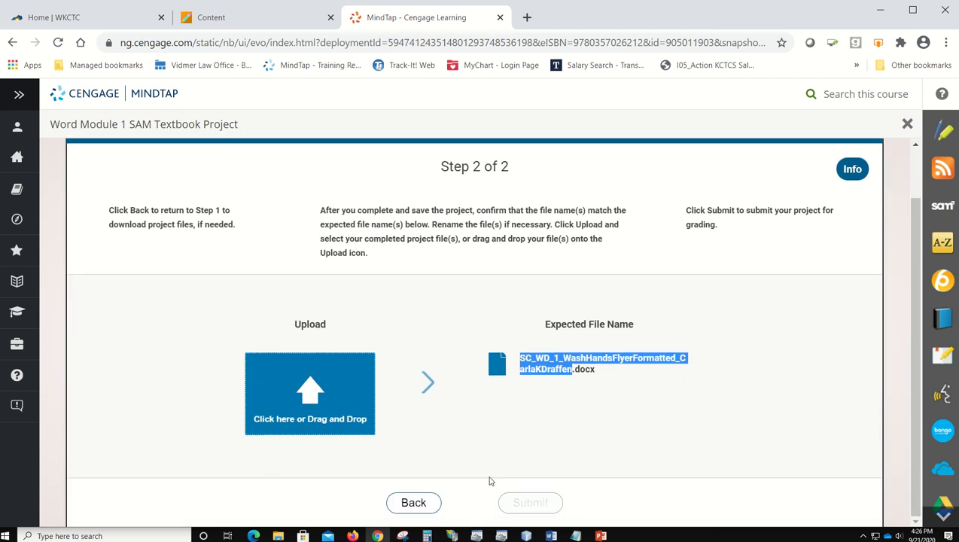
{"action": "left_click", "coordinate": [413, 504]}
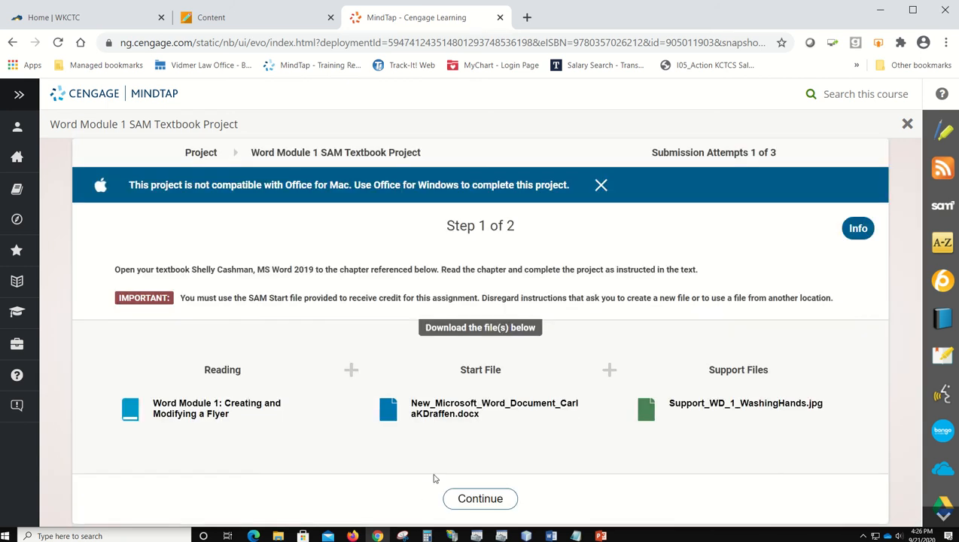
Start downloading the project's Word start file and browse to the CIT 105 folder on USB DRIVE (F:) as its destination
{"action": "left_click", "coordinate": [468, 408]}
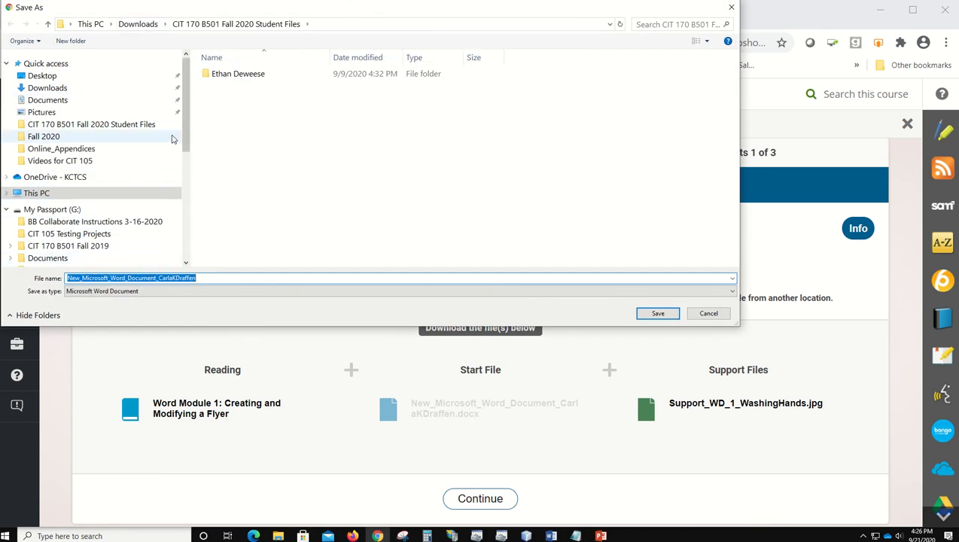
{"action": "left_click_drag", "start_coordinate": [183, 140], "coordinate": [191, 254]}
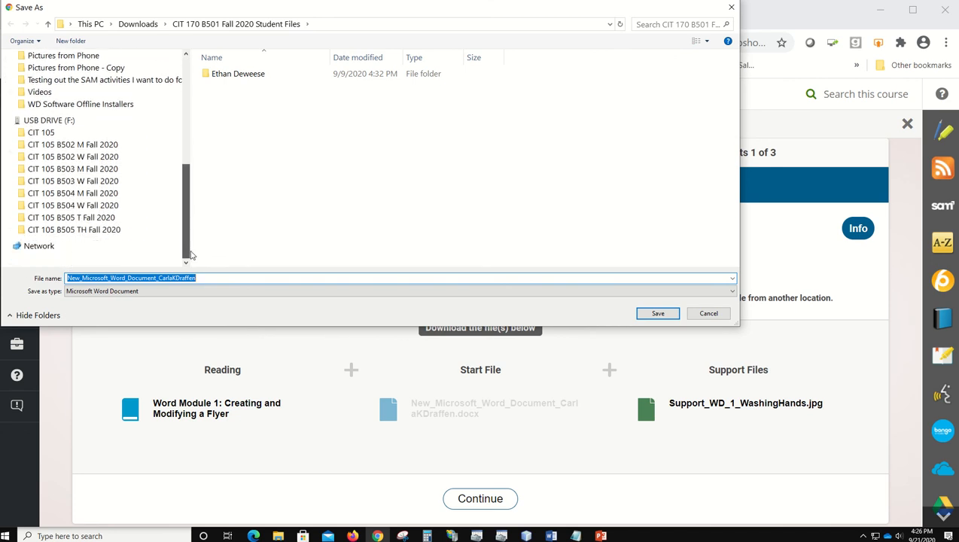
{"action": "left_click", "coordinate": [45, 136]}
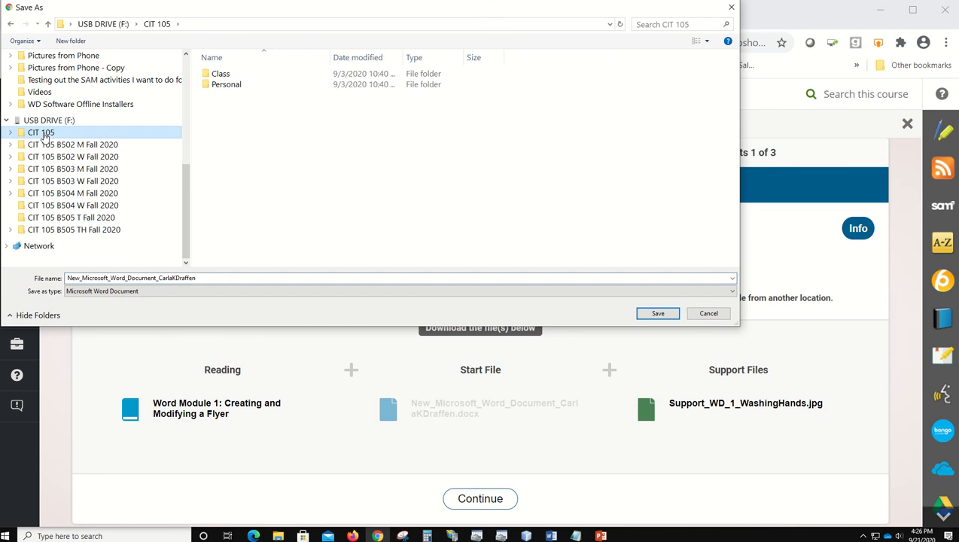
{"action": "double_click", "coordinate": [46, 136]}
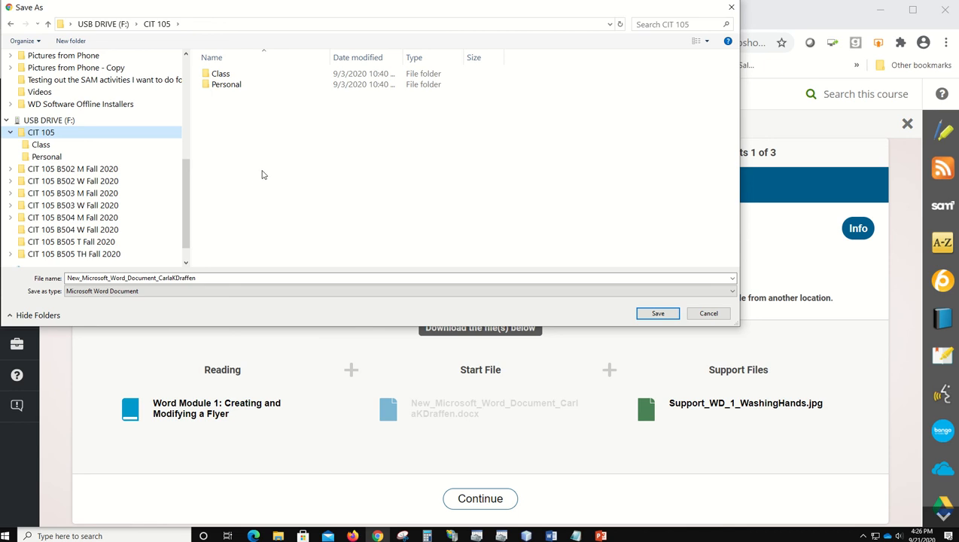
Create a folder named Word inside CIT 105 and open it as the save location
{"action": "left_click", "coordinate": [71, 41]}
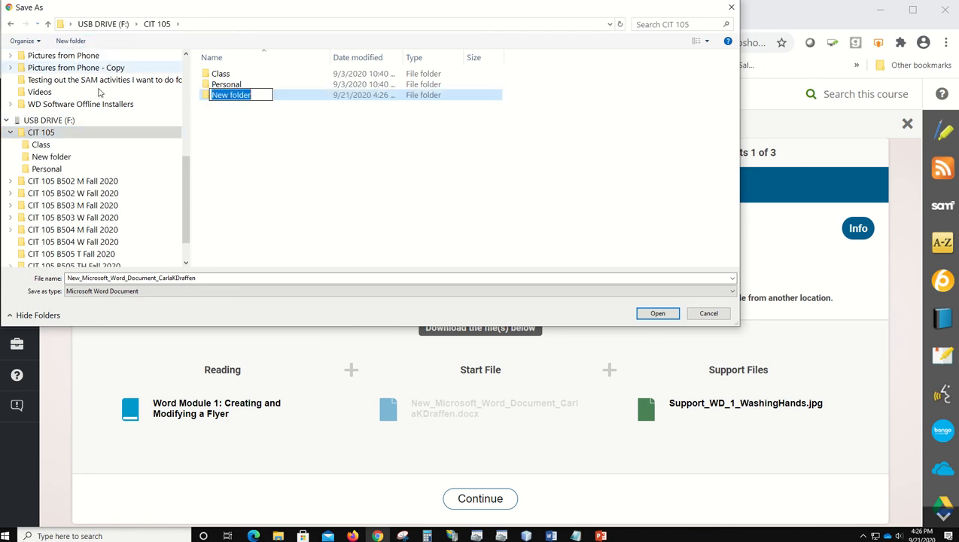
{"action": "type", "text": "Wor"}
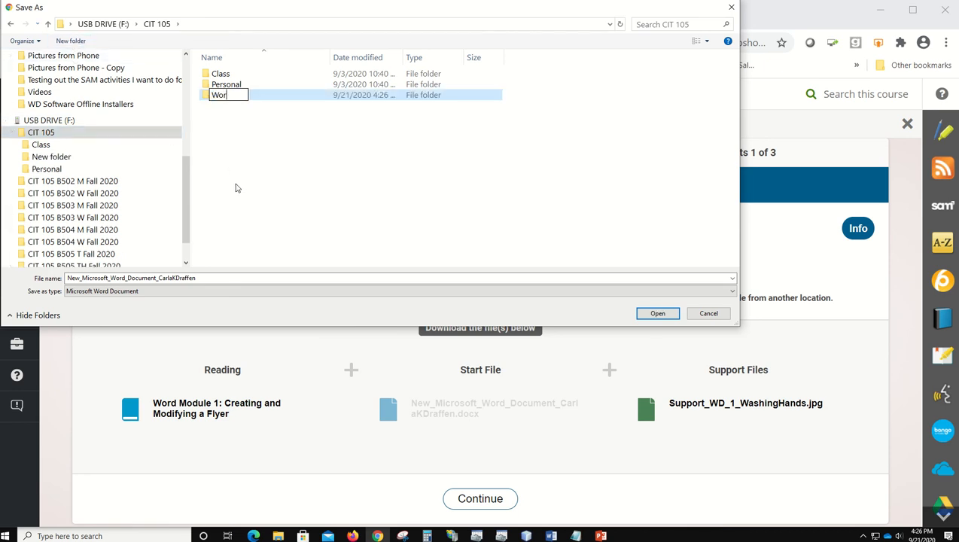
{"action": "type", "text": "d"}
{"action": "key", "text": "Return"}
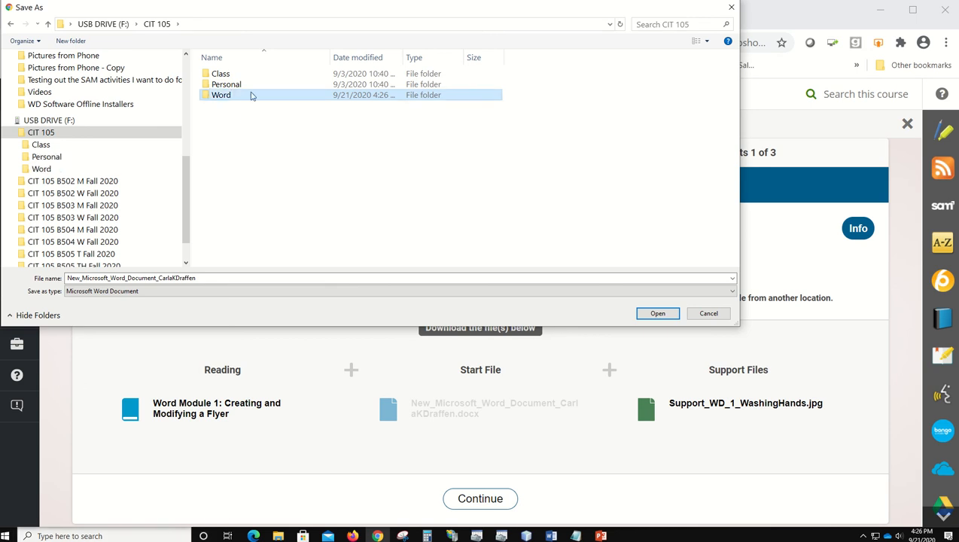
{"action": "double_click", "coordinate": [220, 96]}
Replace the start file's name with the copied SC_WD_1_WashHandsFlyerFormatted name, including the student's name, and save it
{"action": "double_click", "coordinate": [203, 278]}
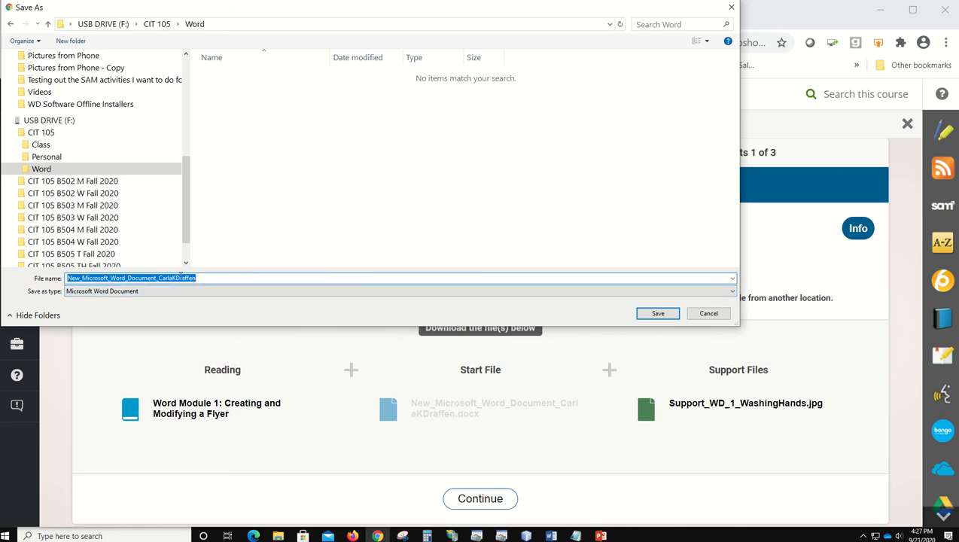
{"action": "right_click", "coordinate": [181, 279]}
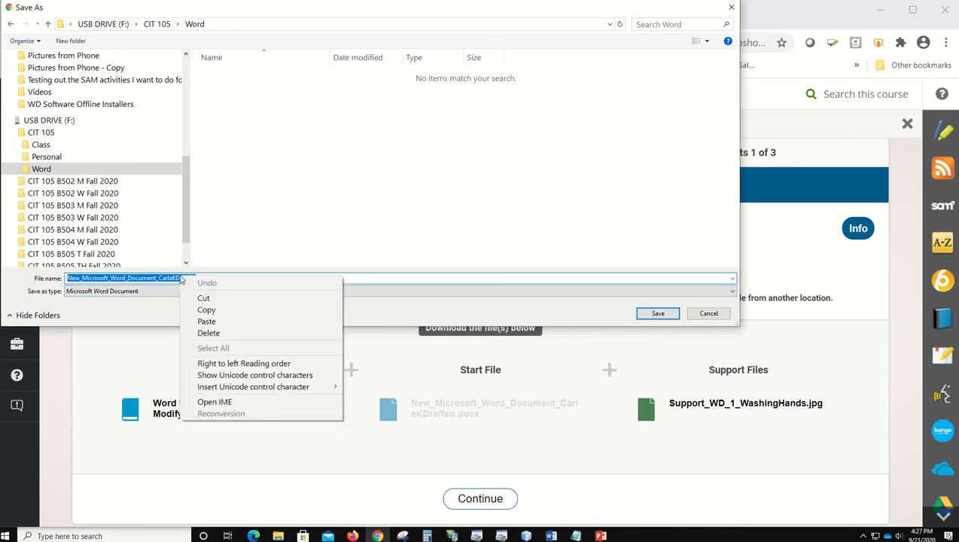
{"action": "left_click", "coordinate": [218, 321]}
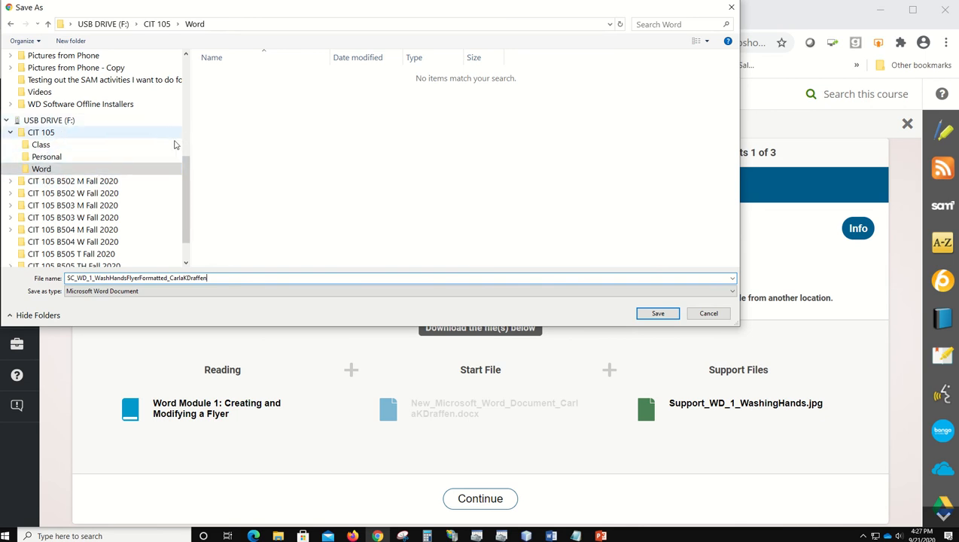
{"action": "left_click", "coordinate": [655, 316]}
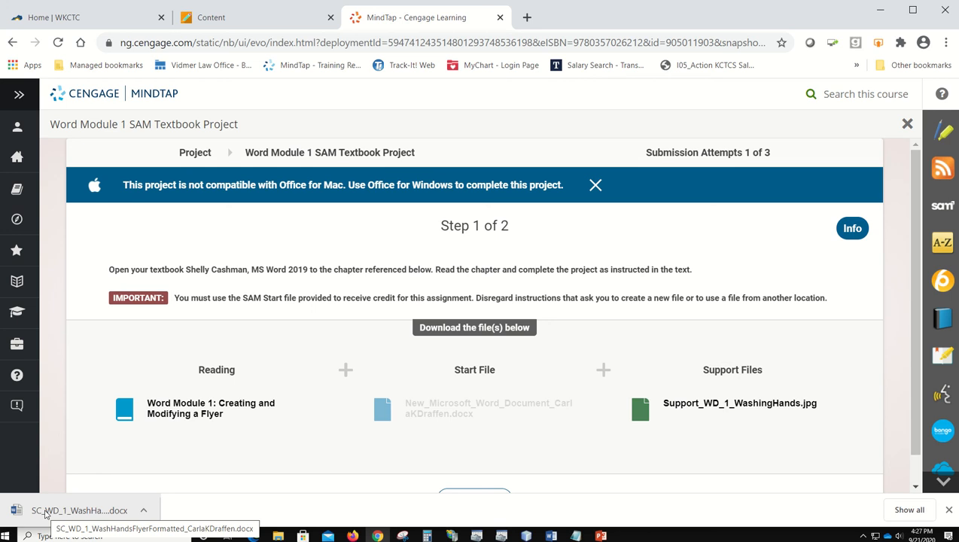
Download Support_WD_1_WashingHands.jpg into the Word folder, allowing the site to download multiple files
{"action": "left_click", "coordinate": [730, 407]}
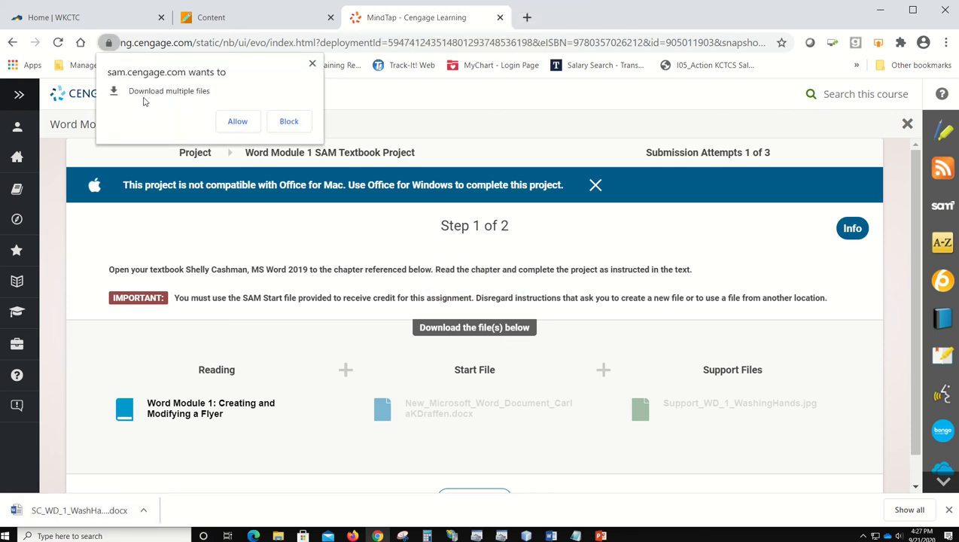
{"action": "left_click", "coordinate": [237, 121]}
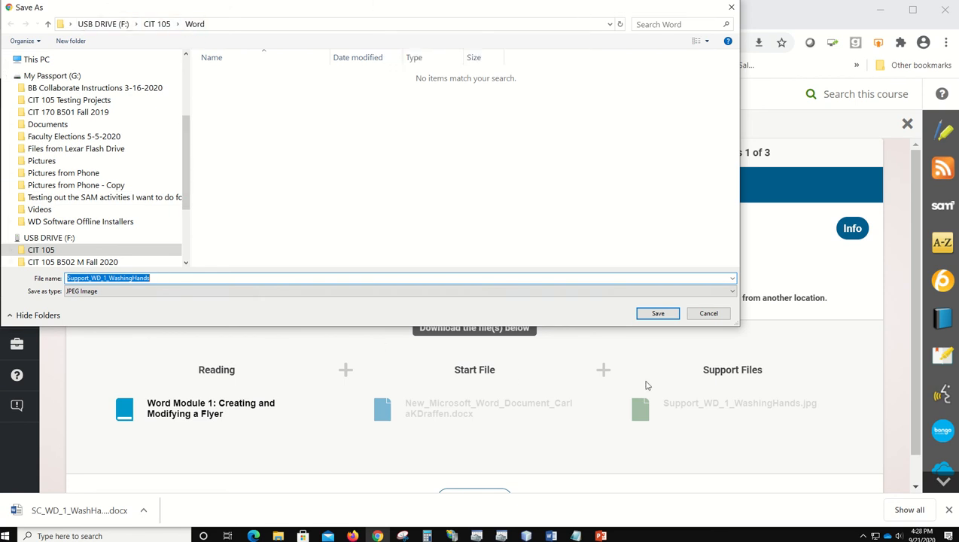
{"action": "left_click", "coordinate": [653, 314]}
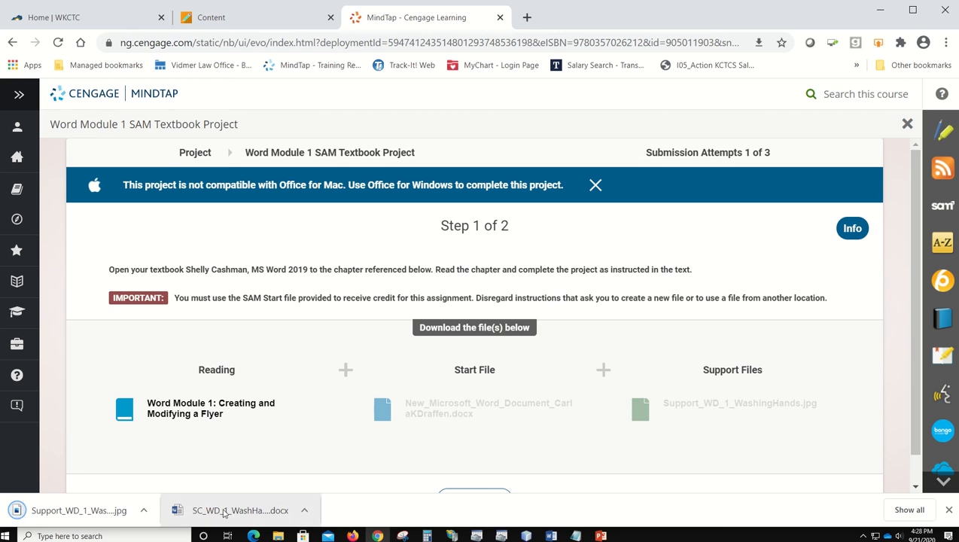
Open the downloaded SC_WD_1_WashHandsFlyerFormatted document in Word
{"action": "left_click", "coordinate": [225, 512]}
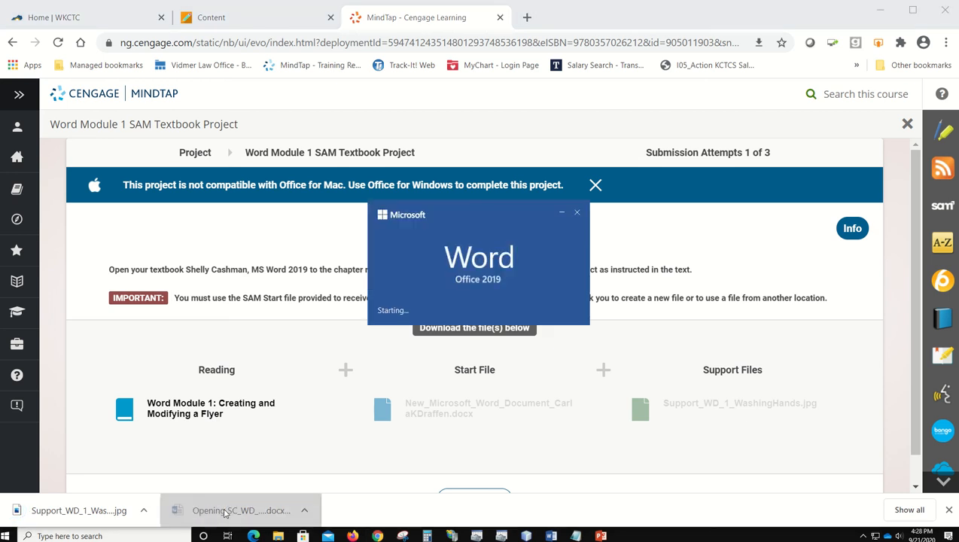
{"action": "scroll", "coordinate": [564, 234], "scroll_direction": "down", "scroll_amount": 2}
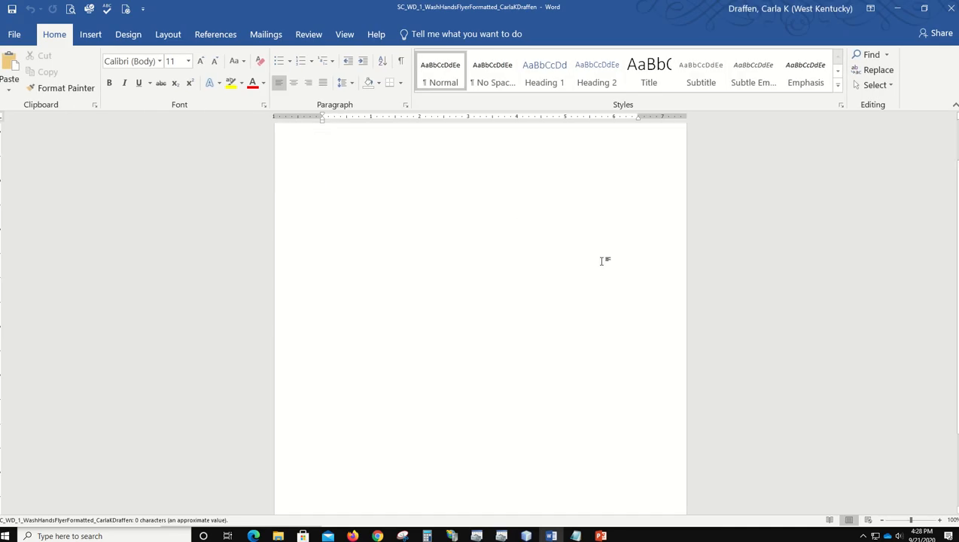
{"action": "scroll", "coordinate": [591, 304], "scroll_direction": "up", "scroll_amount": 2}
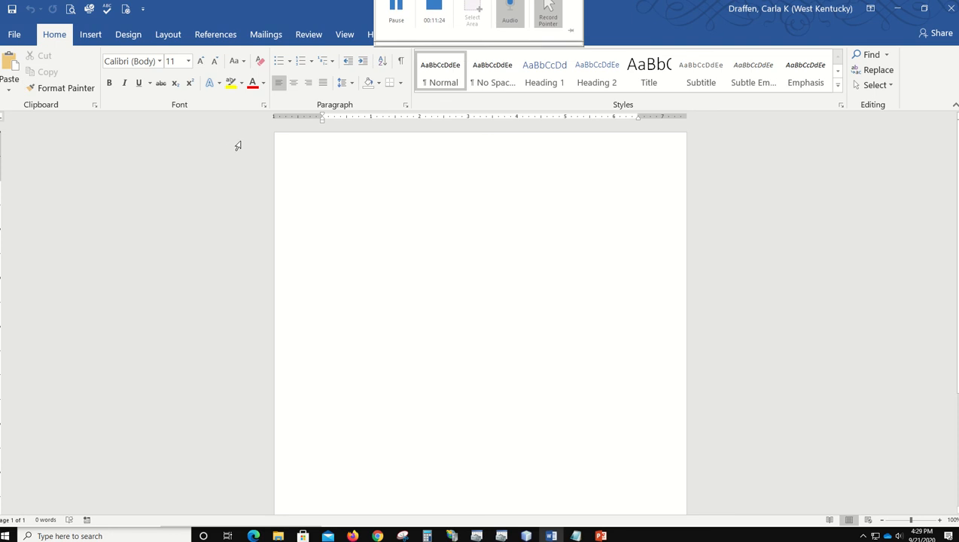
Hide the ruler and zoom the blank document to page width
{"action": "left_click", "coordinate": [344, 35]}
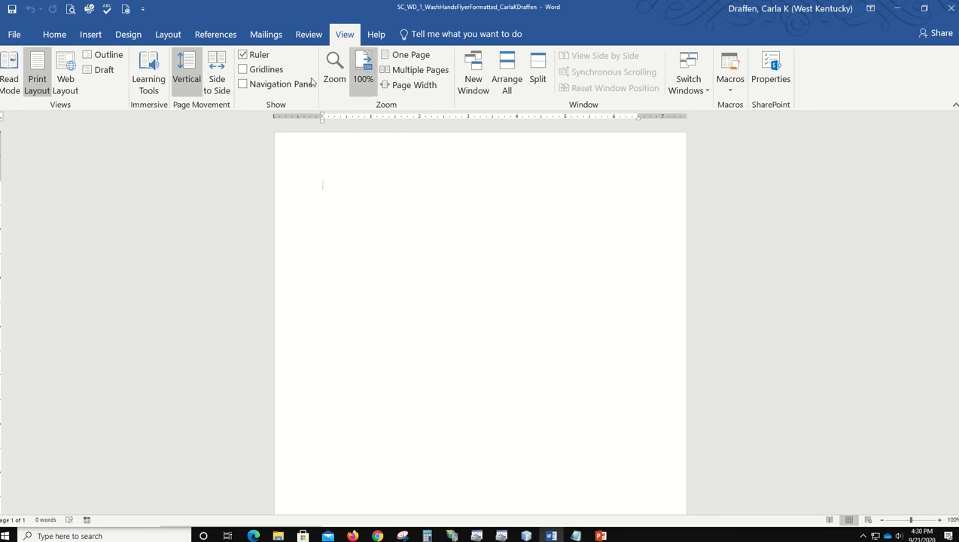
{"action": "left_click", "coordinate": [242, 57]}
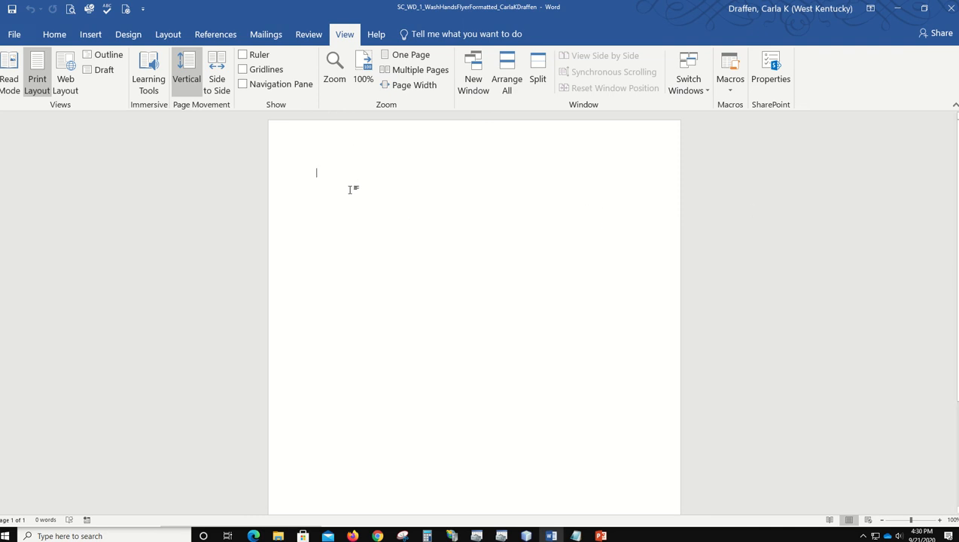
{"action": "left_click", "coordinate": [413, 86]}
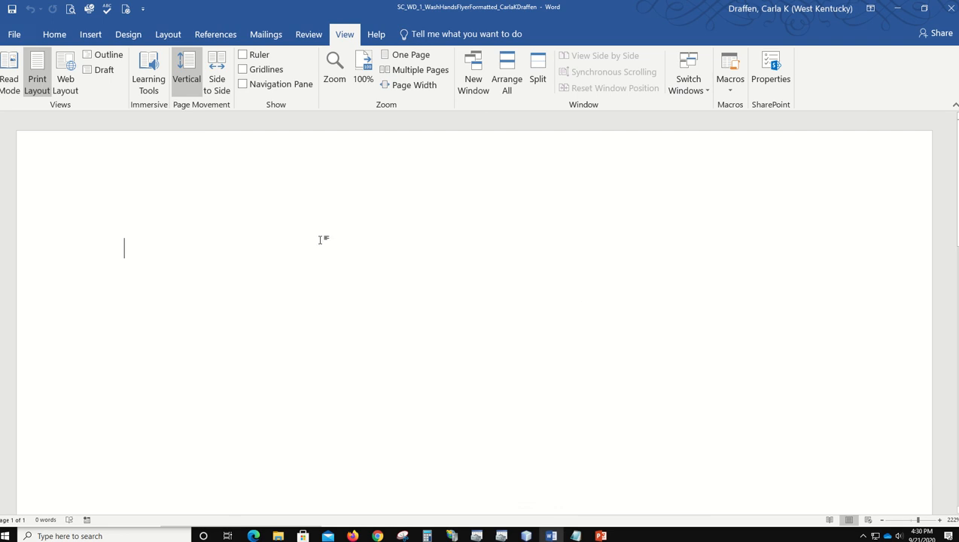
Show the formatting marks and set the document's margins to Narrow
{"action": "left_click", "coordinate": [53, 36]}
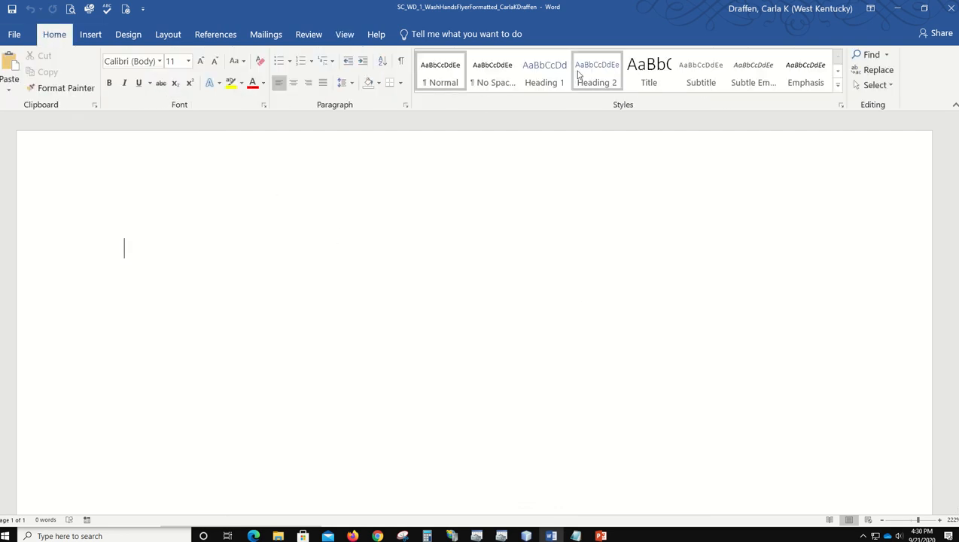
{"action": "left_click", "coordinate": [400, 65]}
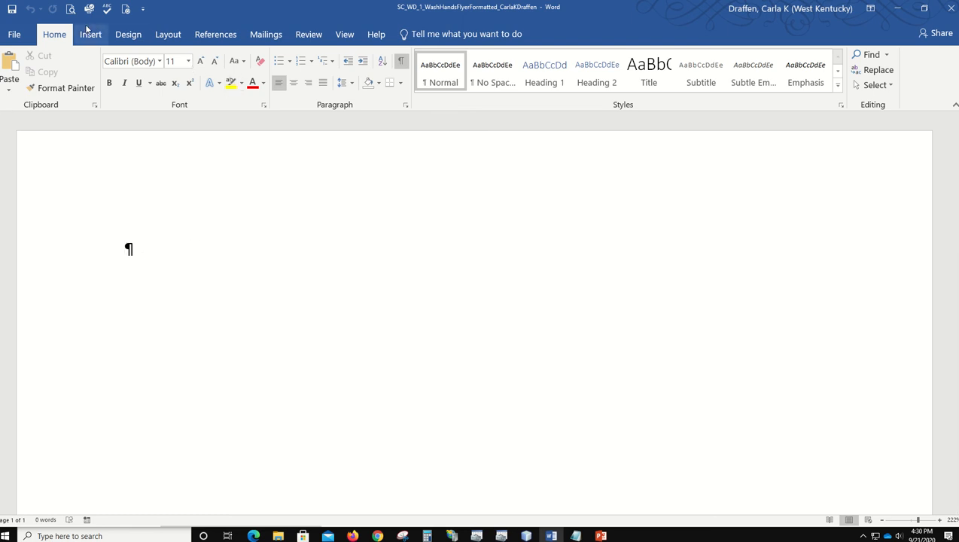
{"action": "left_click", "coordinate": [168, 35]}
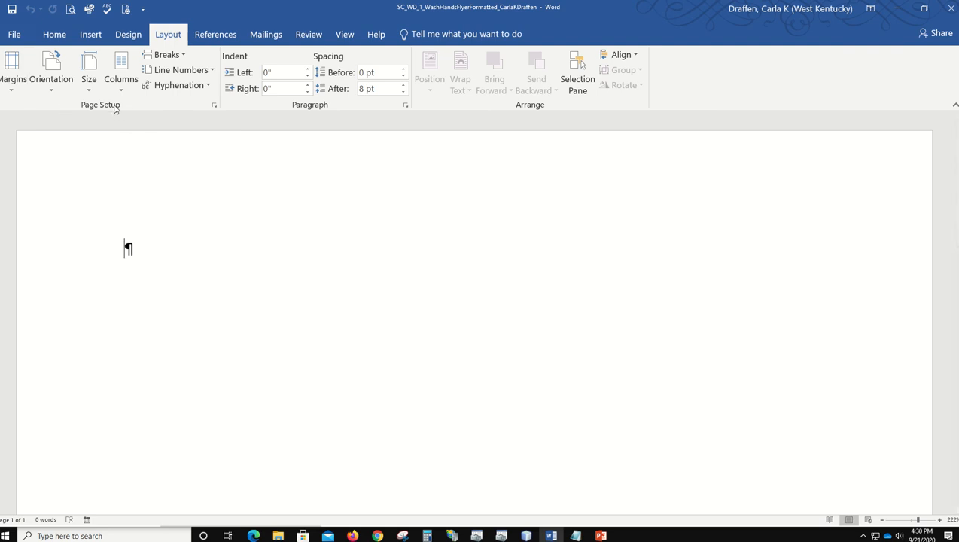
{"action": "left_click", "coordinate": [11, 72]}
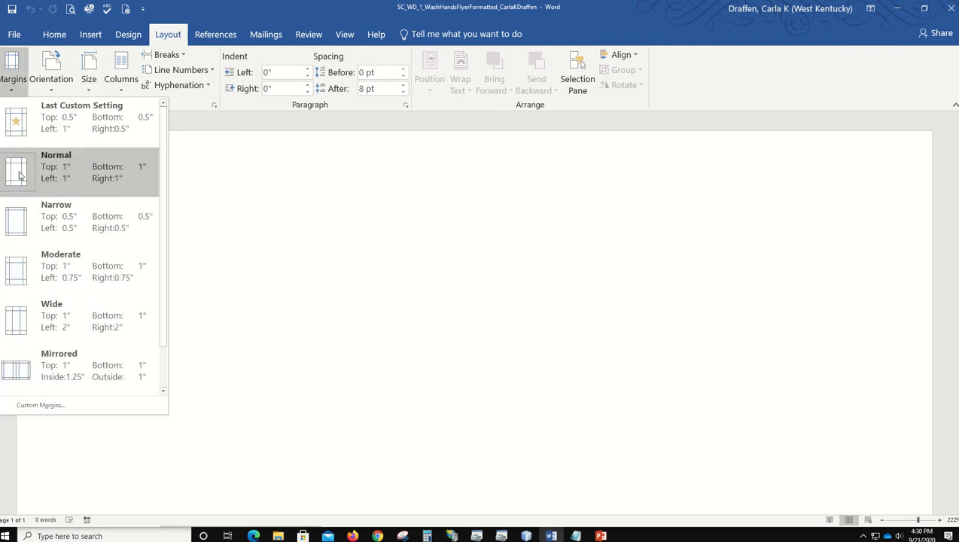
{"action": "left_click", "coordinate": [50, 235]}
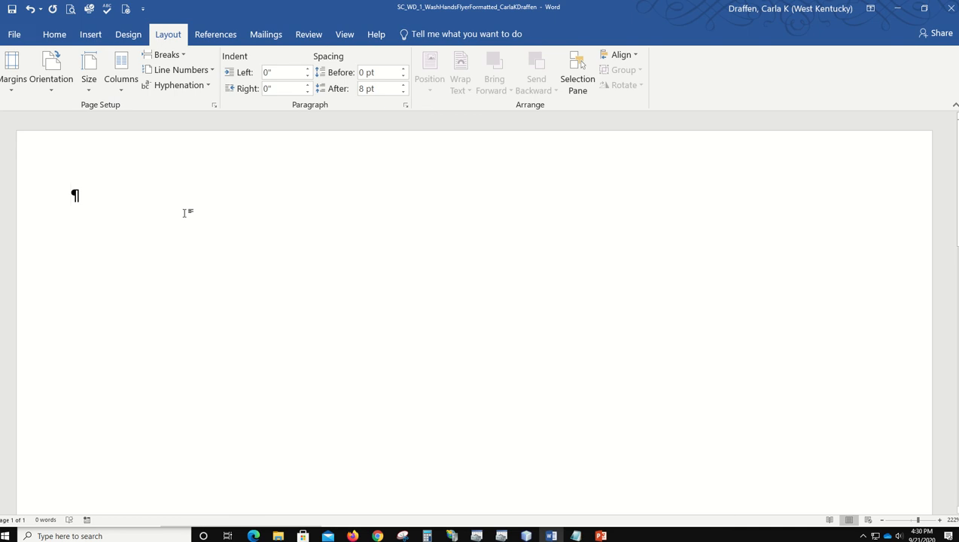
Enter "Wash Your Hands!" as the first line of the flyer and start a new paragraph
{"action": "type", "text": "W"}
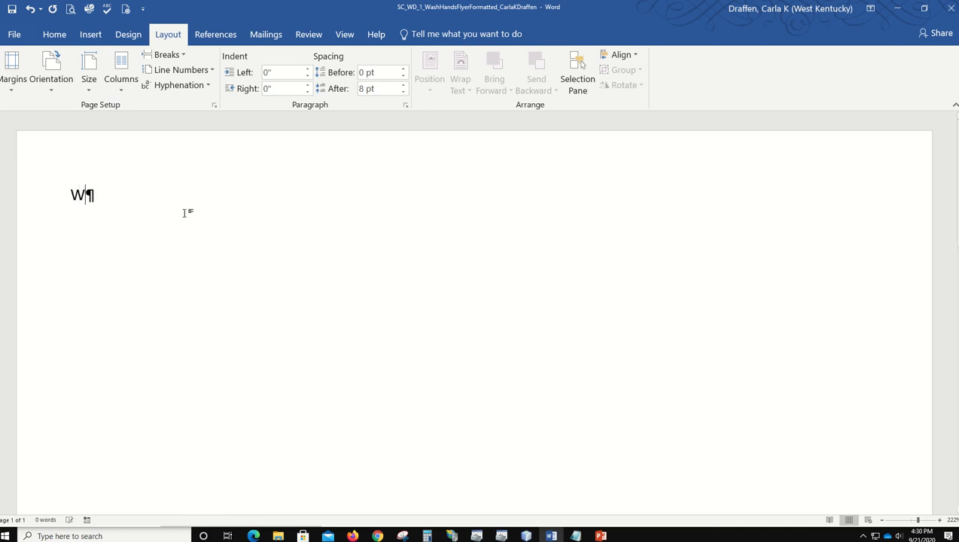
{"action": "type", "text": "ash Your "}
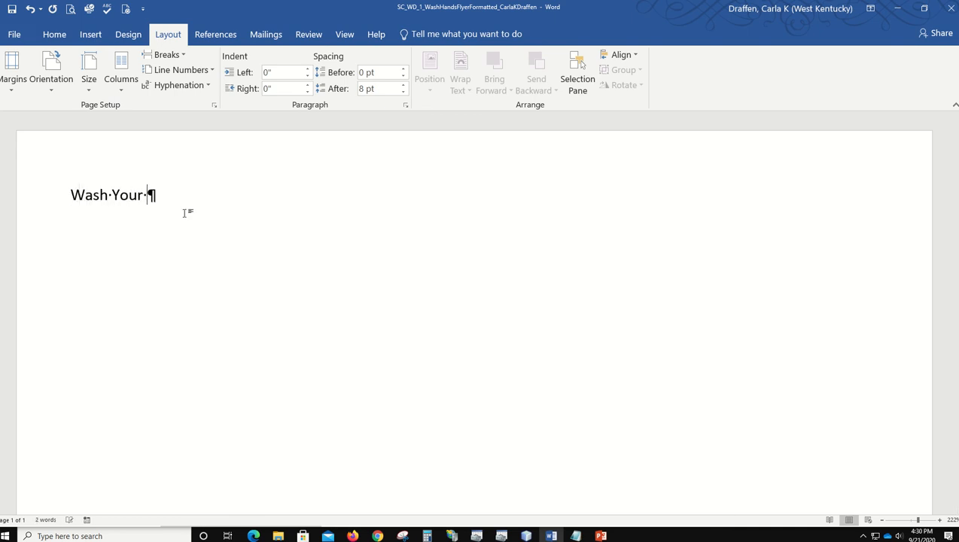
{"action": "type", "text": "Hands!"}
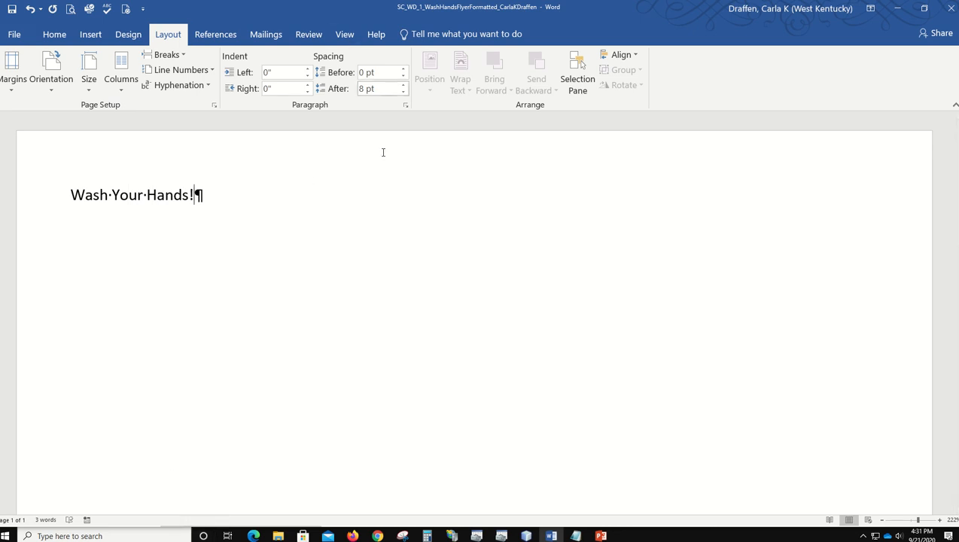
{"action": "key", "text": "Return"}
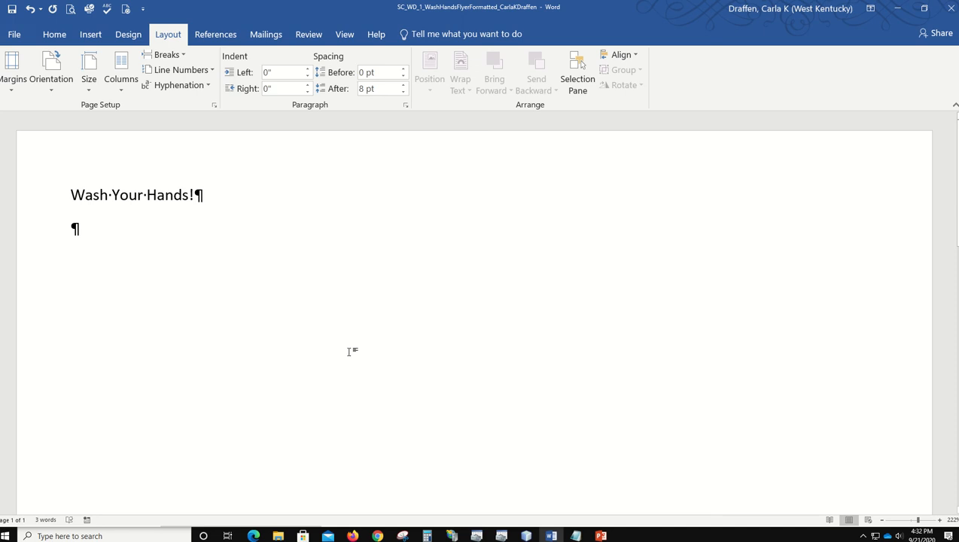
Add the paragraph "Washing your hands with soap and water can decrease outbreaks of foodborne illness because it can prevent spreading germs from your hands to food."
{"action": "type", "text": "W"}
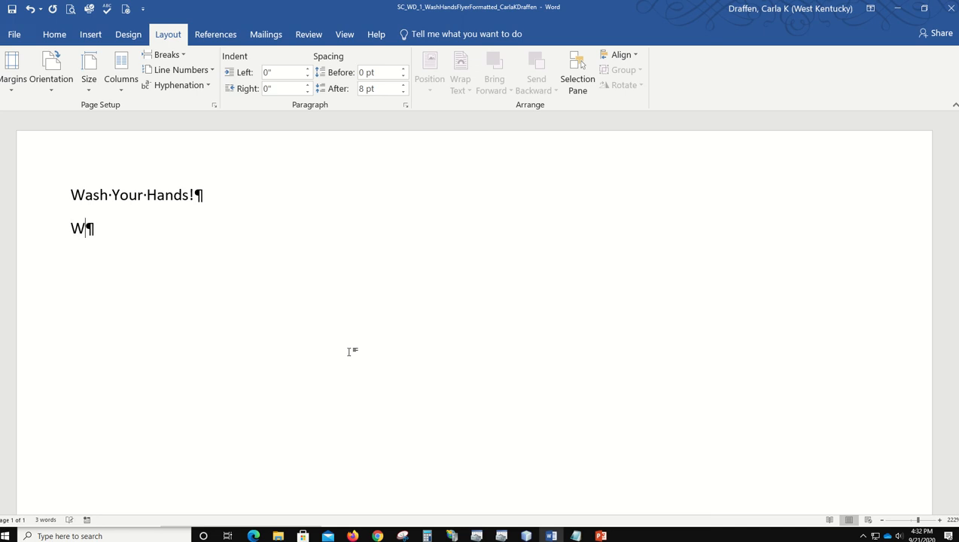
{"action": "type", "text": "ashing you"}
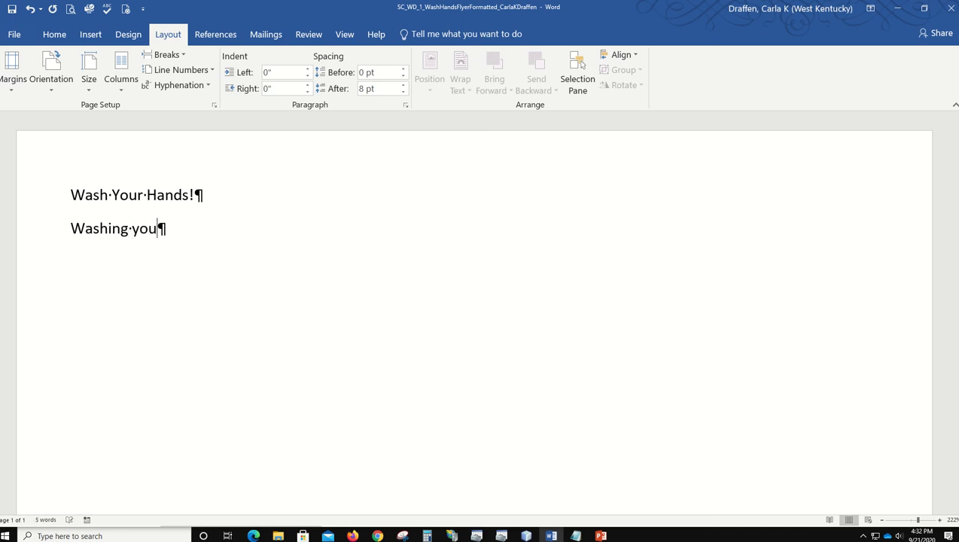
{"action": "type", "text": "r hands "}
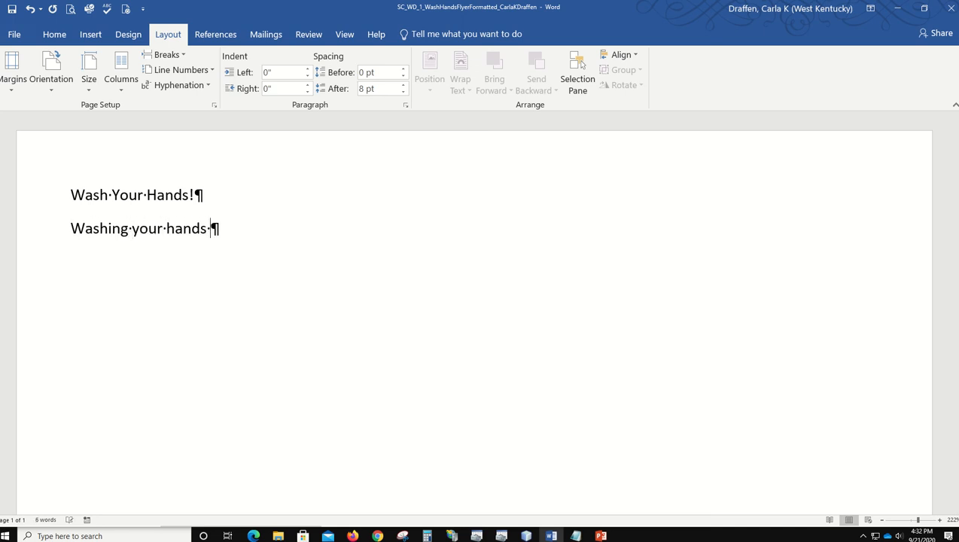
{"action": "type", "text": "with soap an"}
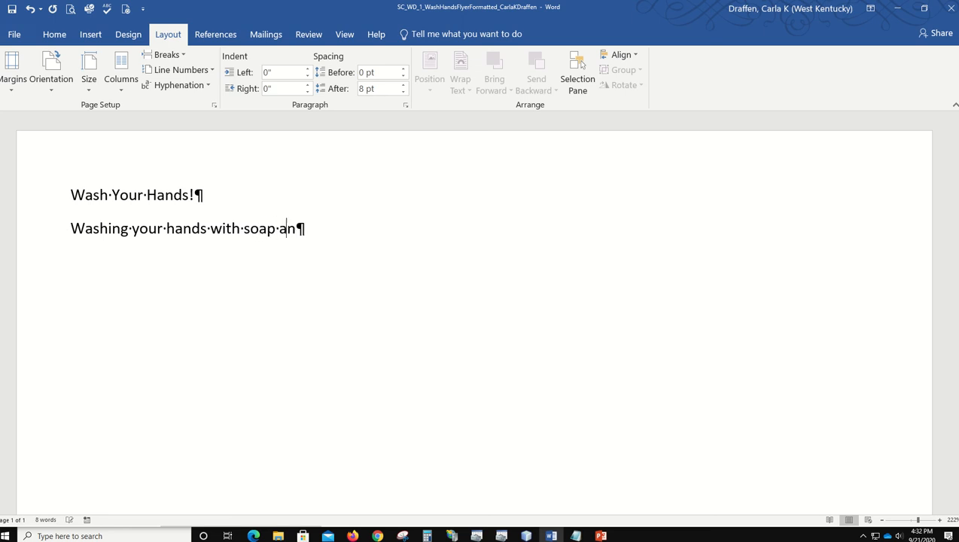
{"action": "type", "text": "d water "}
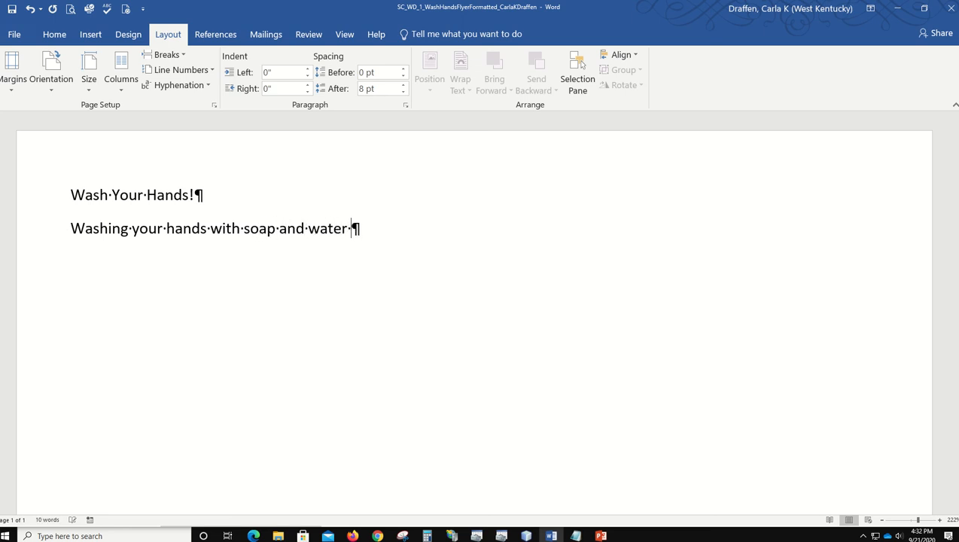
{"action": "type", "text": "can deb"}
{"action": "key", "text": "BackSpace"}
{"action": "type", "text": "c"}
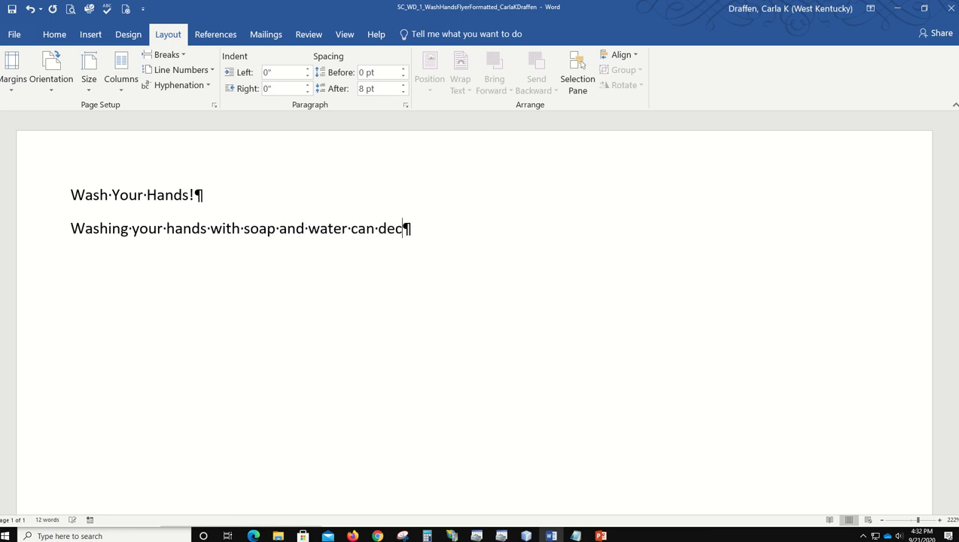
{"action": "type", "text": "rease outbreaks "}
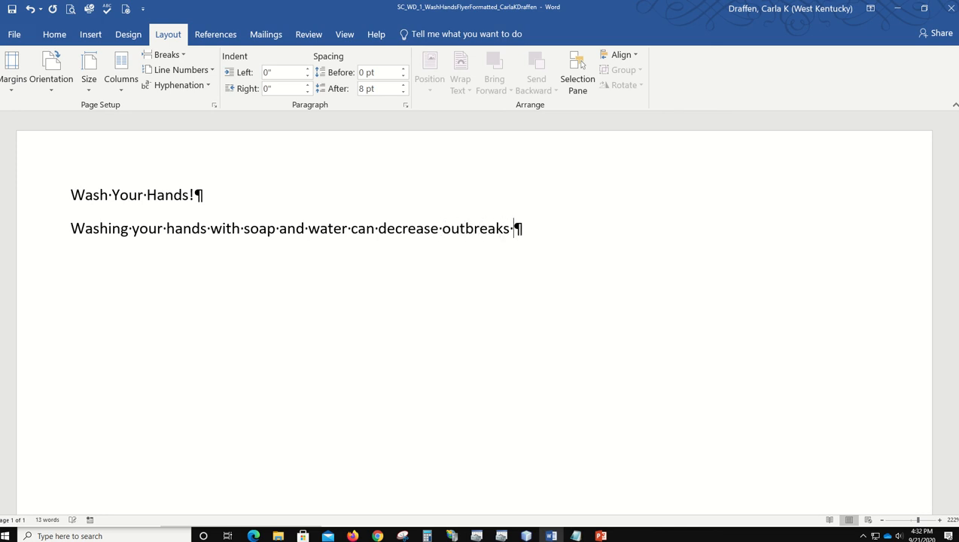
{"action": "type", "text": "of foodbor"}
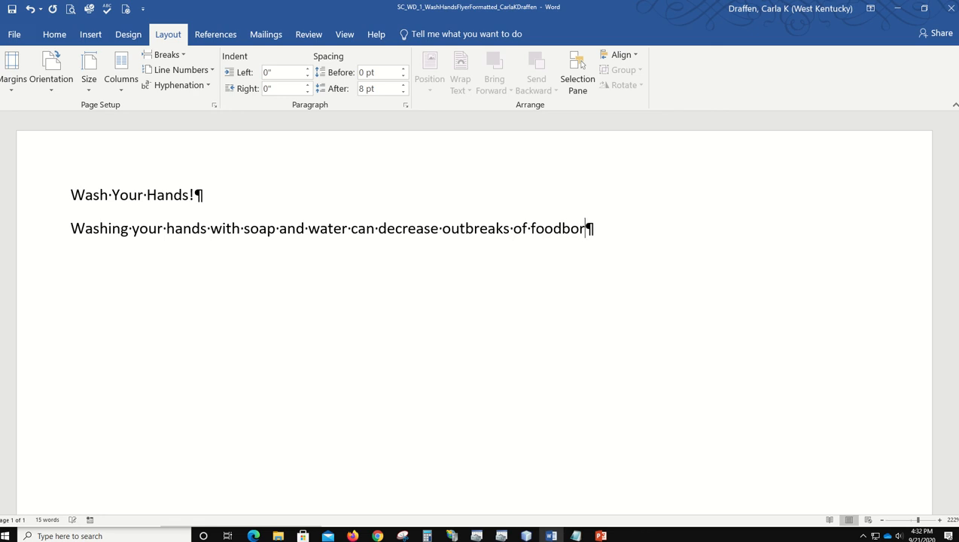
{"action": "type", "text": "ne illness bec"}
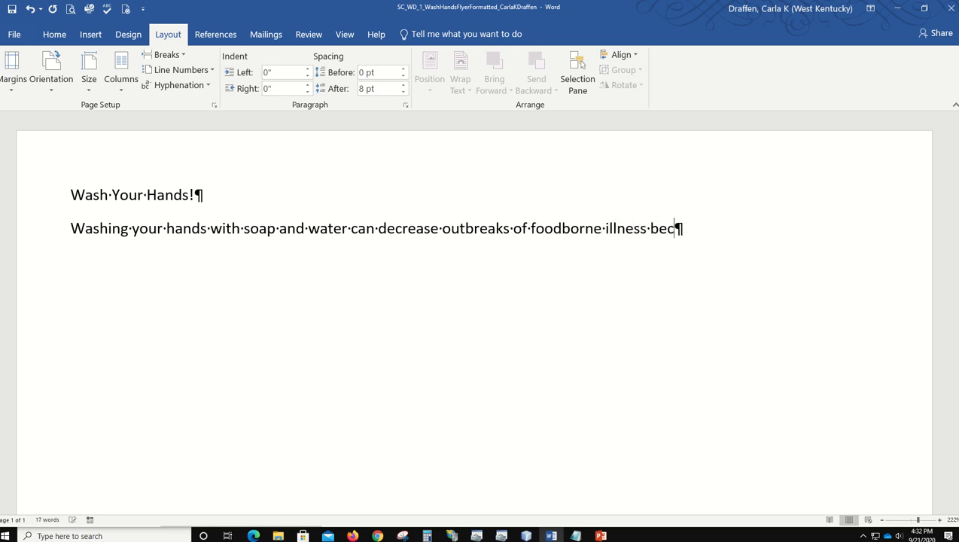
{"action": "type", "text": "ause it "}
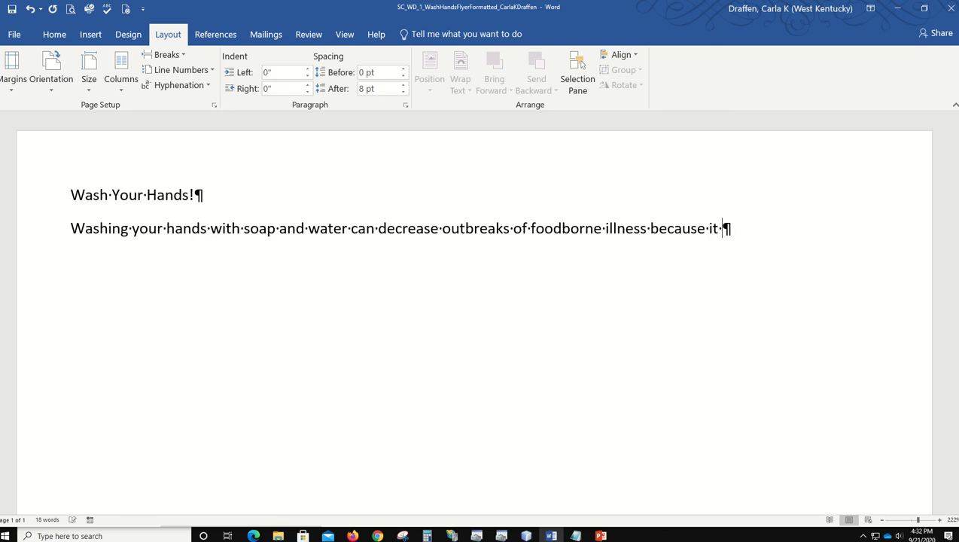
{"action": "type", "text": "can prevent "}
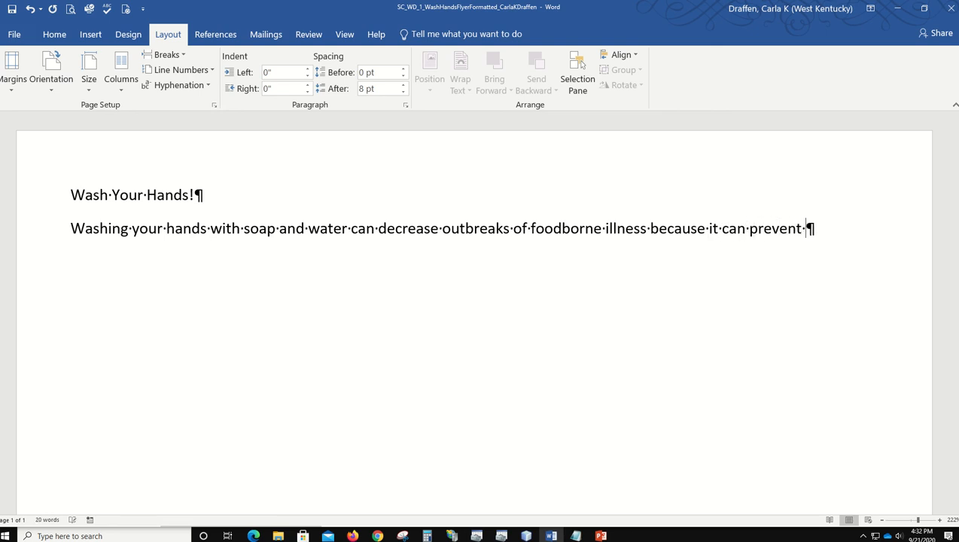
{"action": "type", "text": "spreading "}
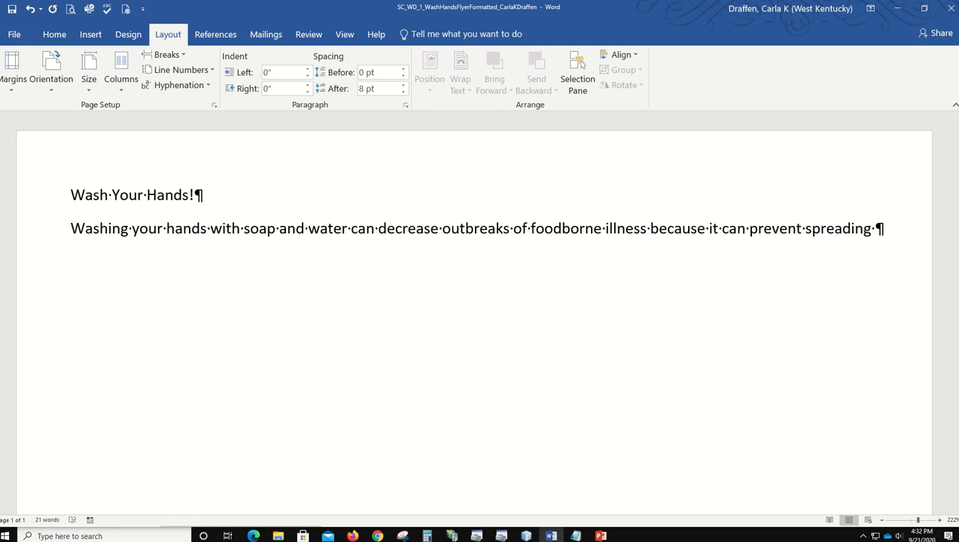
{"action": "type", "text": "germs"}
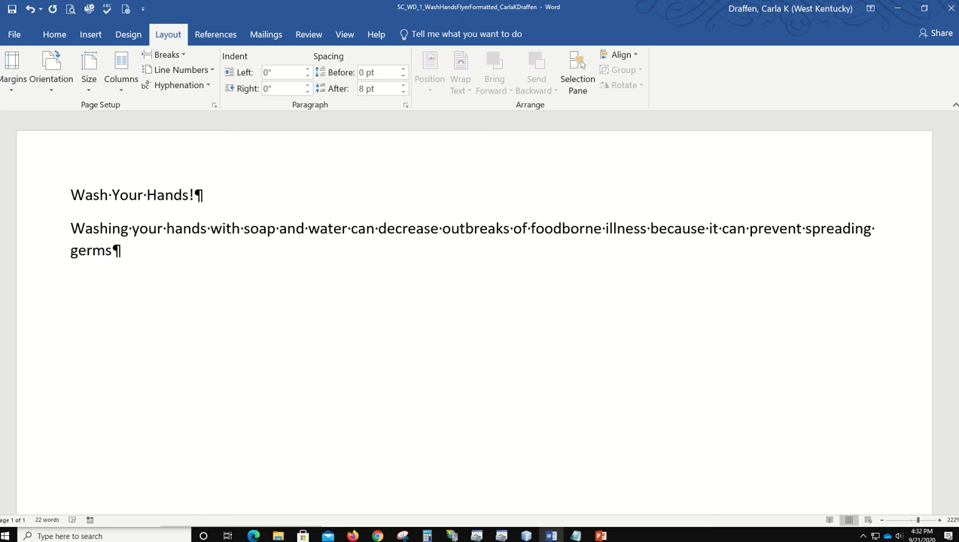
{"action": "type", "text": "from your h"}
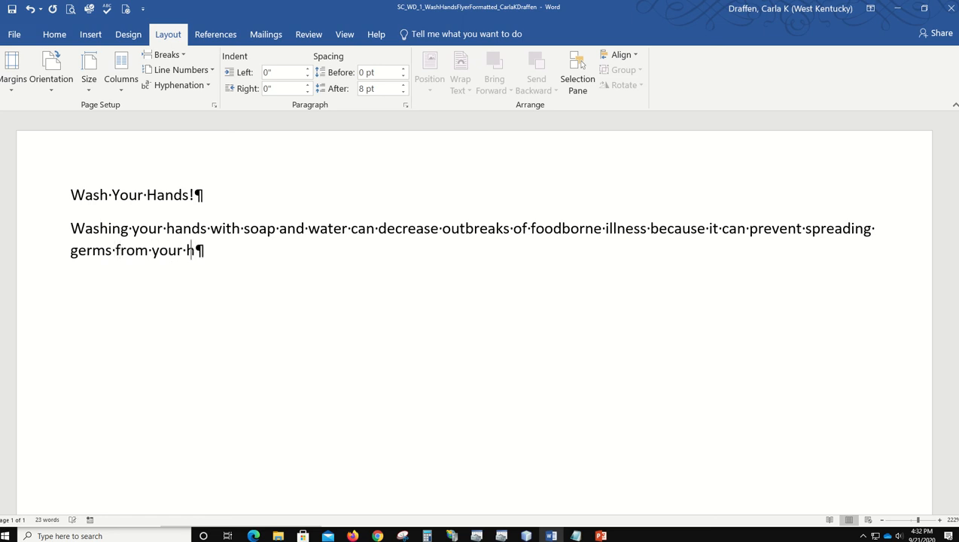
{"action": "type", "text": "ands to fo"}
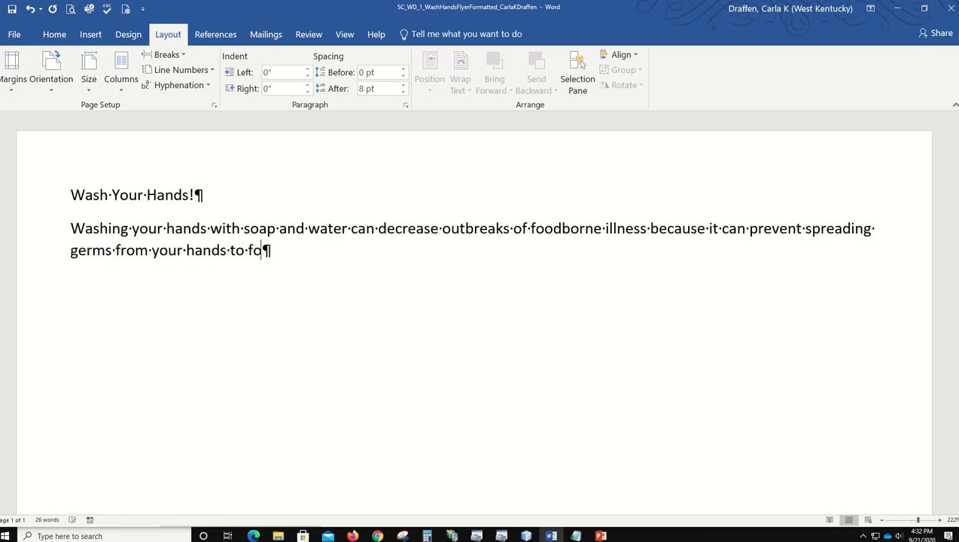
{"action": "type", "text": "od."}
{"action": "key", "text": "Return"}
Add the line "How?" and below it the paragraph "Wet hands with clen, running water, and apply soap.", keeping the misspelling
{"action": "type", "text": "How"}
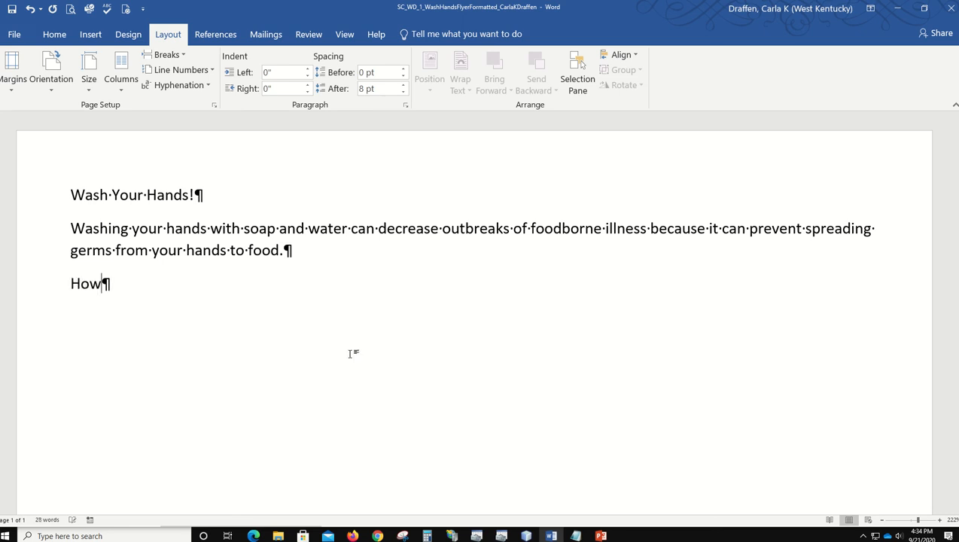
{"action": "type", "text": "?"}
{"action": "key", "text": "Return"}
{"action": "type", "text": "We"}
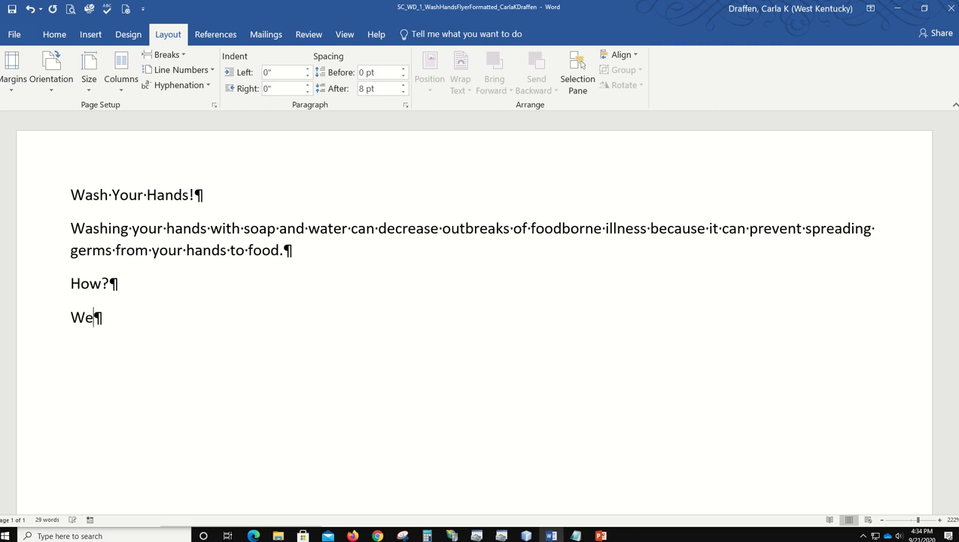
{"action": "type", "text": "t hands with "}
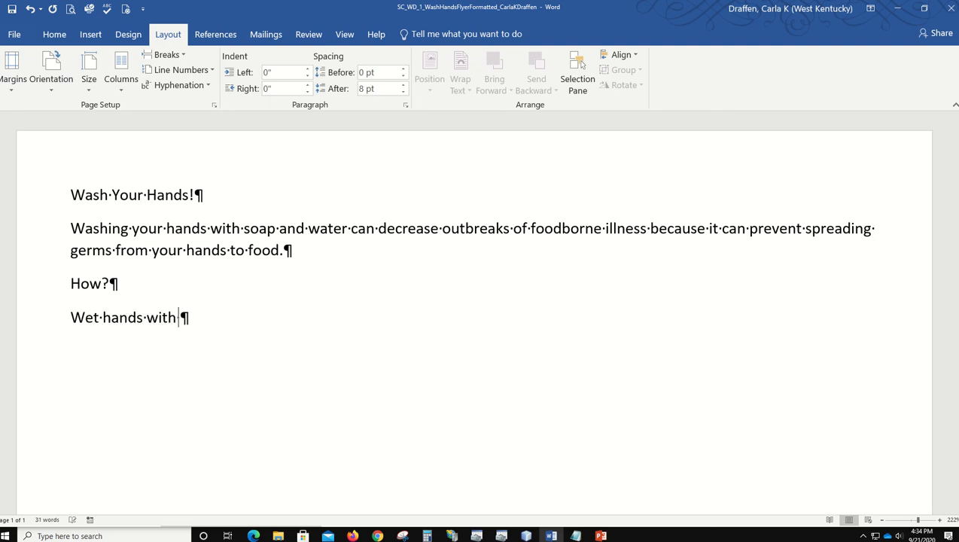
{"action": "type", "text": "clen, "}
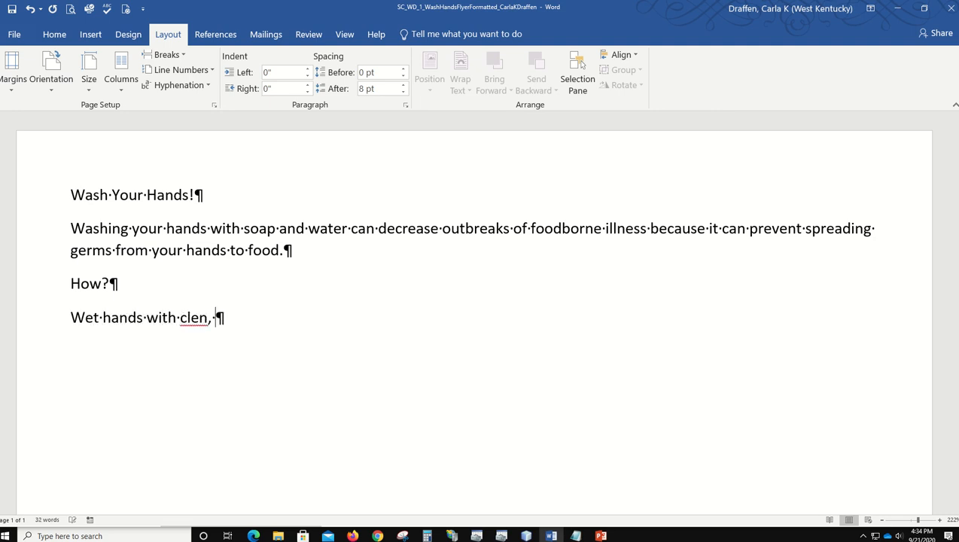
{"action": "type", "text": "running water, a"}
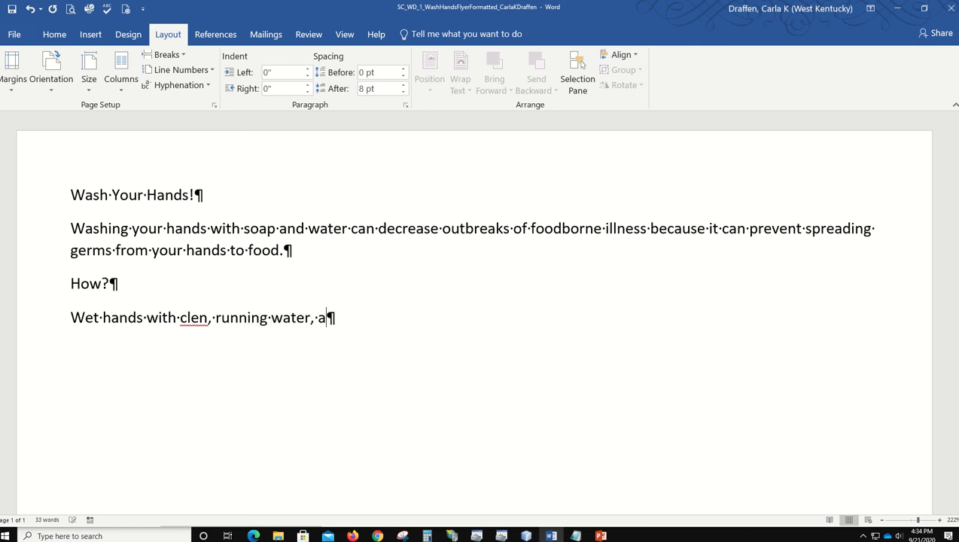
{"action": "type", "text": "nd apply so"}
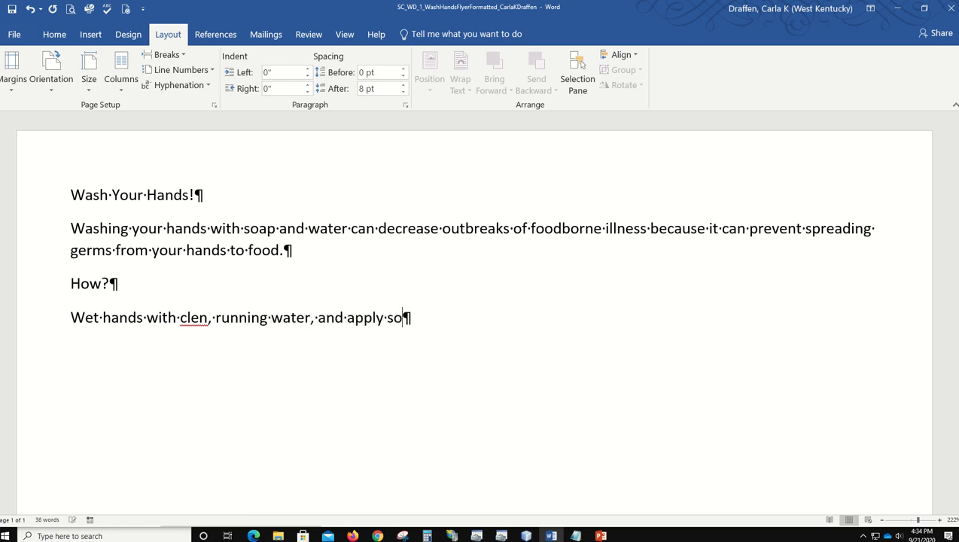
{"action": "type", "text": "ap."}
{"action": "key", "text": "Return"}
Add the paragraph "Lather hands (palms, backs, below nails, between fingers, around thumbs) by rubbing them together with the soap."
{"action": "type", "text": "Lathe"}
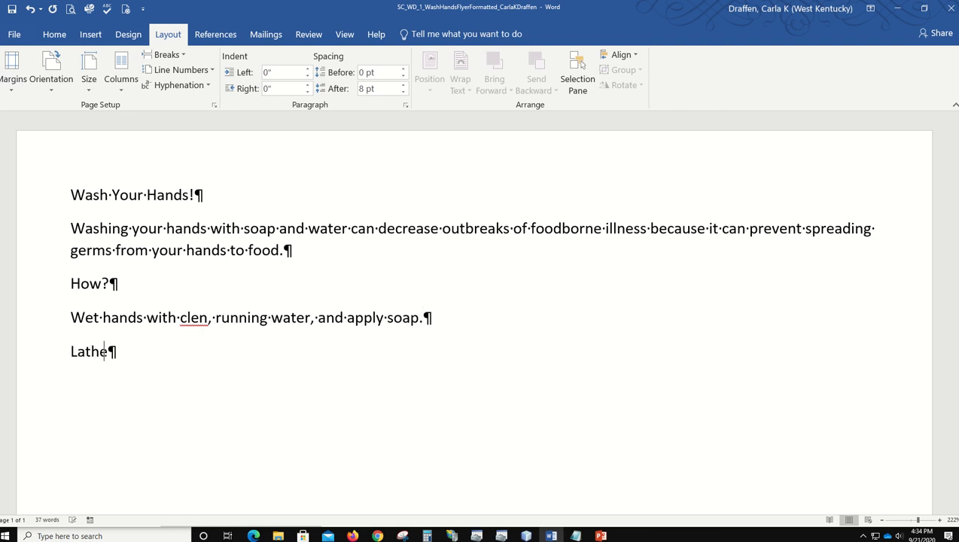
{"action": "type", "text": "r hands ("}
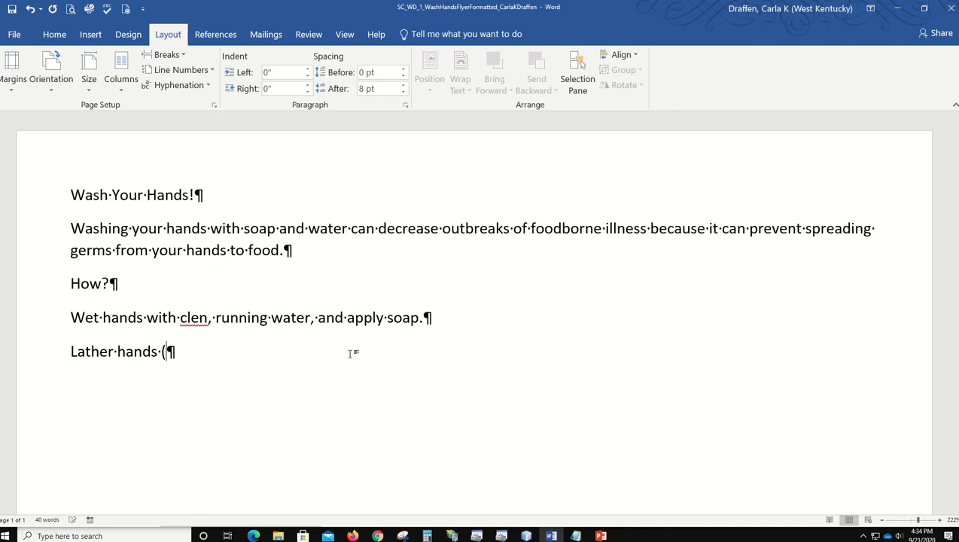
{"action": "type", "text": "palms, "}
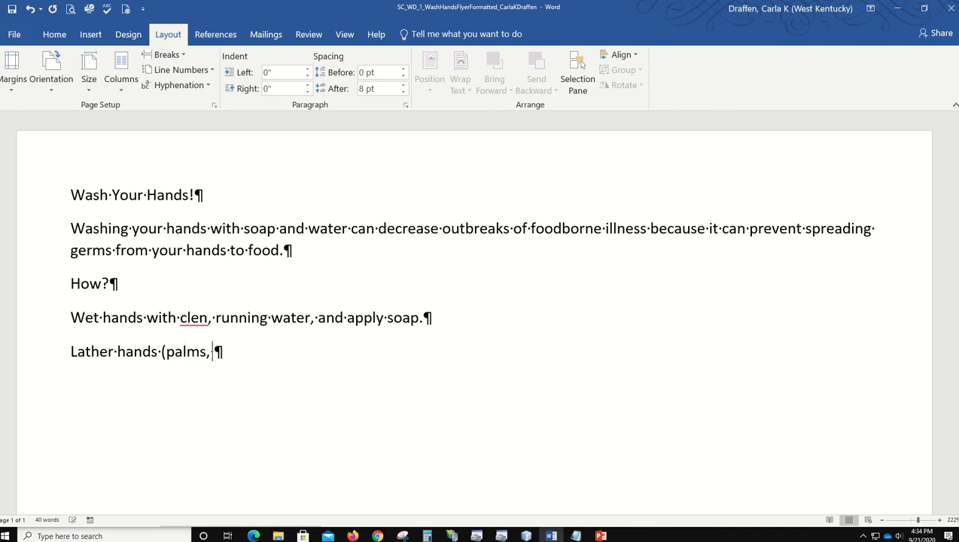
{"action": "type", "text": "backs"}
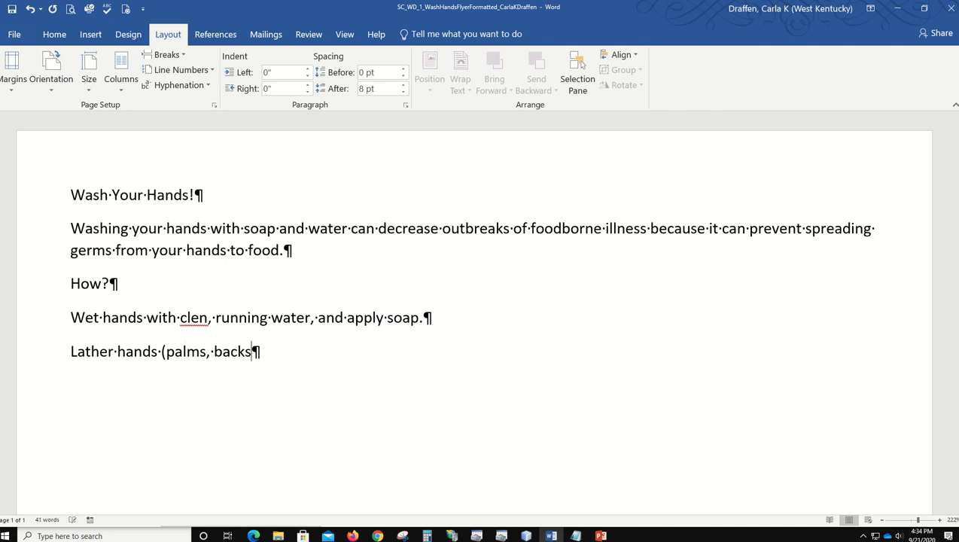
{"action": "type", "text": ", below nail"}
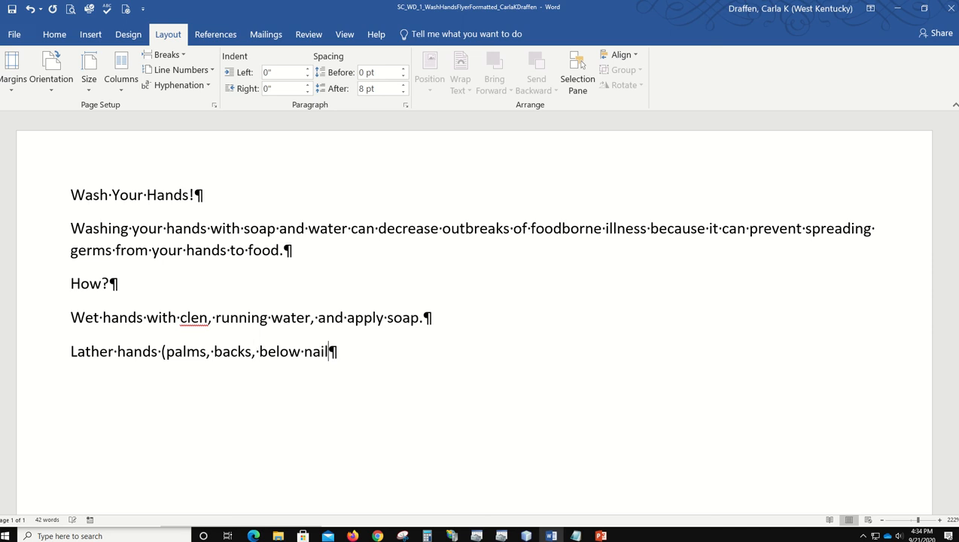
{"action": "type", "text": "s, betwee"}
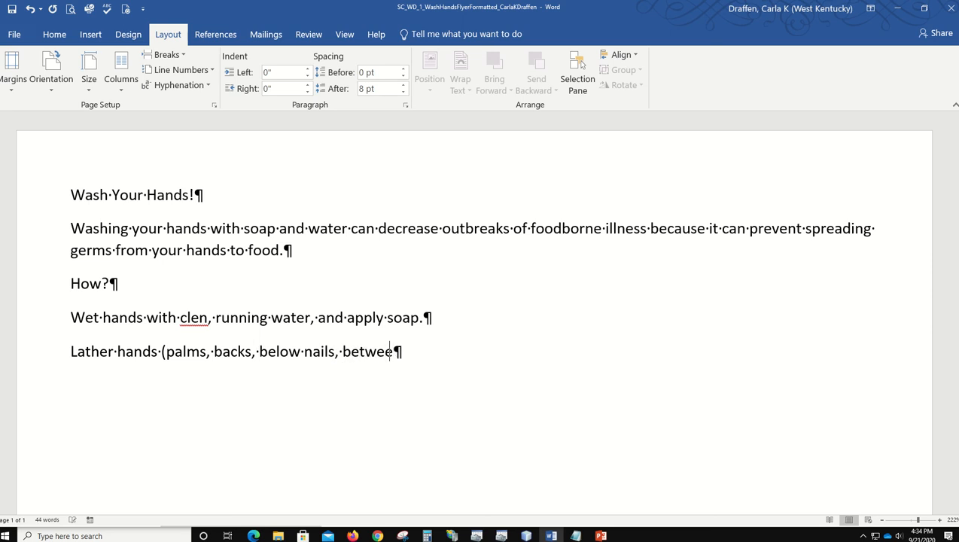
{"action": "type", "text": "n fingers, ar"}
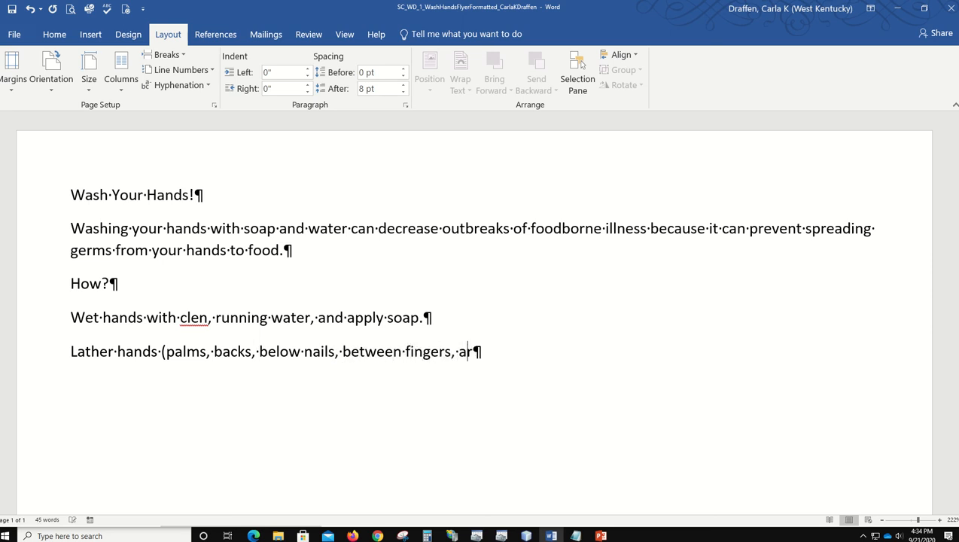
{"action": "type", "text": "ound thu"}
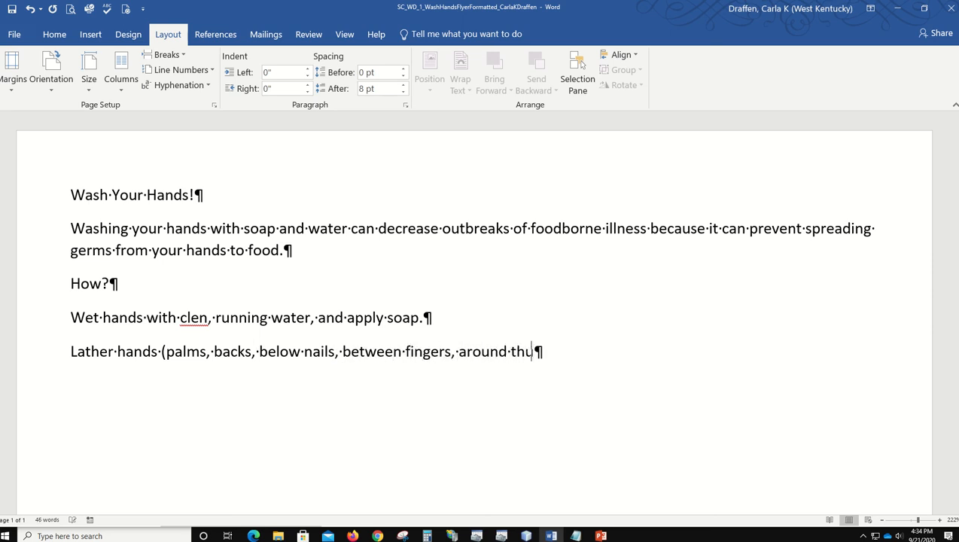
{"action": "type", "text": "mbs)"}
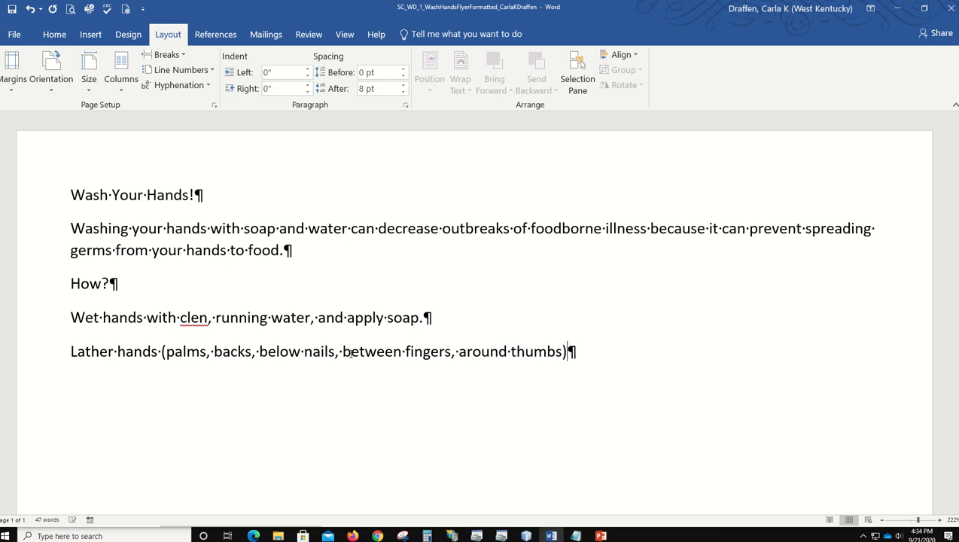
{"action": "type", "text": " by rubbing them to"}
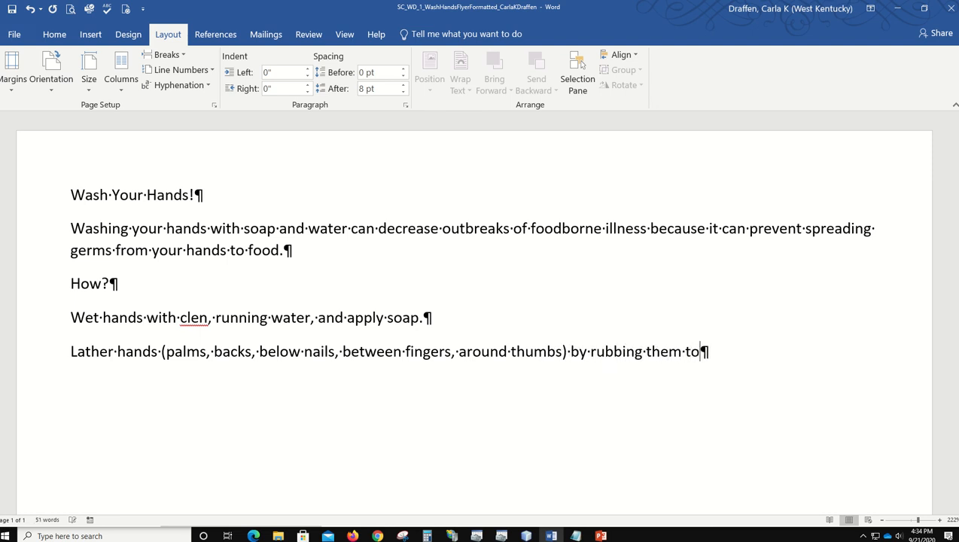
{"action": "type", "text": "gether with"}
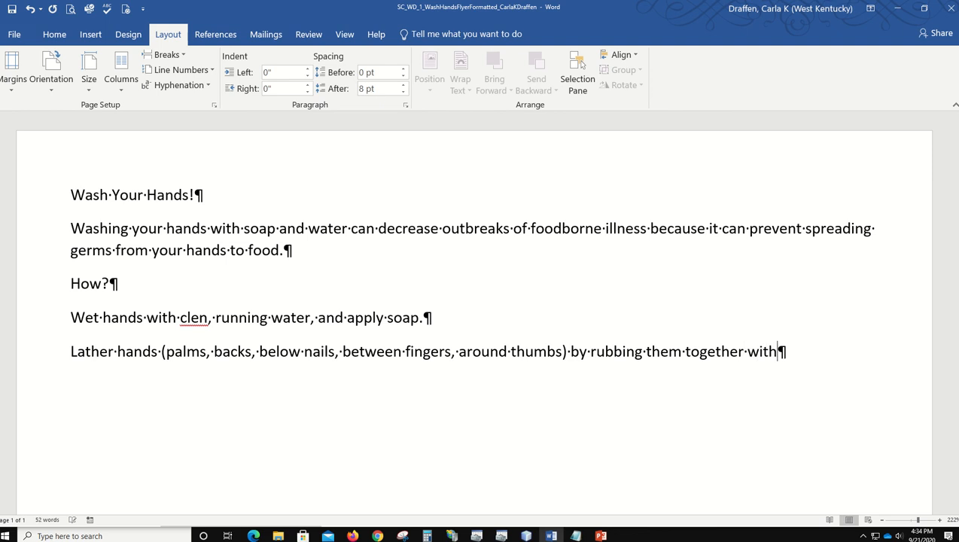
{"action": "type", "text": " the sopa"}
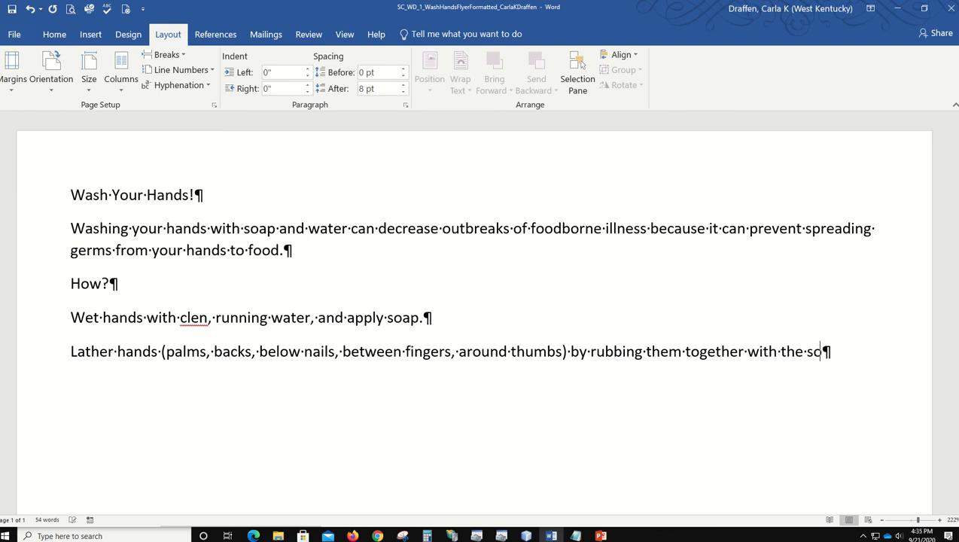
{"action": "key", "text": "BackSpace"}
{"action": "key", "text": "BackSpace"}
{"action": "type", "text": "ap."}
{"action": "key", "text": "Return"}
Add the paragraph "Scrub hands fore at least 20 seconds.", keeping the wrong word "fore"
{"action": "type", "text": "Scrub "}
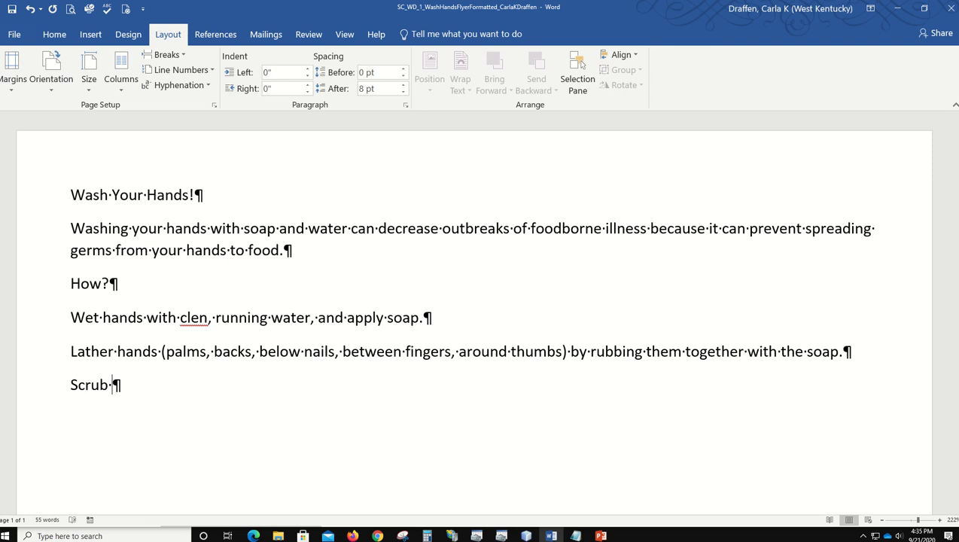
{"action": "type", "text": "hands fore "}
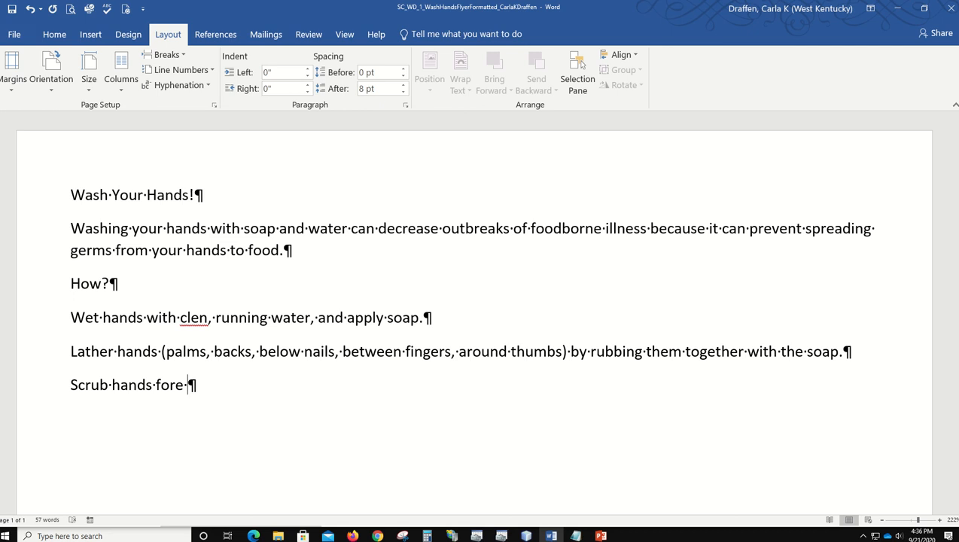
{"action": "type", "text": "at least 20 s"}
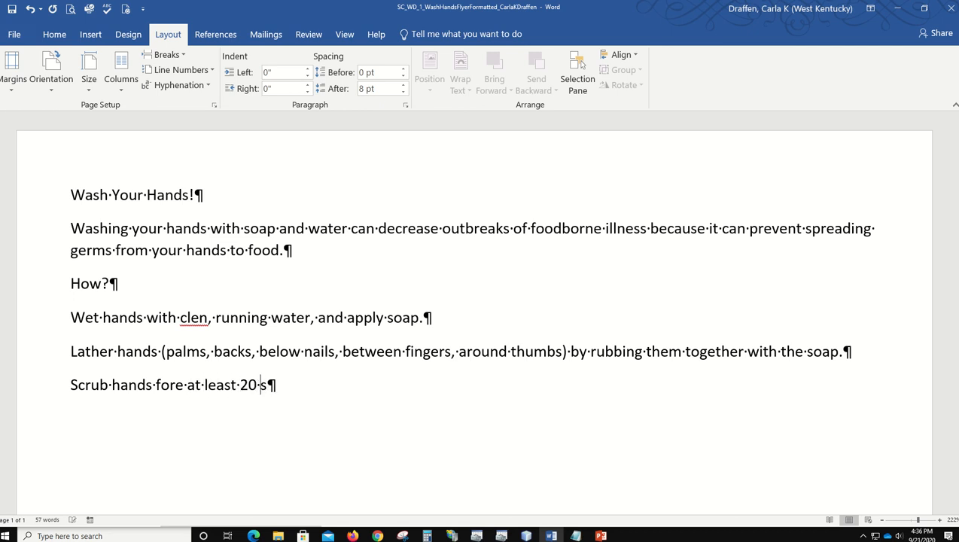
{"action": "type", "text": "econds."}
{"action": "key", "text": "Return"}
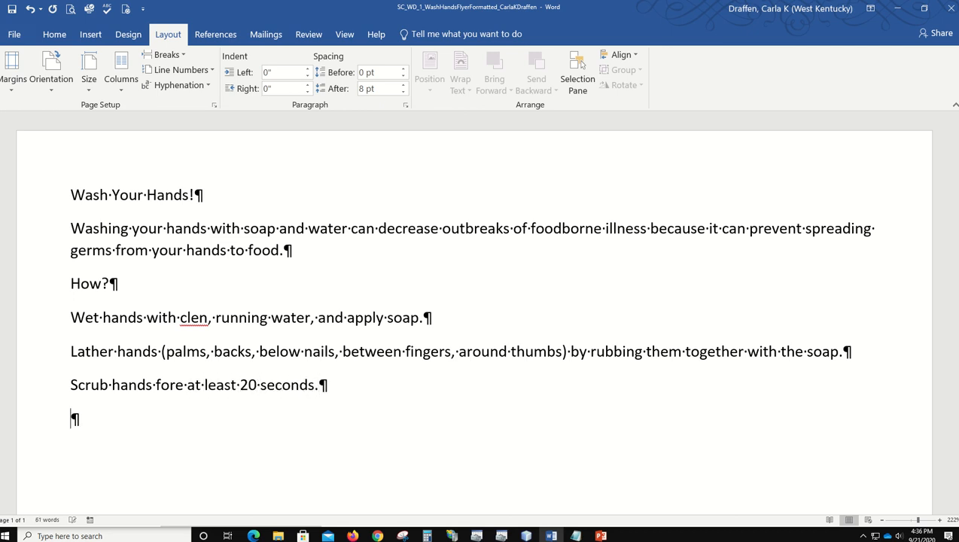
Add the paragraph "Rinse soap off of hands under clean, running water." and start a new paragraph
{"action": "type", "text": "Rinse sop"}
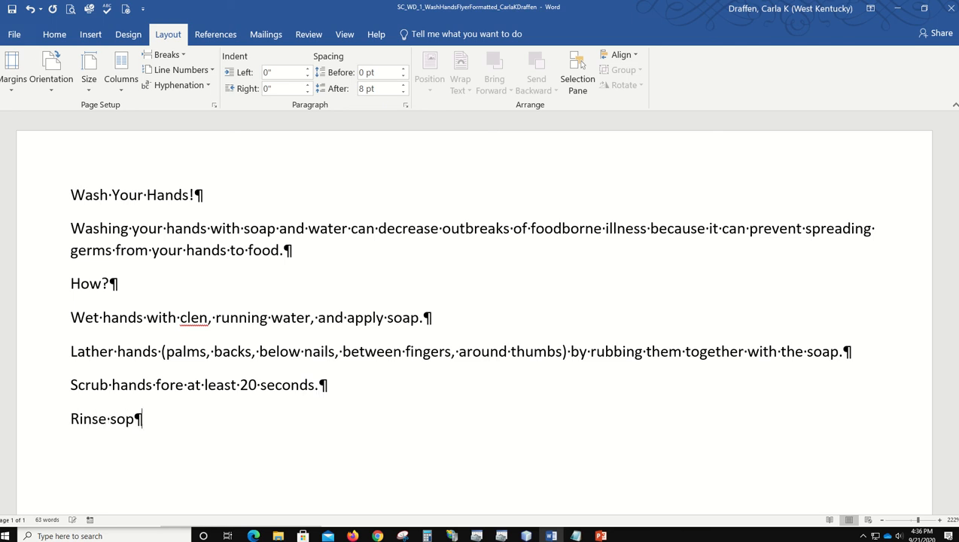
{"action": "key", "text": "BackSpace"}
{"action": "type", "text": "ap off of hands unde"}
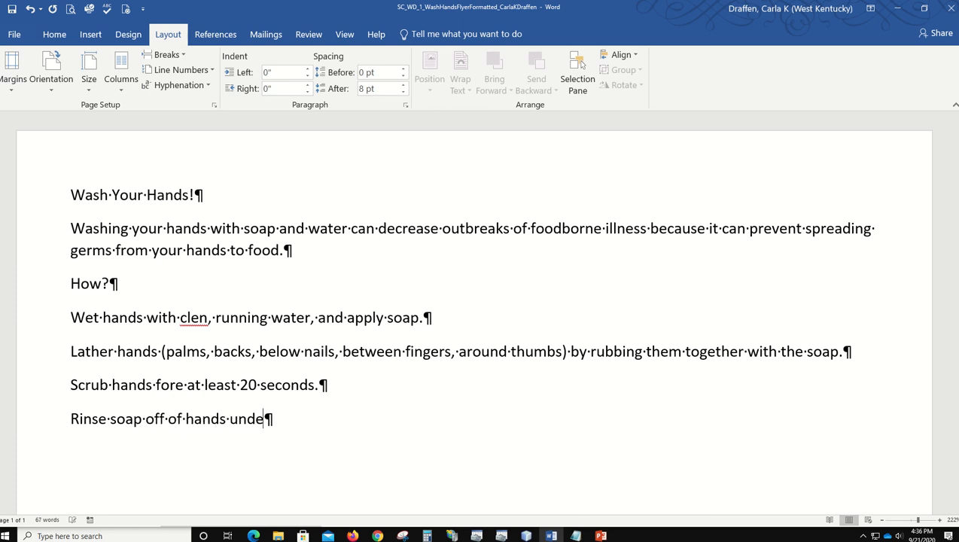
{"action": "type", "text": "r clean, "}
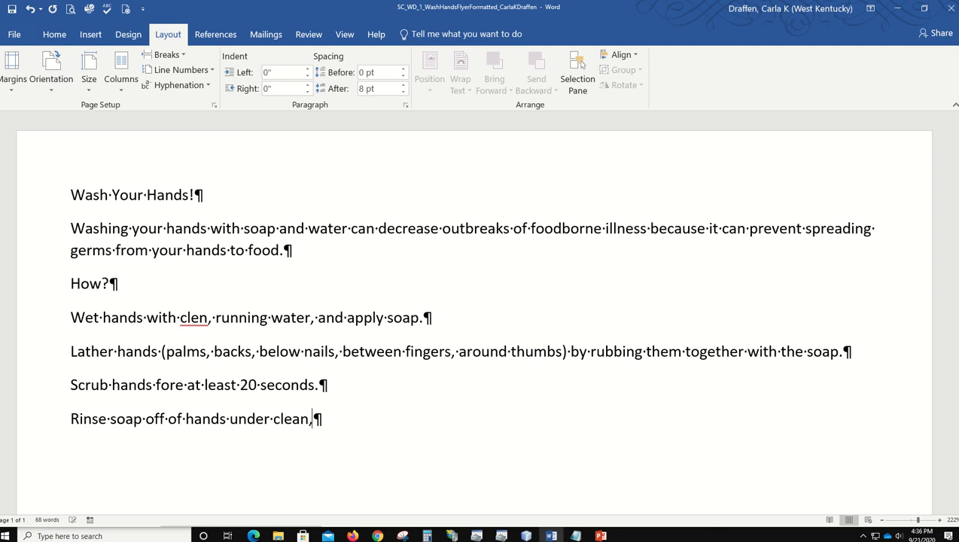
{"action": "type", "text": "running"}
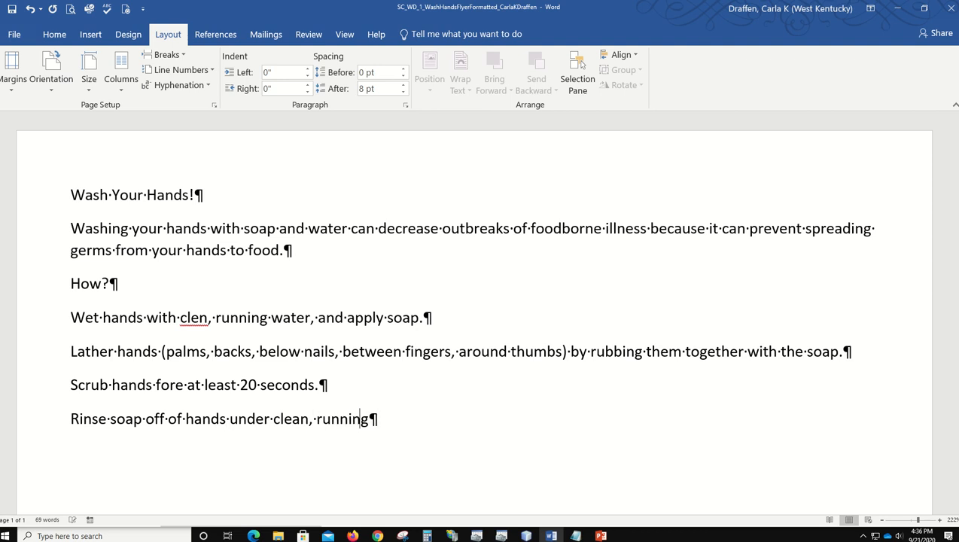
{"action": "type", "text": " water."}
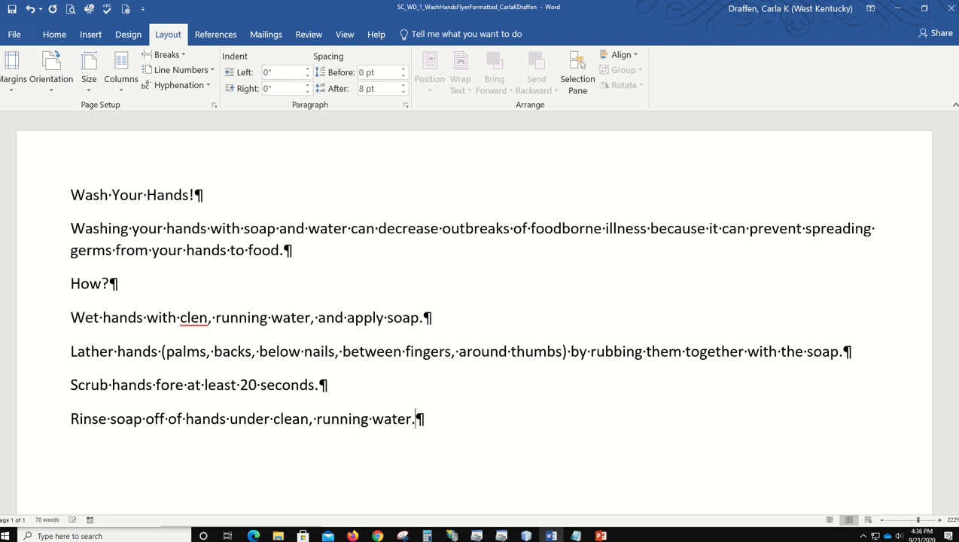
{"action": "key", "text": "Return"}
Add the paragraph "Dry hands well using a towel or or an air dryer.", keeping the repeated word, and start a new paragraph
{"action": "type", "text": "Dry hands well "}
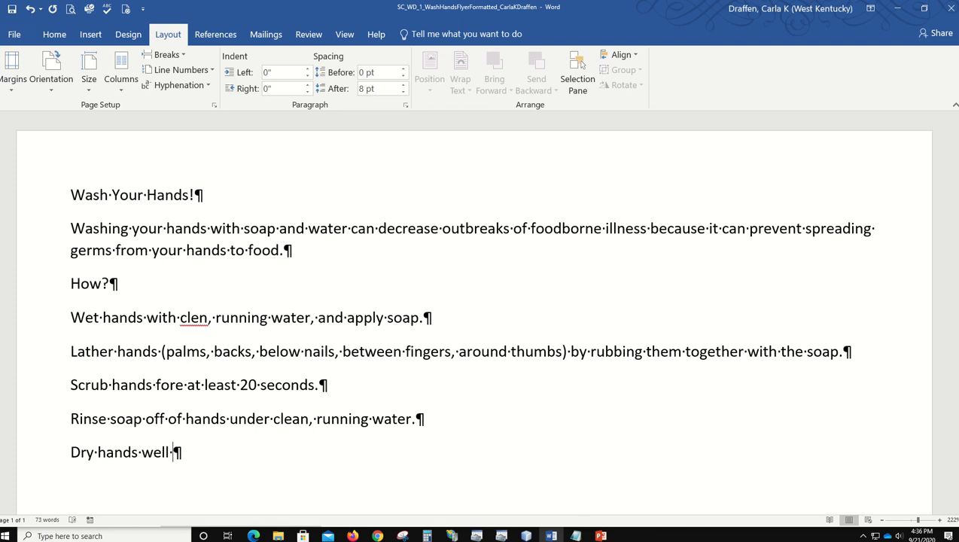
{"action": "type", "text": "using a tow"}
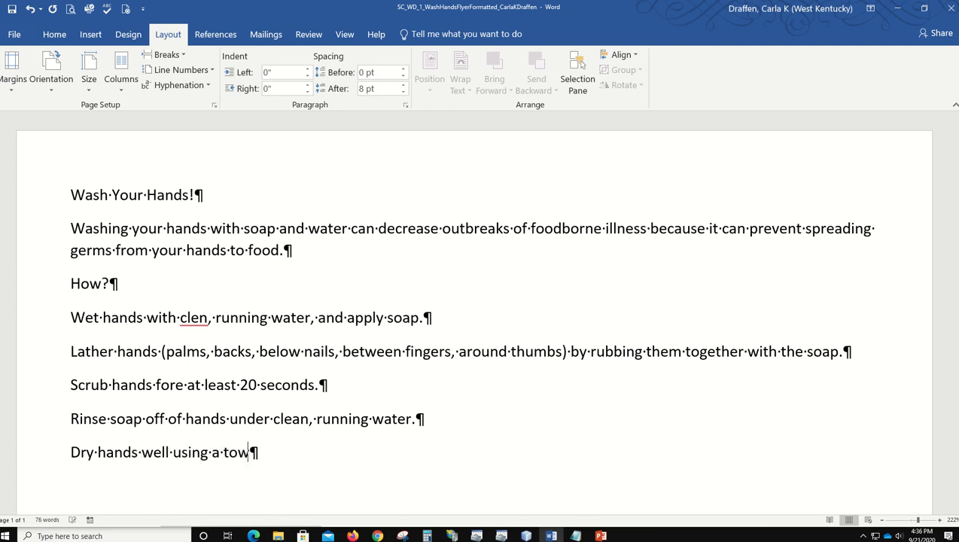
{"action": "type", "text": "el or or an "}
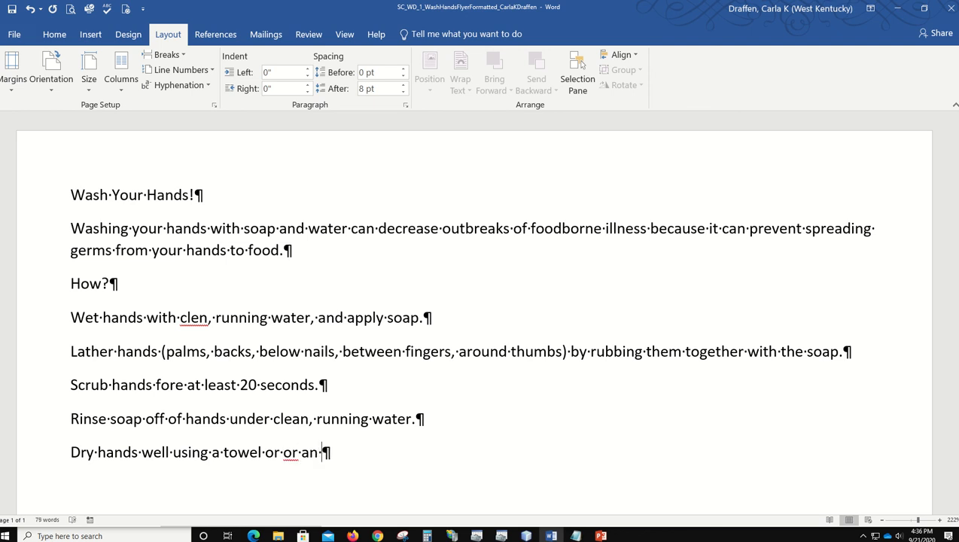
{"action": "type", "text": "air dry"}
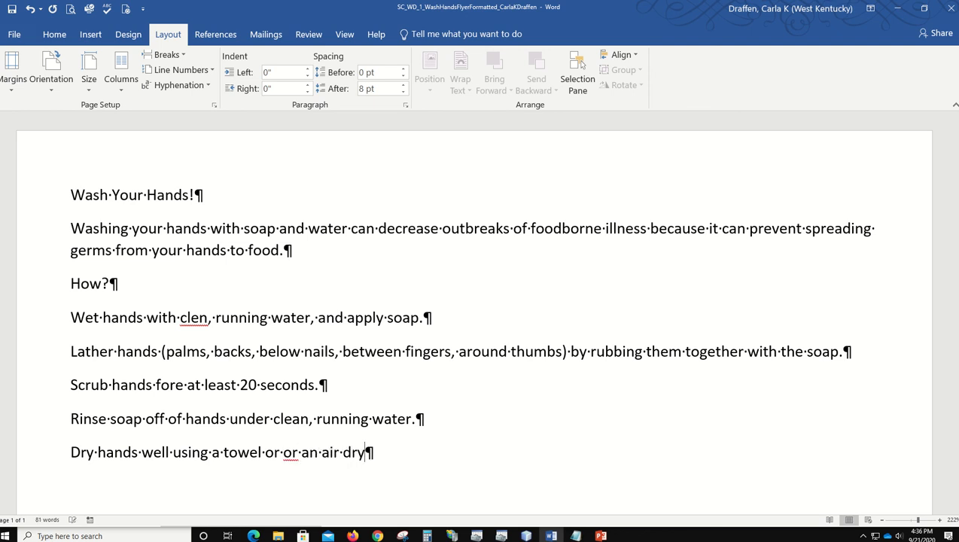
{"action": "type", "text": "er."}
{"action": "key", "text": "Return"}
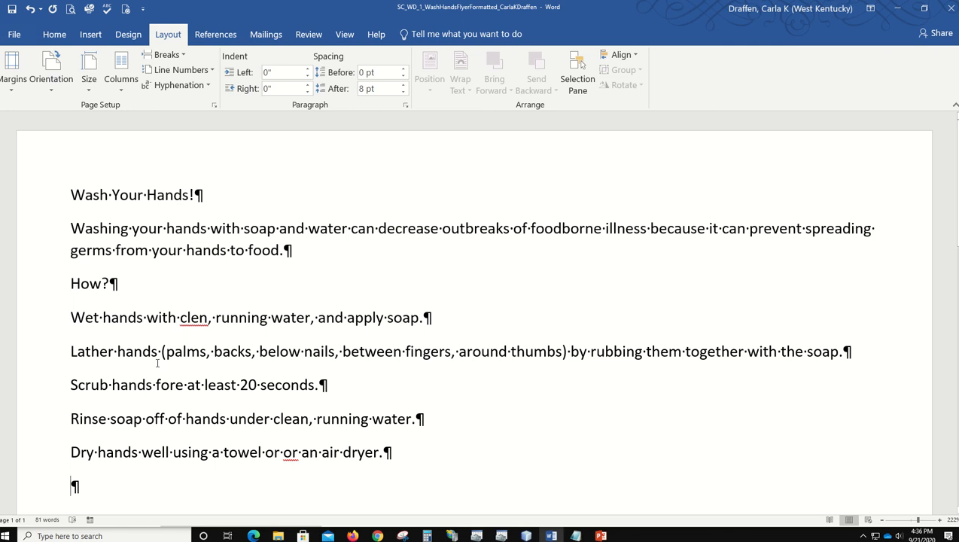
Change "well" to the wrong word "will" in the line about drying hands
{"action": "left_click_drag", "start_coordinate": [155, 384], "coordinate": [184, 386]}
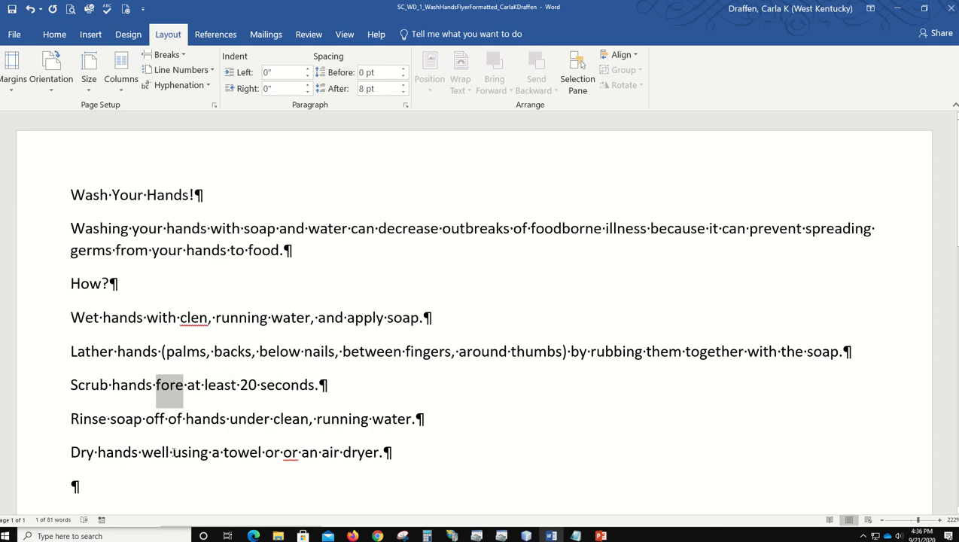
{"action": "left_click_drag", "start_coordinate": [154, 455], "coordinate": [159, 456]}
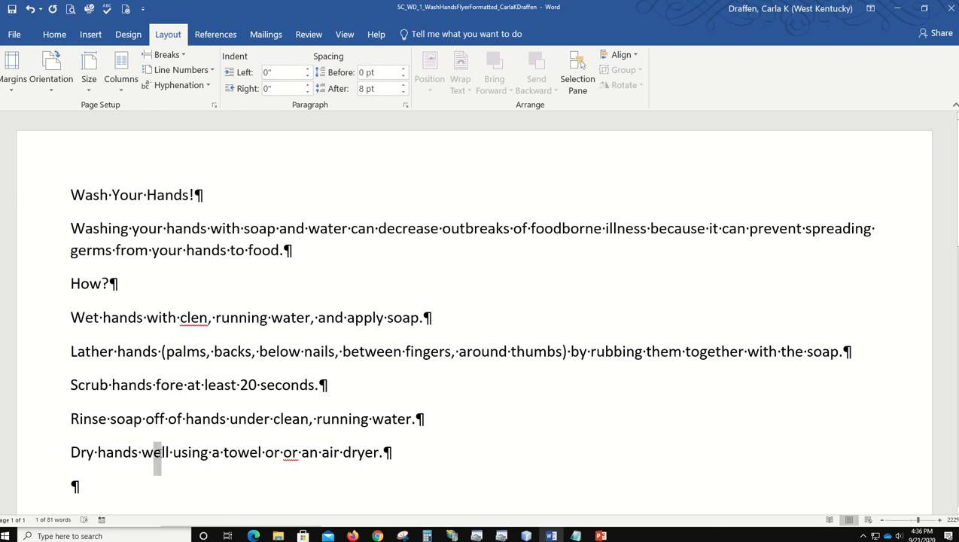
{"action": "type", "text": "i"}
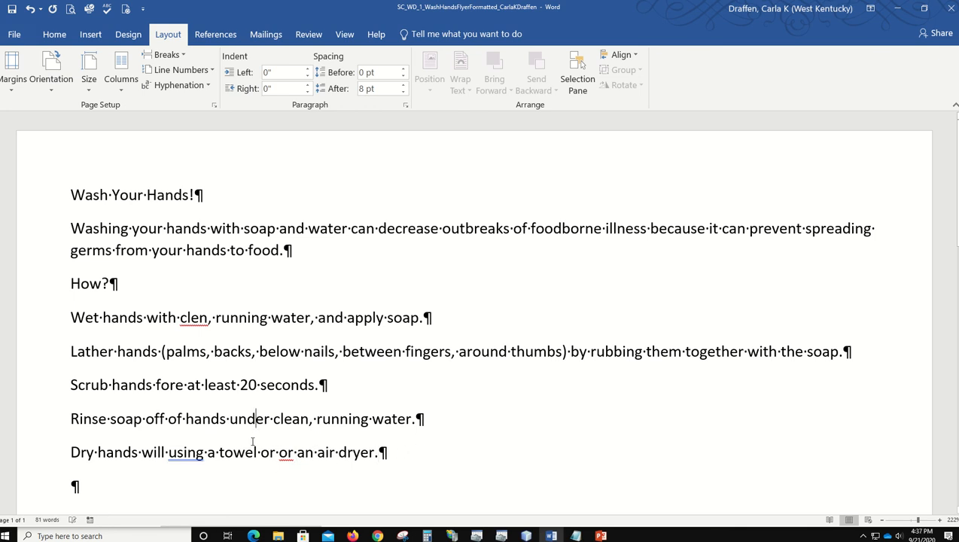
{"action": "left_click", "coordinate": [414, 444]}
Replace the misspelled "clen" with the suggestion "clean" and delete the repeated "or" in the line about drying hands
{"action": "right_click", "coordinate": [193, 319]}
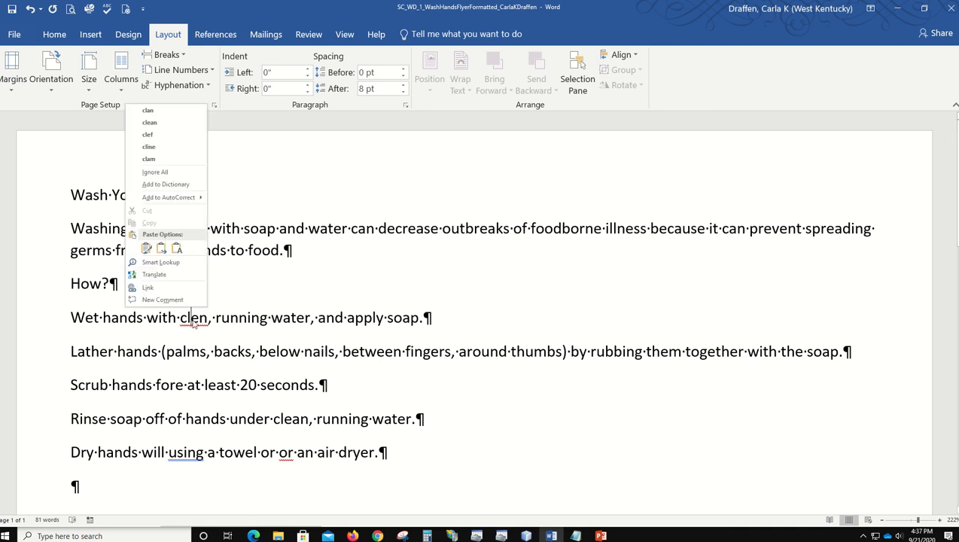
{"action": "left_click", "coordinate": [172, 123]}
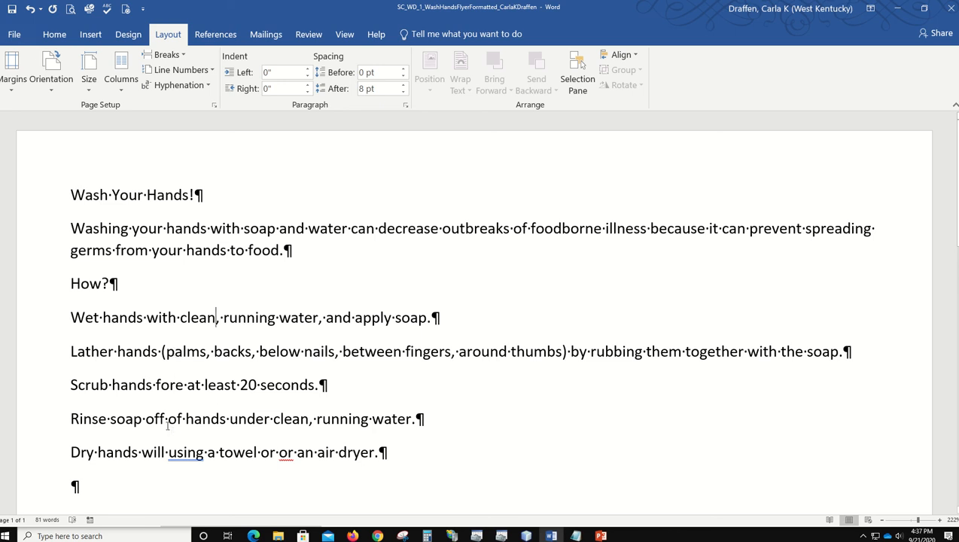
{"action": "left_click_drag", "start_coordinate": [165, 421], "coordinate": [186, 423]}
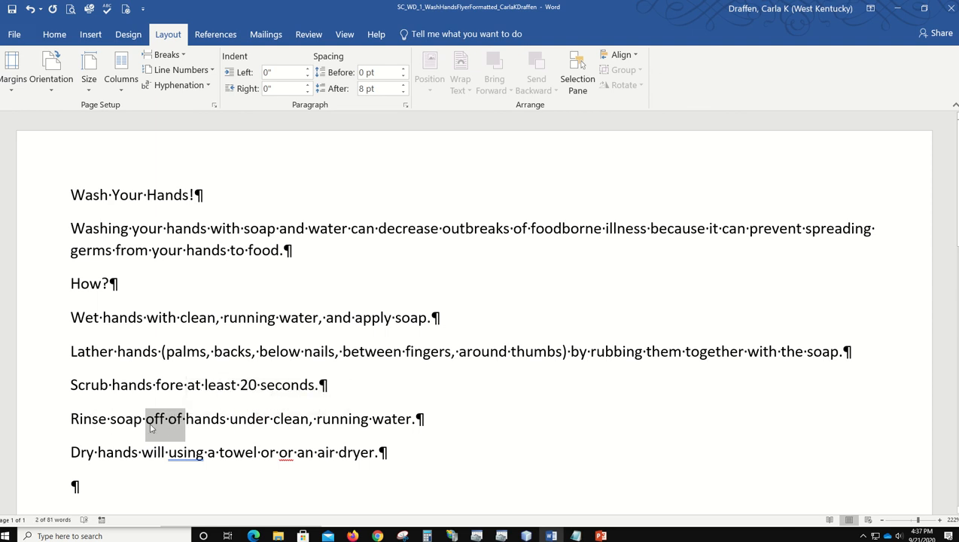
{"action": "left_click", "coordinate": [301, 424]}
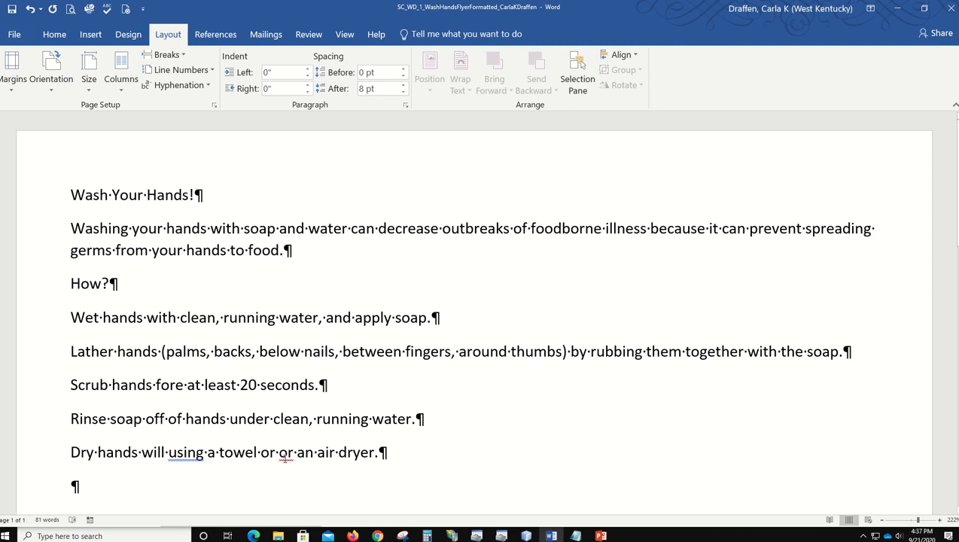
{"action": "right_click", "coordinate": [285, 455]}
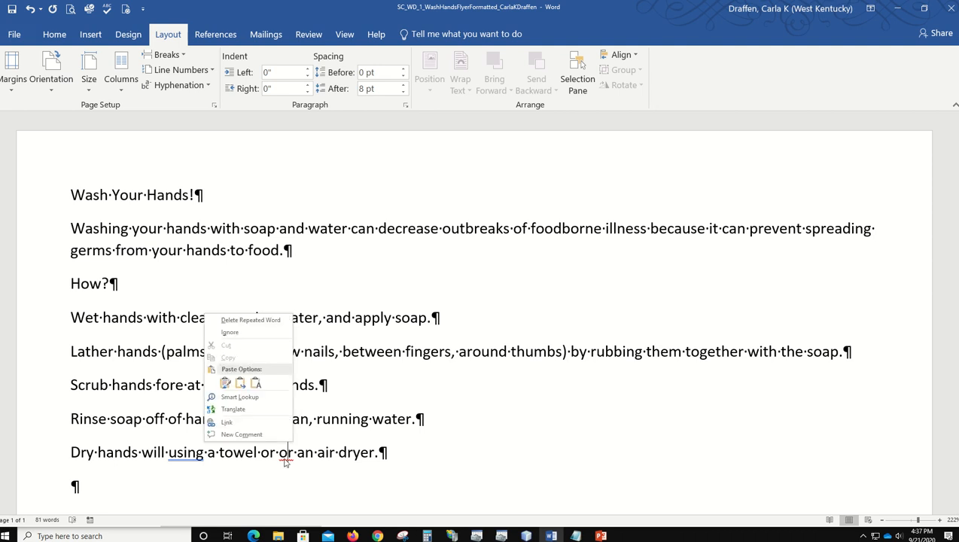
{"action": "left_click", "coordinate": [251, 320]}
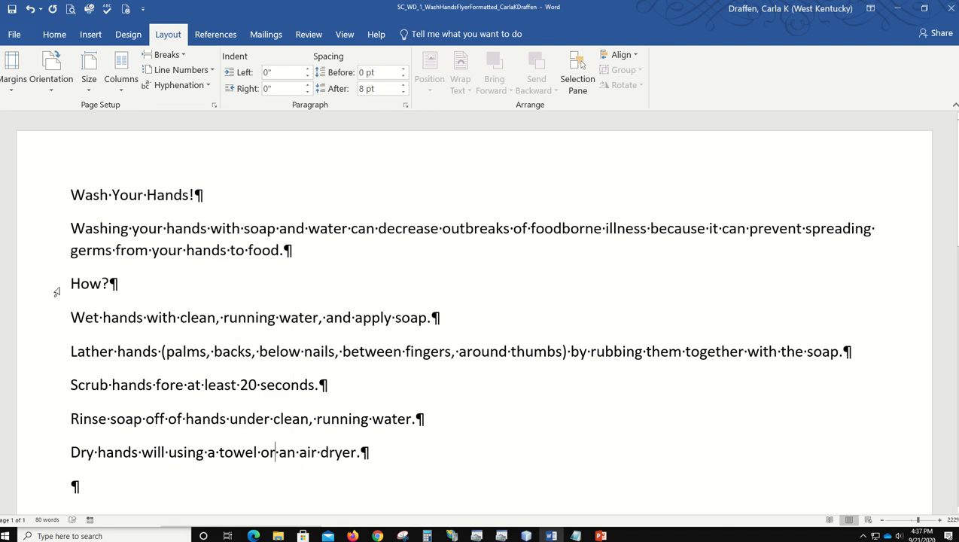
Remove the Spelling & Grammar command from the Quick Access Toolbar and add it back
{"action": "left_click", "coordinate": [72, 316]}
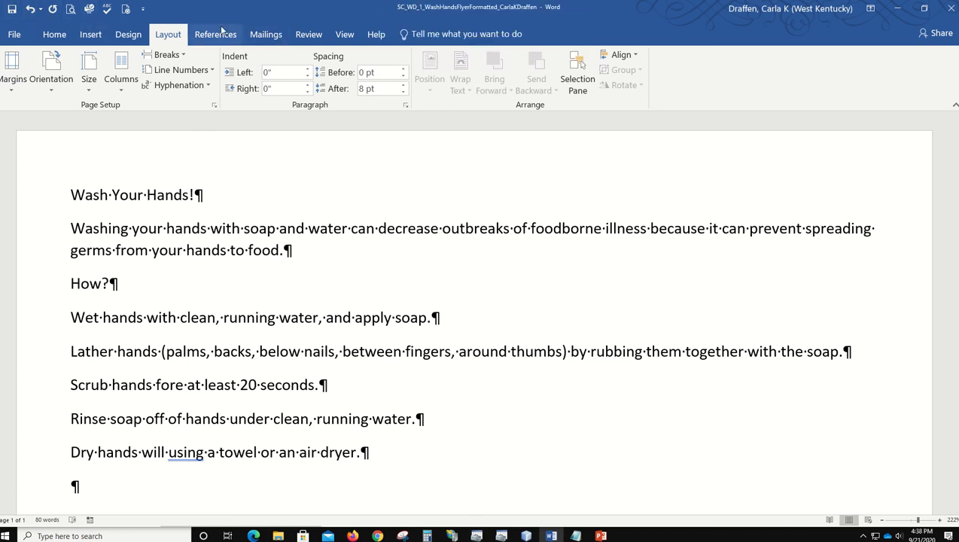
{"action": "left_click", "coordinate": [310, 35]}
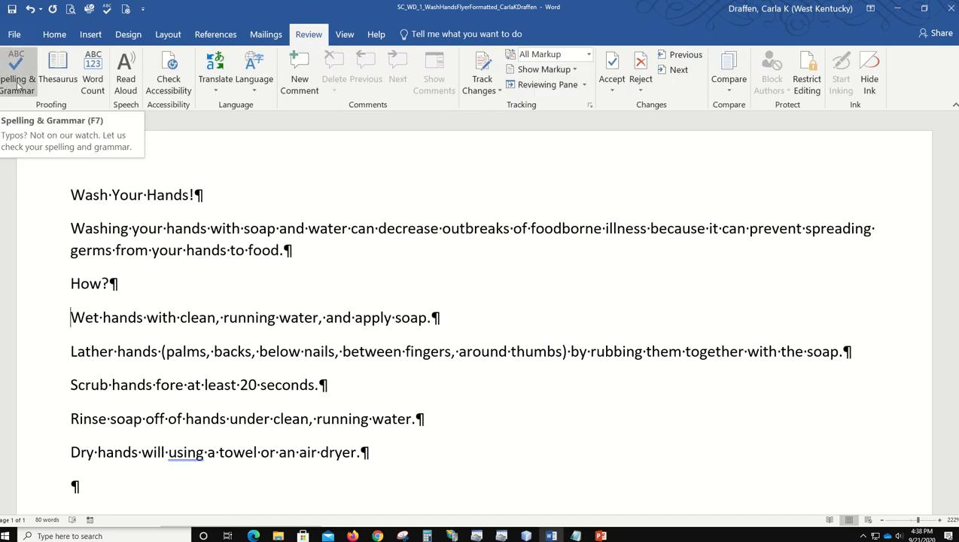
{"action": "left_click", "coordinate": [144, 10]}
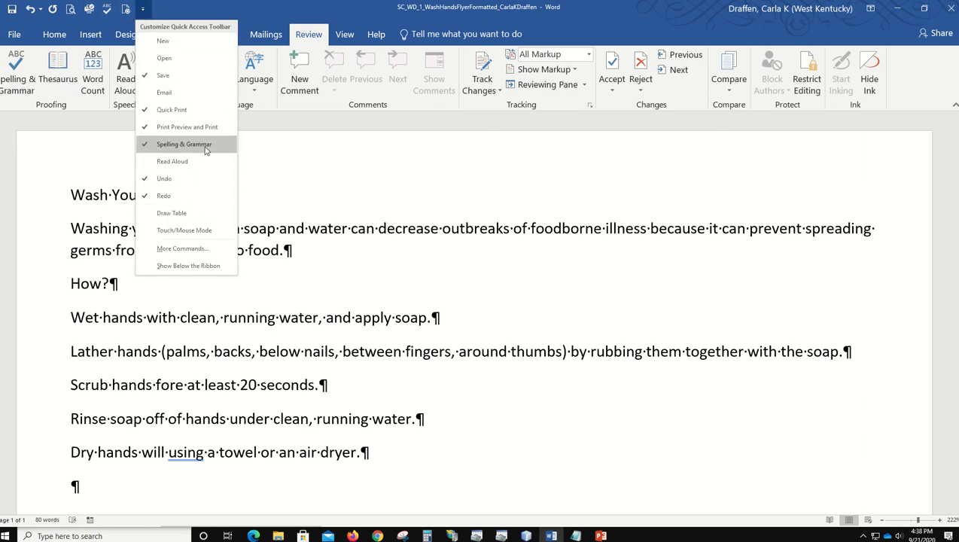
{"action": "left_click", "coordinate": [203, 145]}
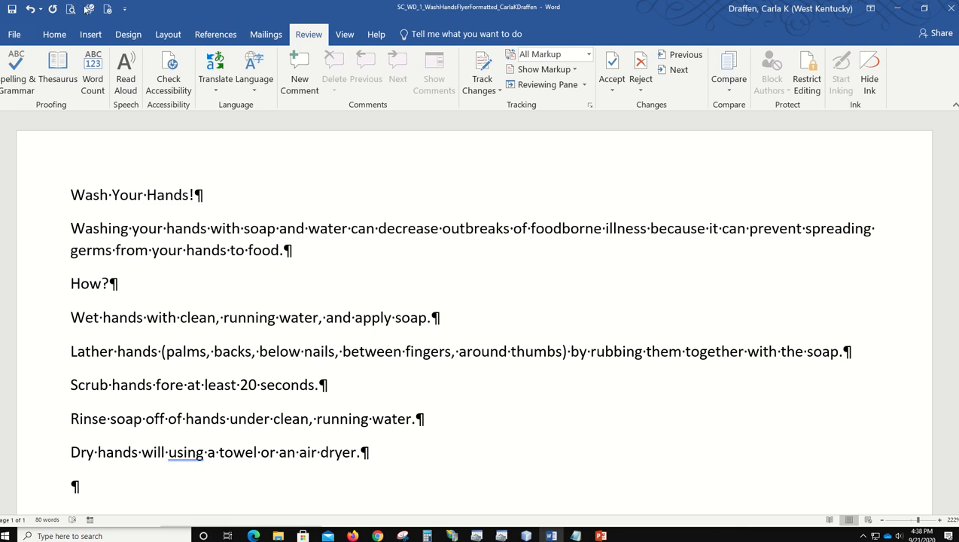
{"action": "left_click", "coordinate": [127, 11]}
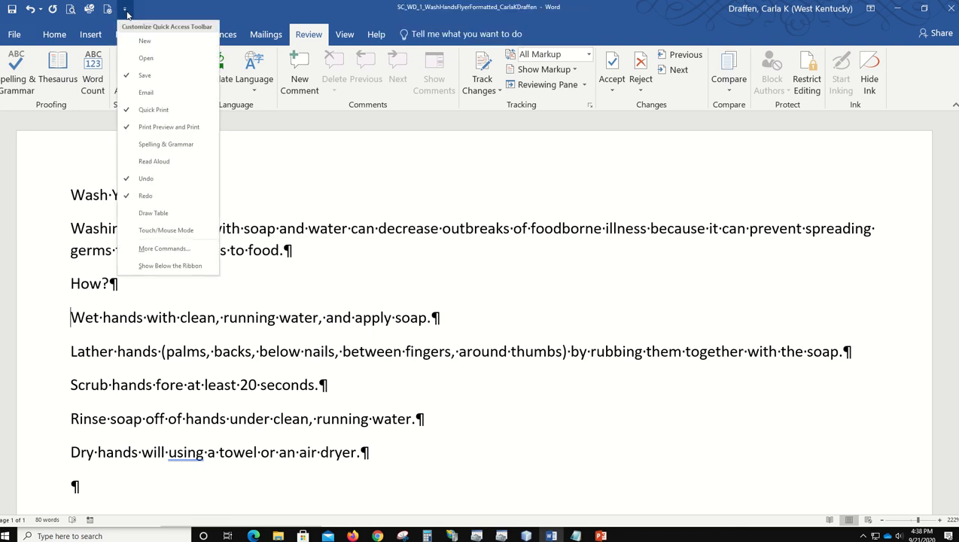
{"action": "left_click", "coordinate": [167, 145]}
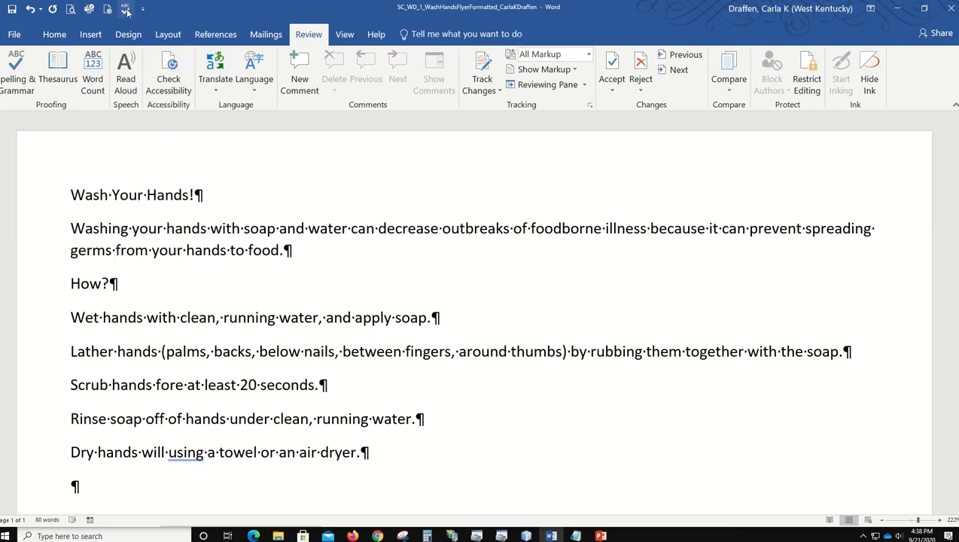
{"action": "left_click", "coordinate": [143, 9]}
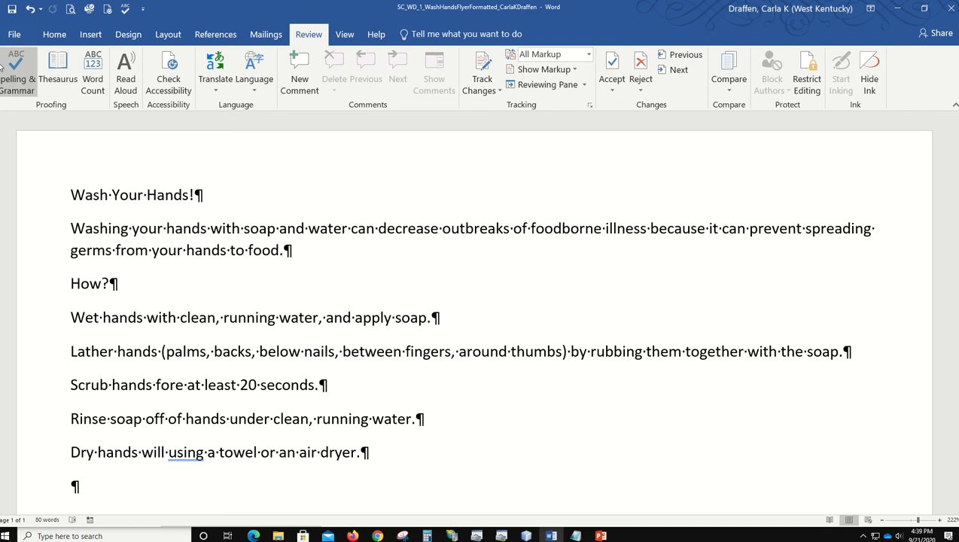
Run the Spelling & Grammar check, correct "will" to "well" in the flagged sentence, and resume the check
{"action": "left_click", "coordinate": [125, 10]}
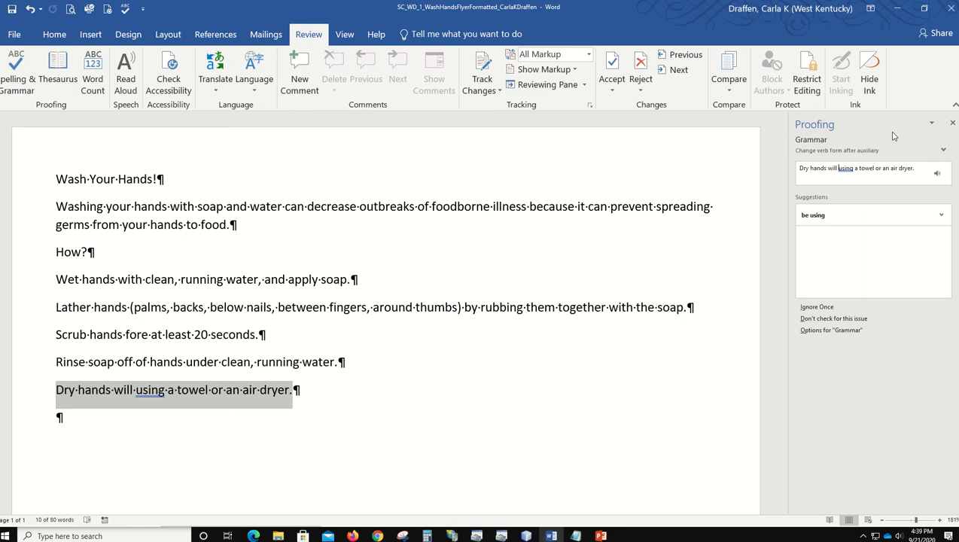
{"action": "left_click", "coordinate": [151, 393]}
{"action": "left_click", "coordinate": [123, 392]}
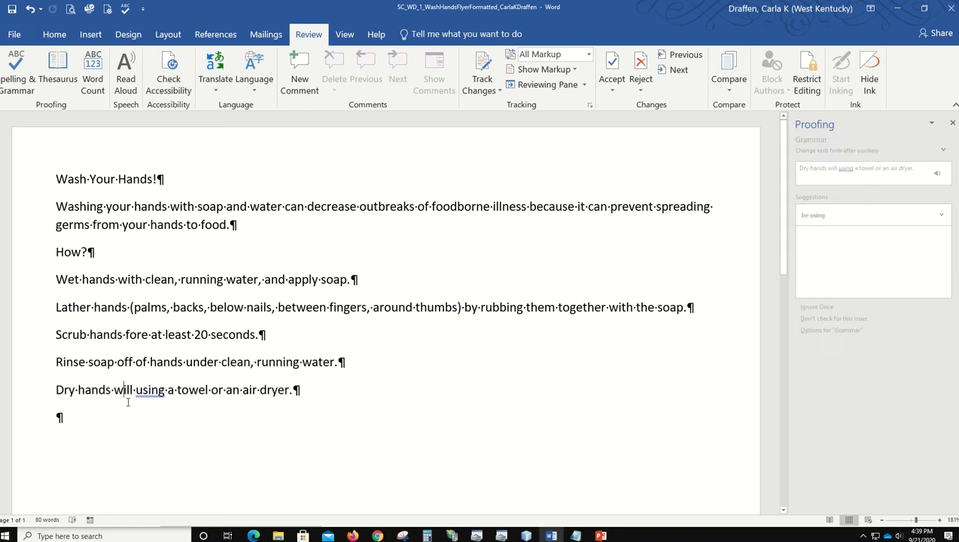
{"action": "key", "text": "Delete"}
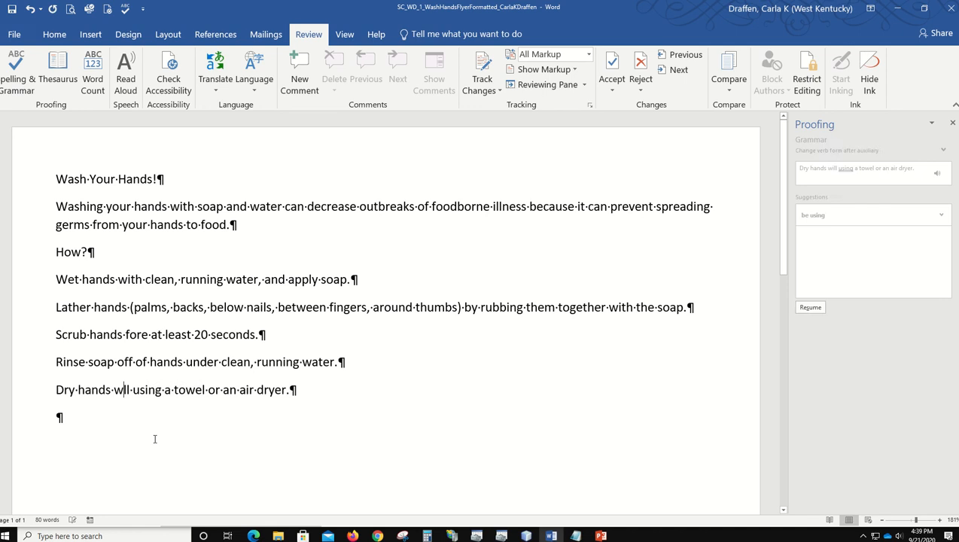
{"action": "key", "text": "BackSpace"}
{"action": "type", "text": "el"}
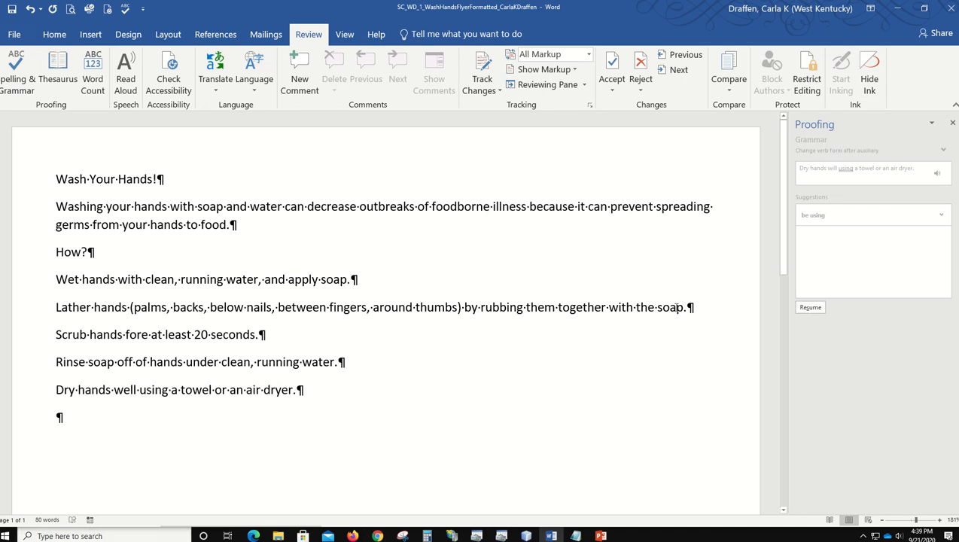
{"action": "left_click", "coordinate": [811, 307]}
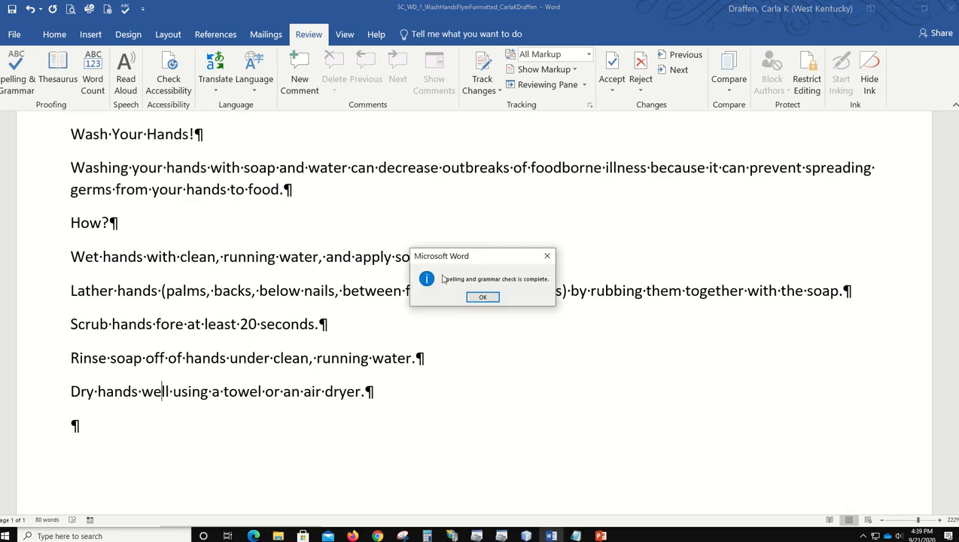
Close the finished spelling check and correct "fore" to "for" in the line about scrubbing hands
{"action": "left_click", "coordinate": [481, 298]}
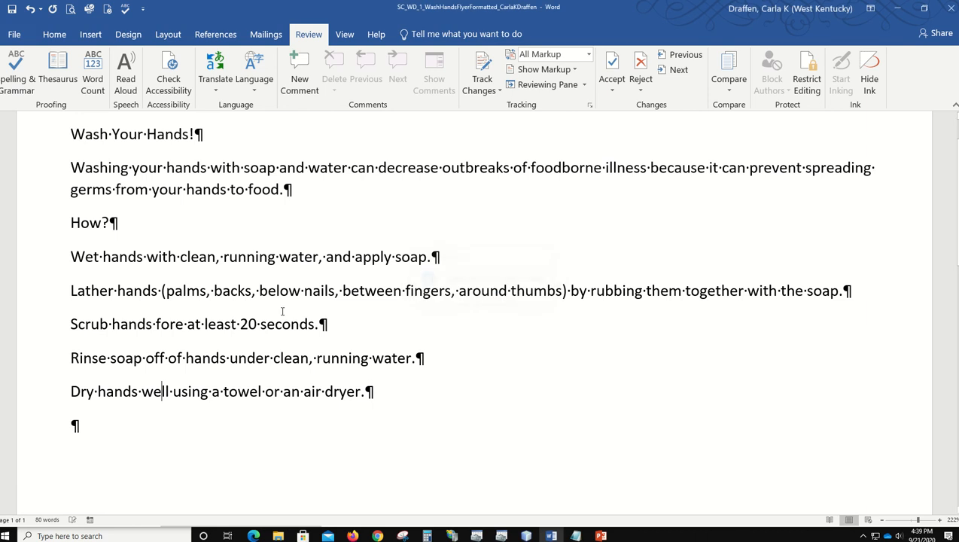
{"action": "left_click_drag", "start_coordinate": [155, 323], "coordinate": [183, 325]}
{"action": "left_click", "coordinate": [160, 323]}
{"action": "left_click", "coordinate": [182, 332]}
{"action": "key", "text": "BackSpace"}
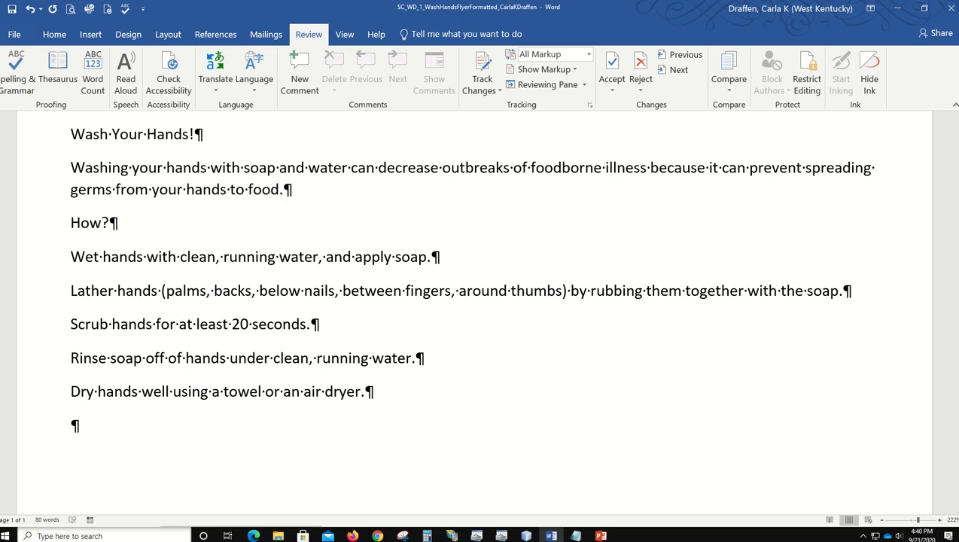
{"action": "key", "text": "Return"}
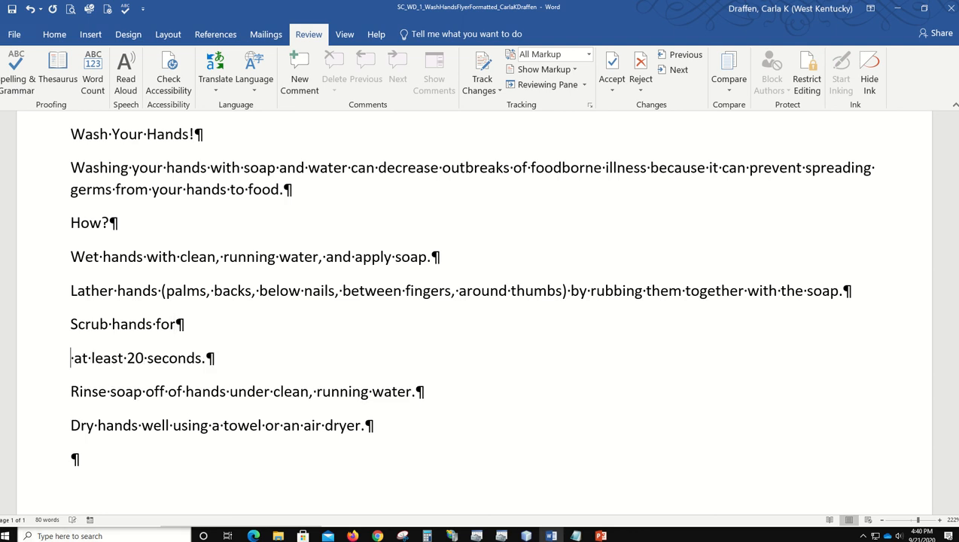
{"action": "key", "text": "BackSpace"}
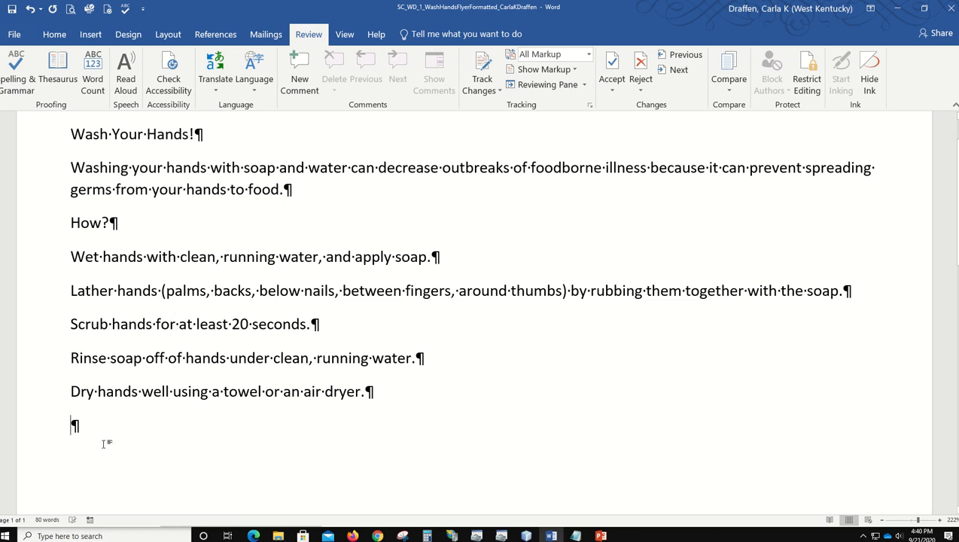
Leave a blank paragraph below the line about drying hands and add the line "When?"
{"action": "key", "text": "Return"}
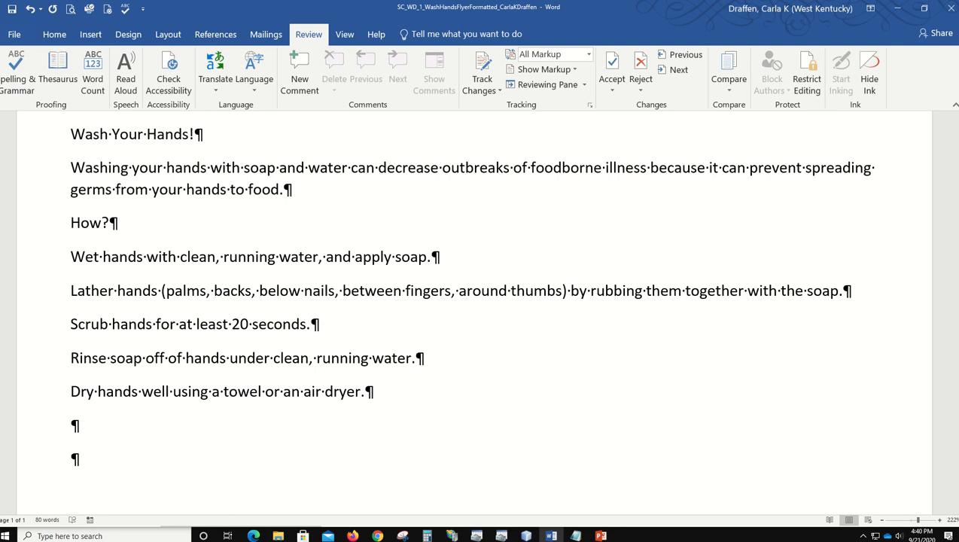
{"action": "type", "text": "When?"}
{"action": "key", "text": "Return"}
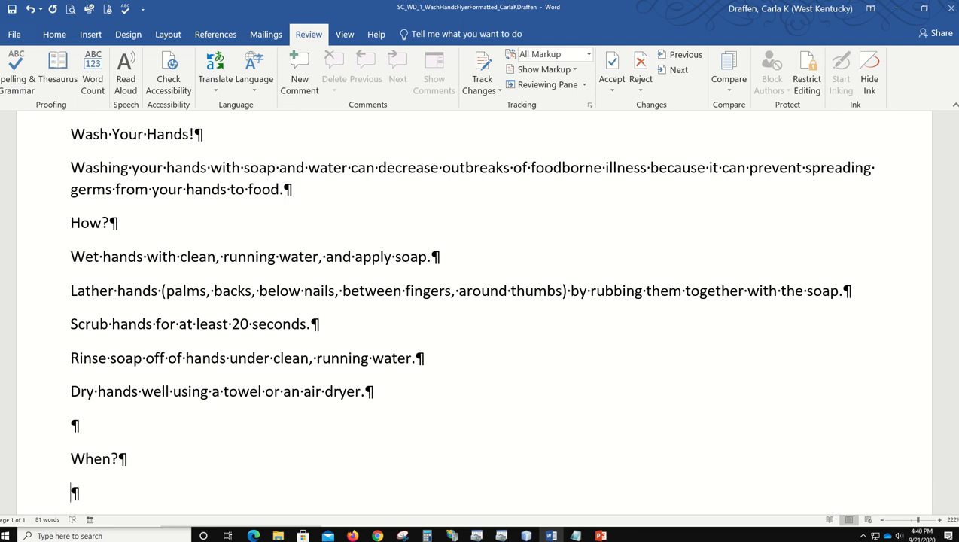
Enter "After eating, coughing, sneezing, or using a tissue" as the first line under "When?"
{"action": "type", "text": "After eat"}
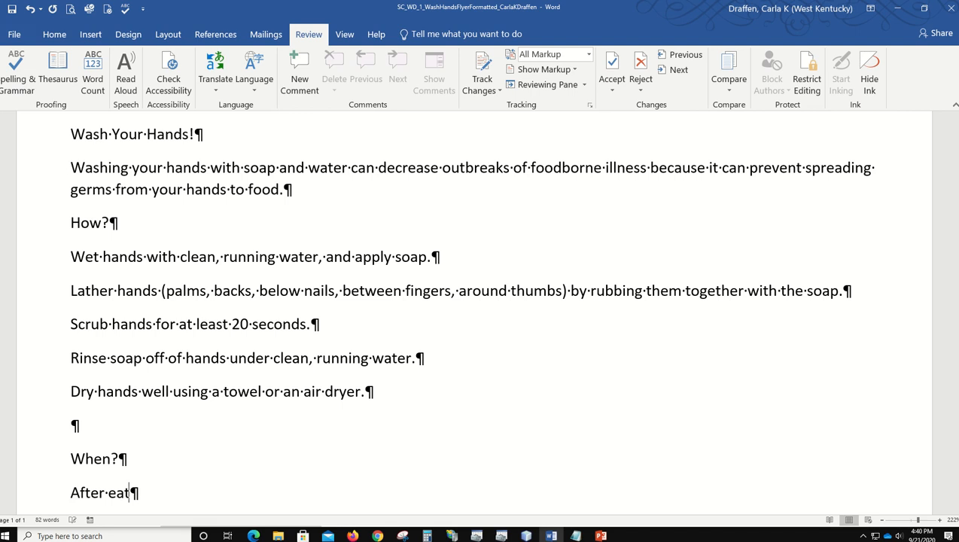
{"action": "type", "text": "ing, coughing, a"}
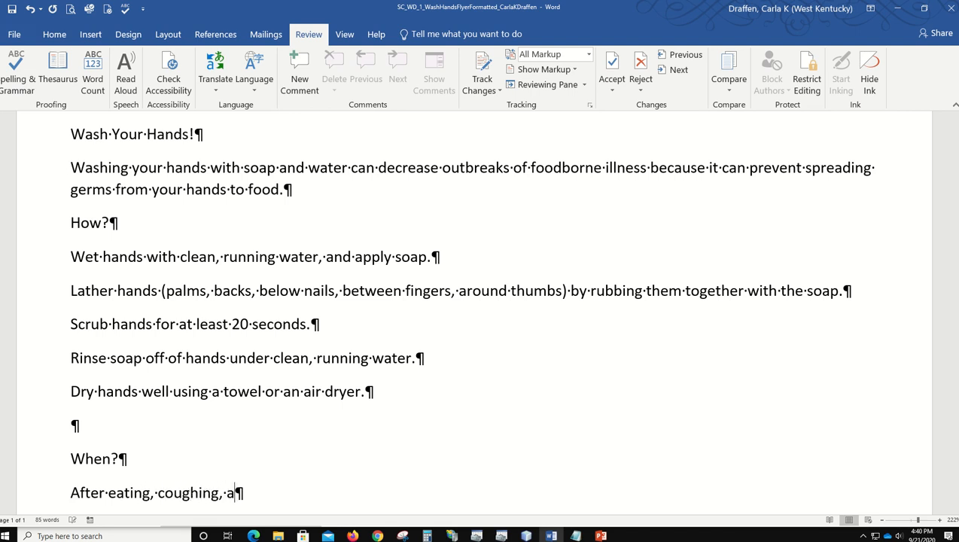
{"action": "key", "text": "BackSpace"}
{"action": "type", "text": "sneezing, or usi"}
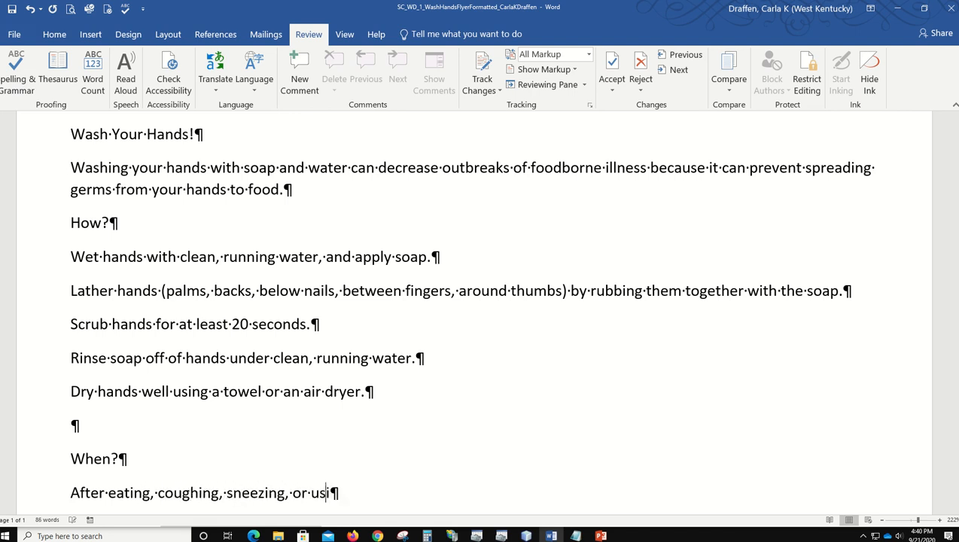
{"action": "type", "text": "ng a tissue"}
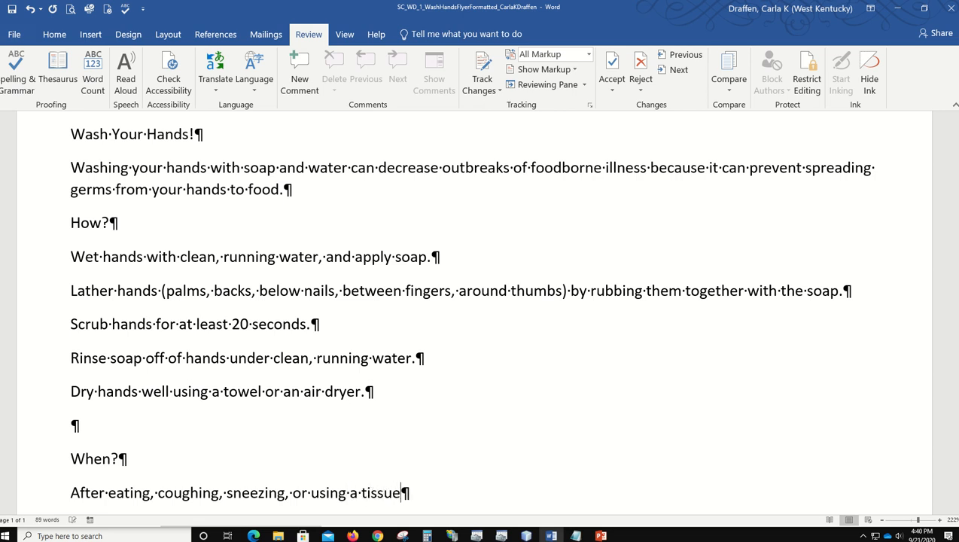
{"action": "key", "text": "Return"}
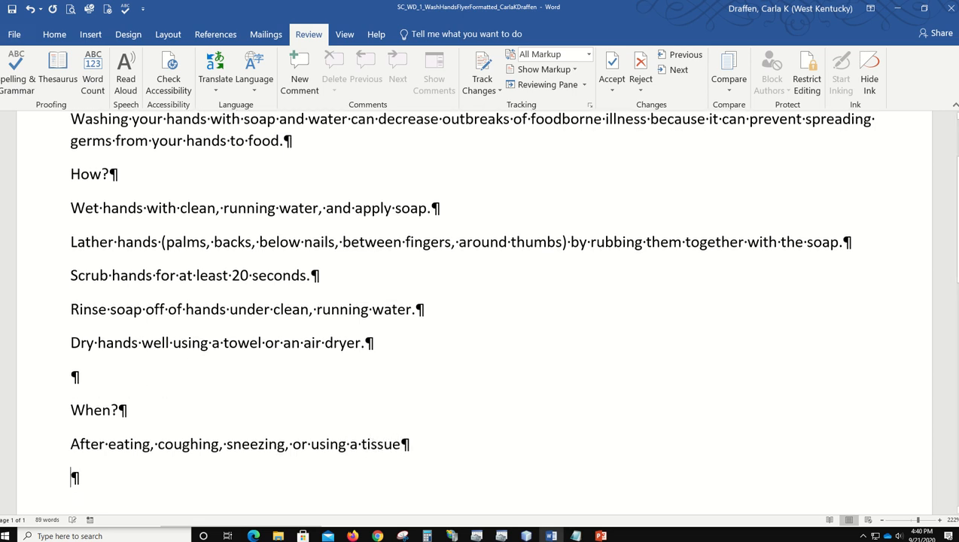
Add the line "Before, during, and after preparing food" below the line about using a tissue
{"action": "scroll", "coordinate": [120, 385], "scroll_direction": "down", "scroll_amount": 3}
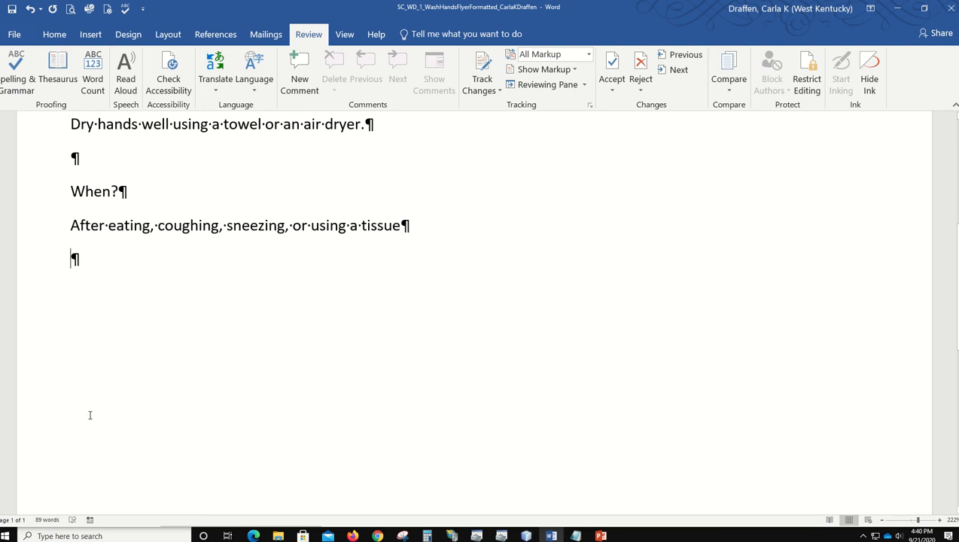
{"action": "type", "text": "Before, duri"}
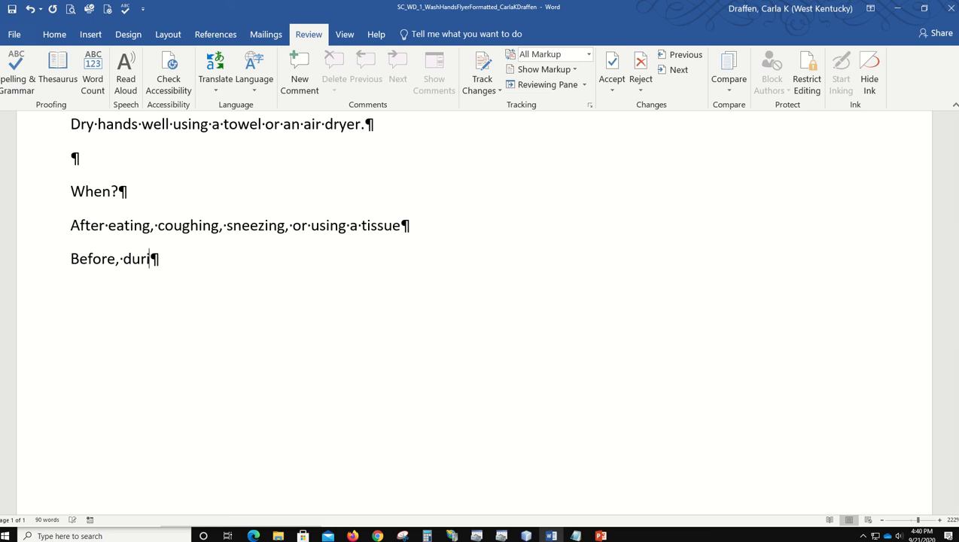
{"action": "type", "text": "ng, and after"}
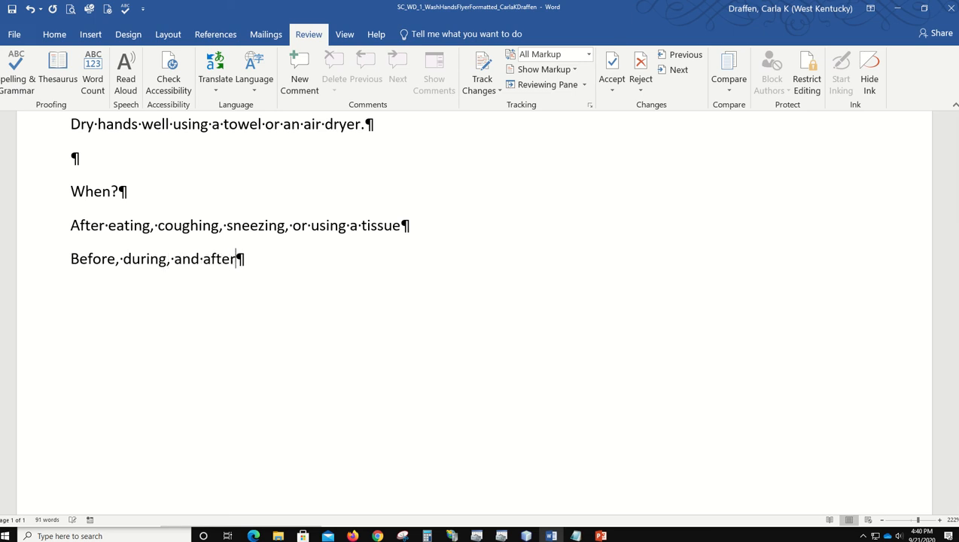
{"action": "type", "text": " prepar"}
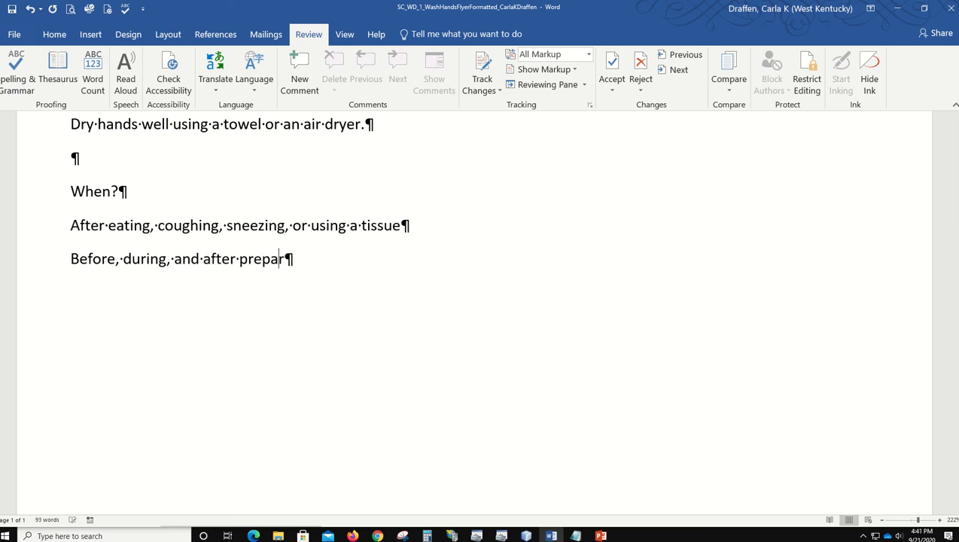
{"action": "type", "text": "ing food"}
{"action": "key", "text": "Return"}
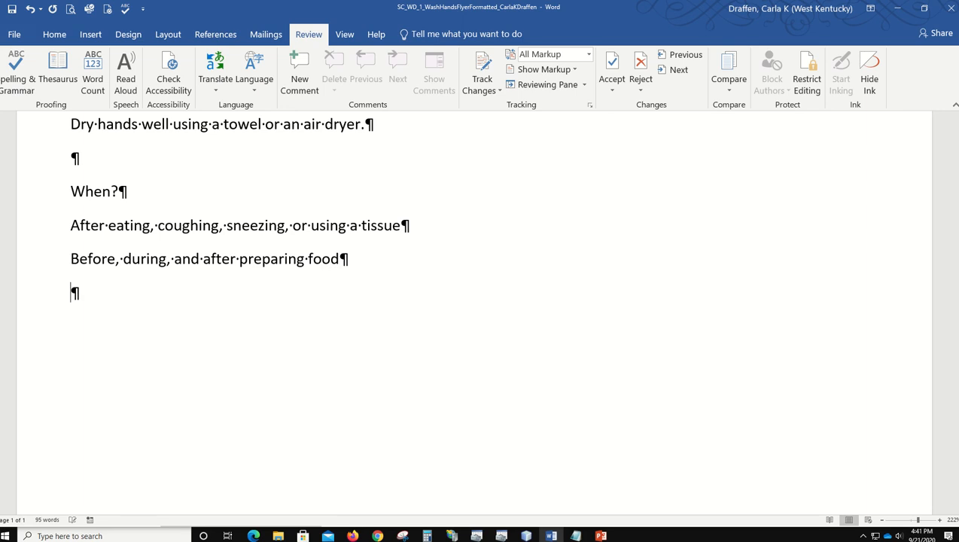
Add the line "After using or assisting someone in the restroom" below the food preparation line
{"action": "type", "text": "After"}
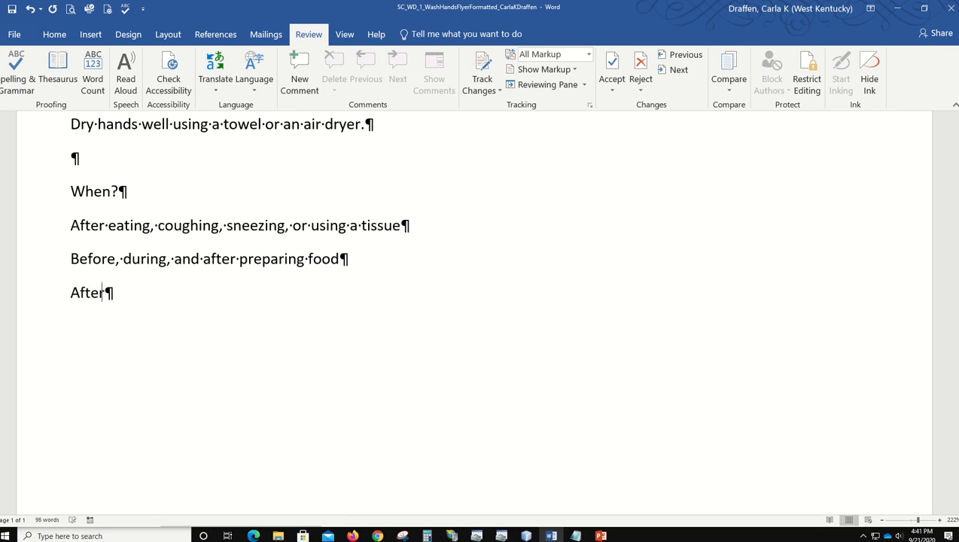
{"action": "type", "text": " using or as"}
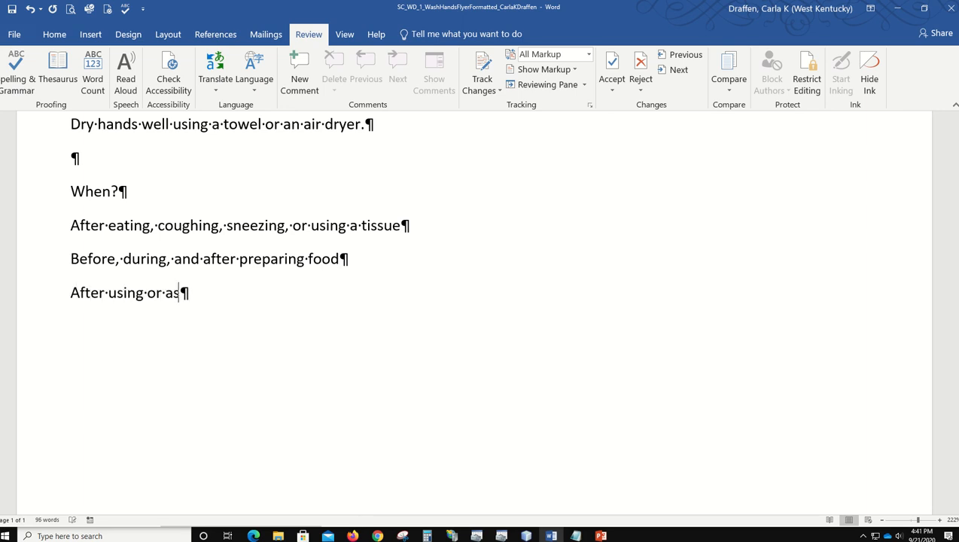
{"action": "type", "text": "sisting someo"}
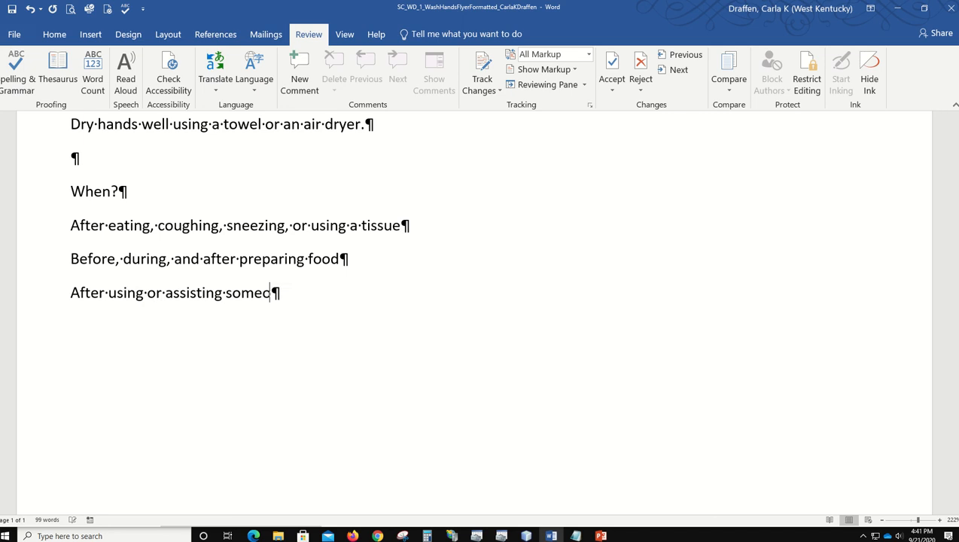
{"action": "type", "text": "ne in the restroom"}
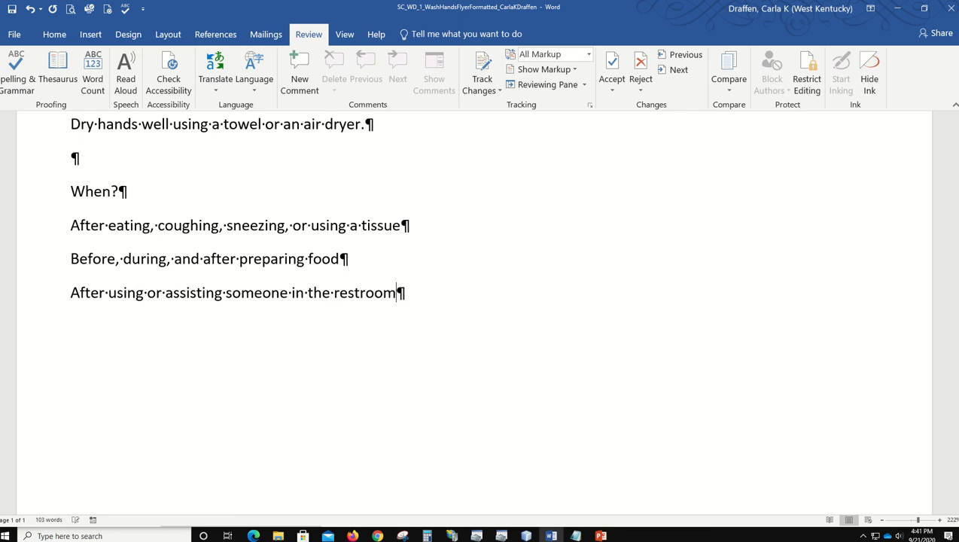
{"action": "key", "text": "Return"}
Add the line "After touching an animal, animal fee, or animal waste" below the restroom line
{"action": "type", "text": "After touching an ani"}
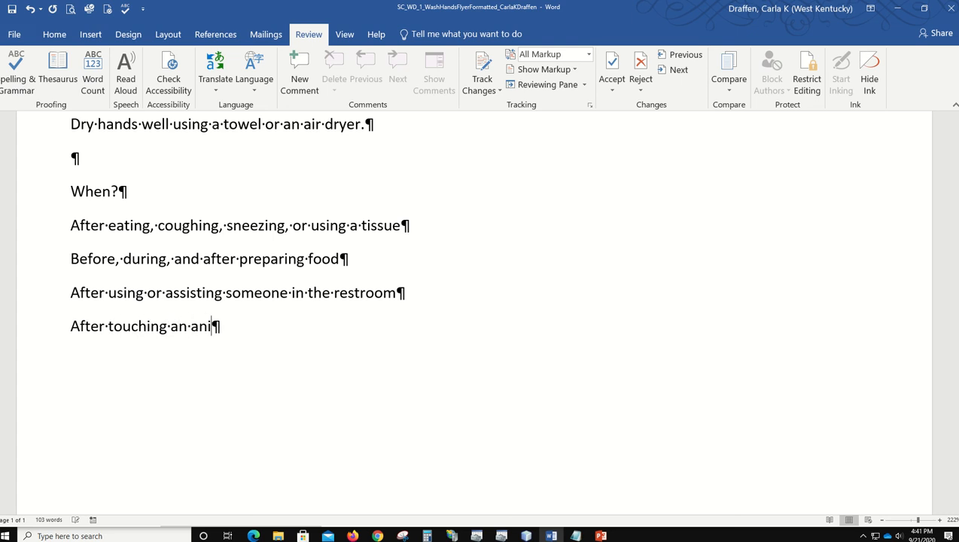
{"action": "type", "text": "mal, animal fee,"}
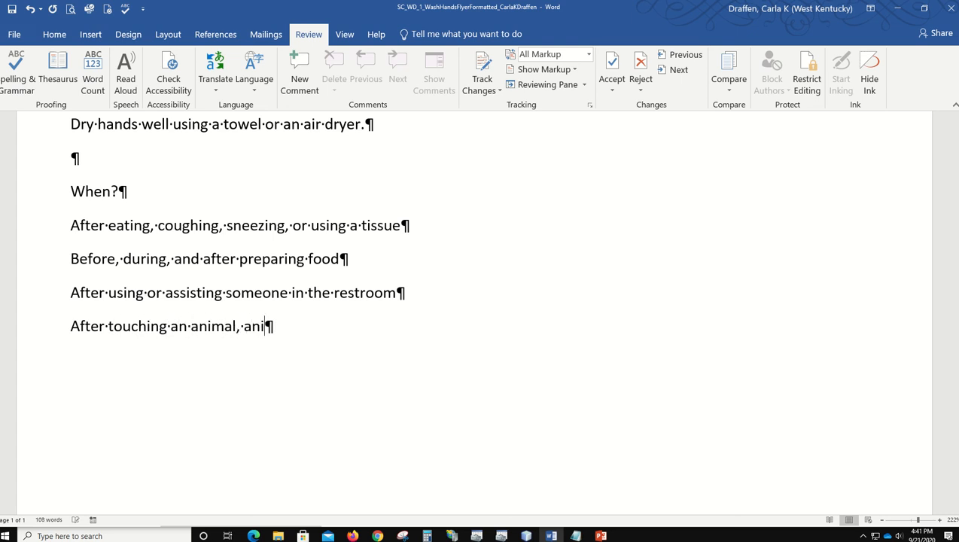
{"action": "type", "text": " or an"}
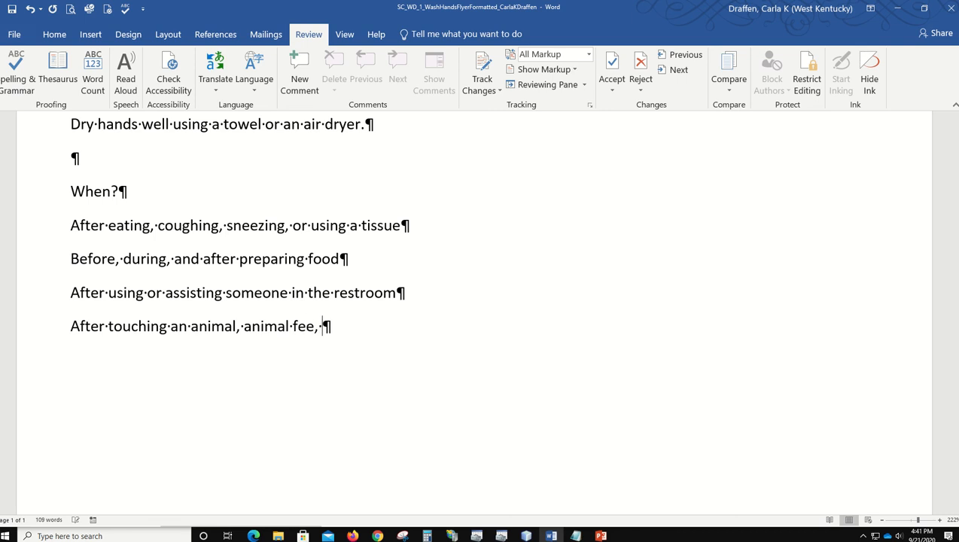
{"action": "type", "text": "i"}
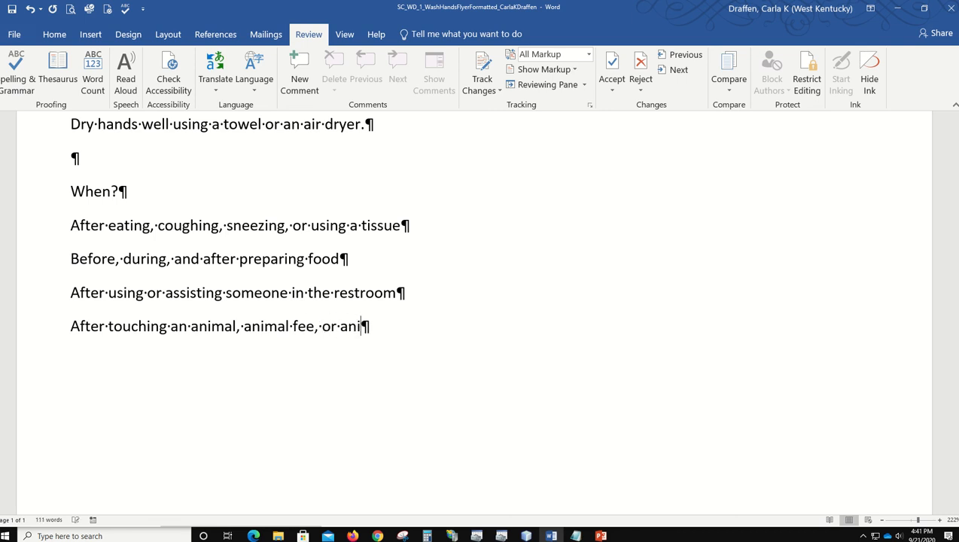
{"action": "type", "text": "mal waste"}
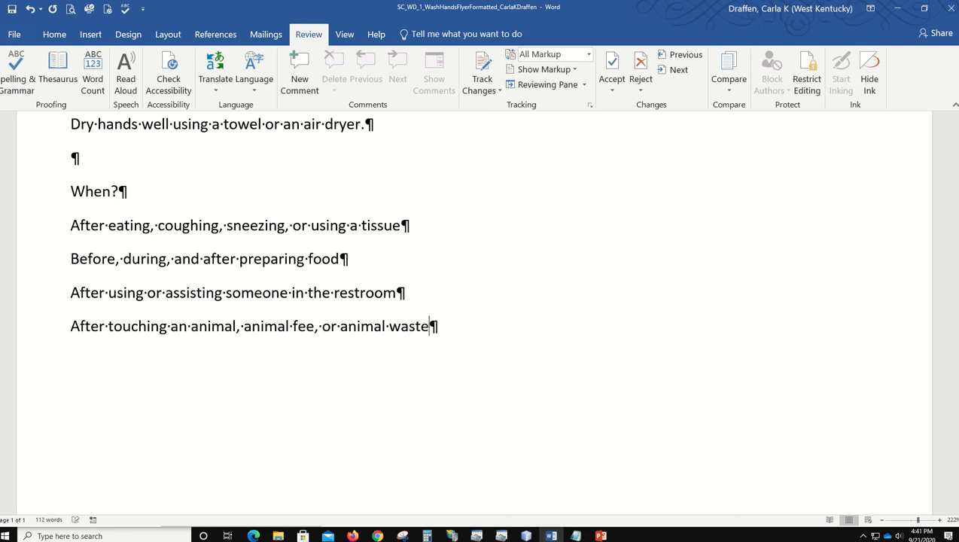
{"action": "key", "text": "Return"}
Add the line "After handling dirty equipment or garbage" below the line about animals
{"action": "type", "text": "After handlin"}
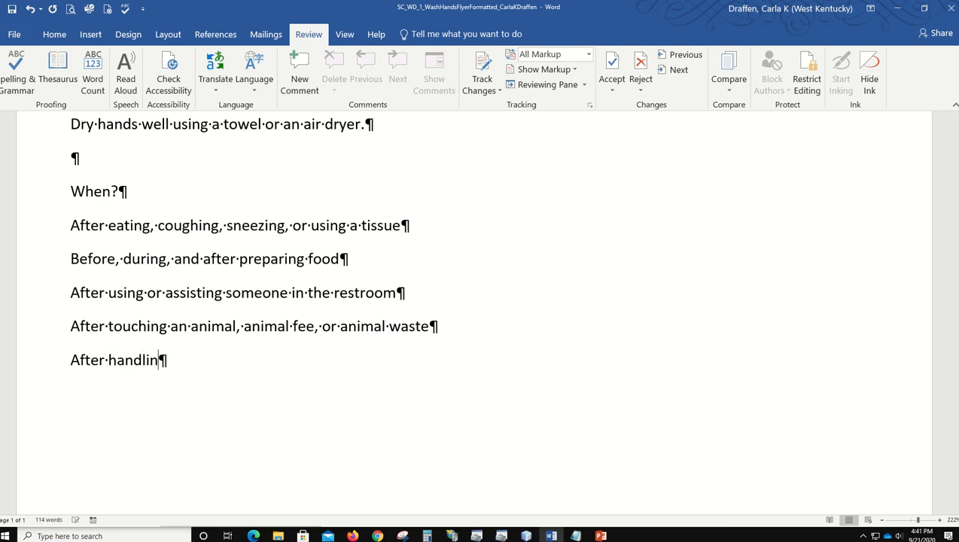
{"action": "type", "text": "g dirty "}
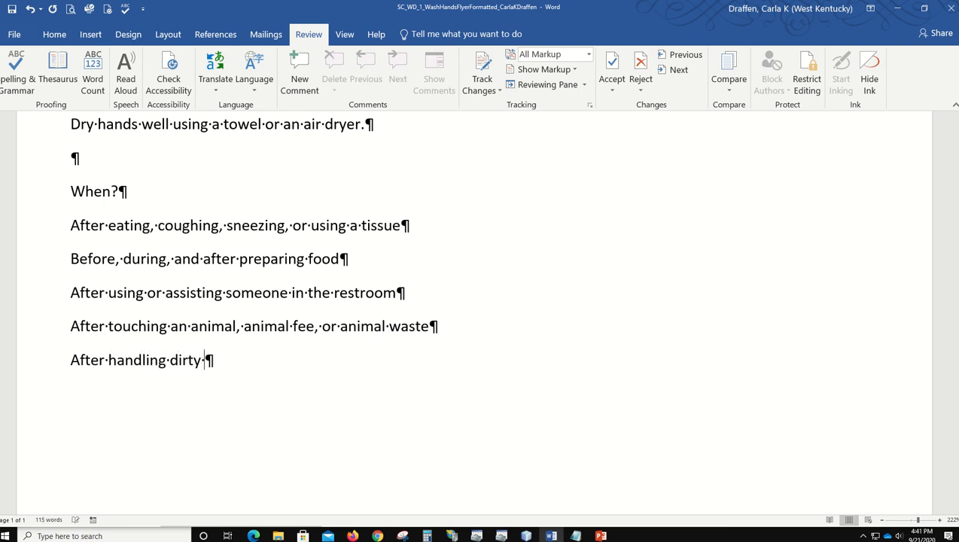
{"action": "type", "text": "equipm"}
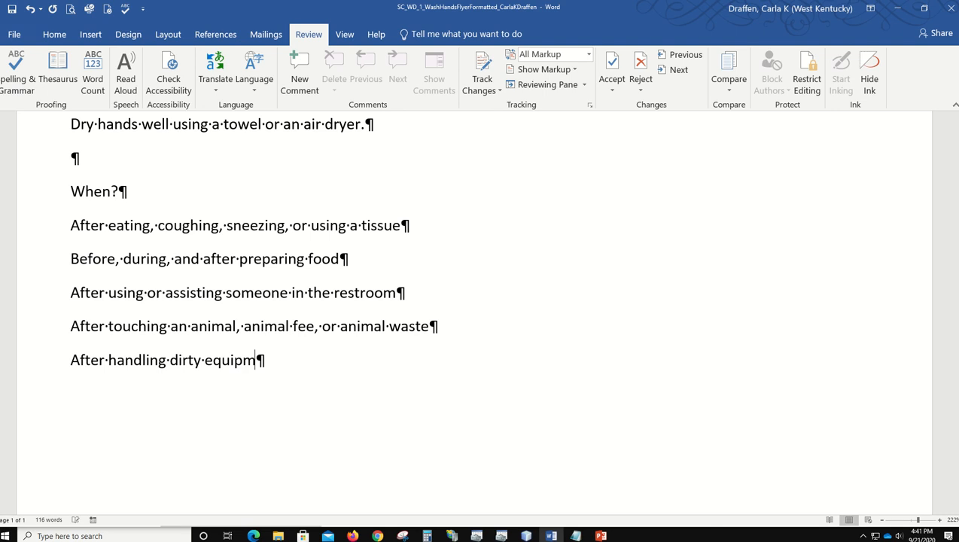
{"action": "type", "text": "ent or "}
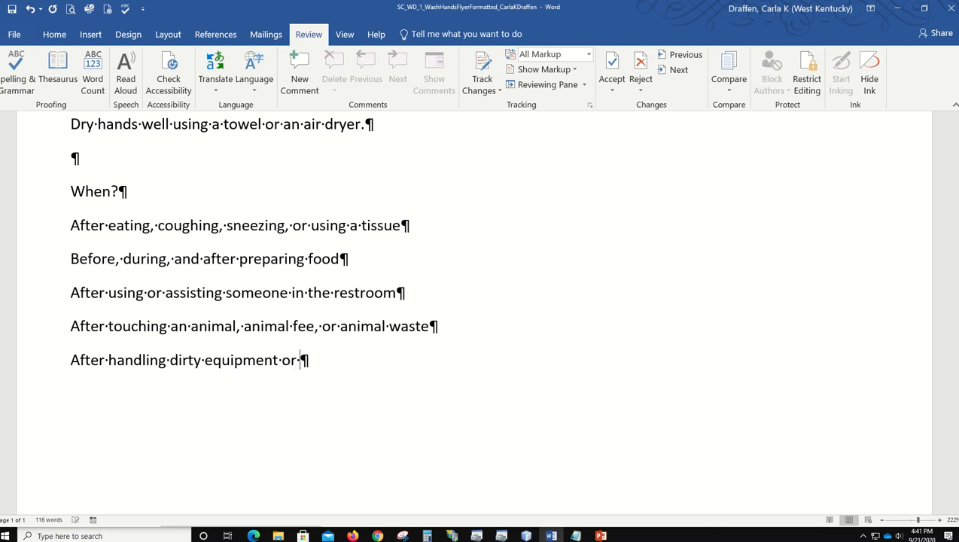
{"action": "type", "text": "garbage"}
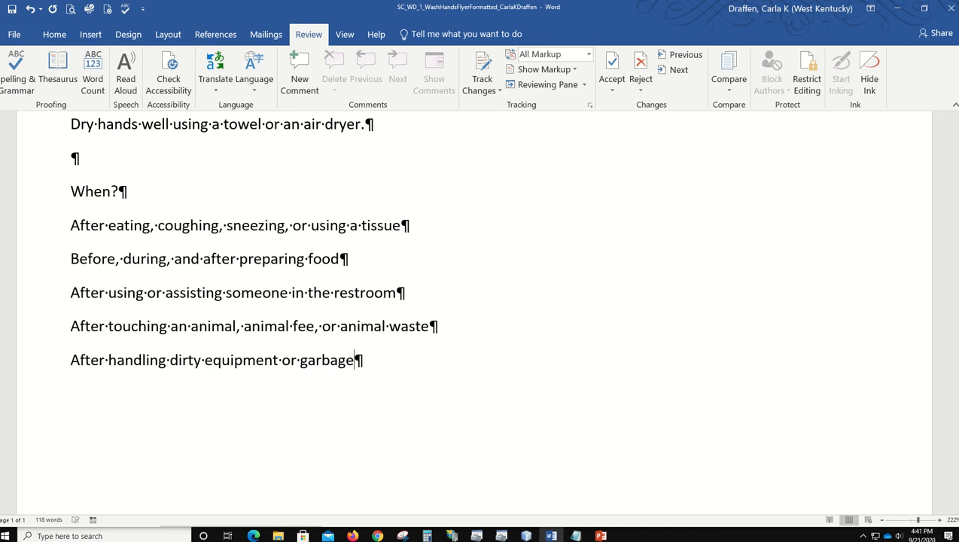
{"action": "key", "text": "Return"}
{"action": "type", "text": "Visit www.foodwo"}
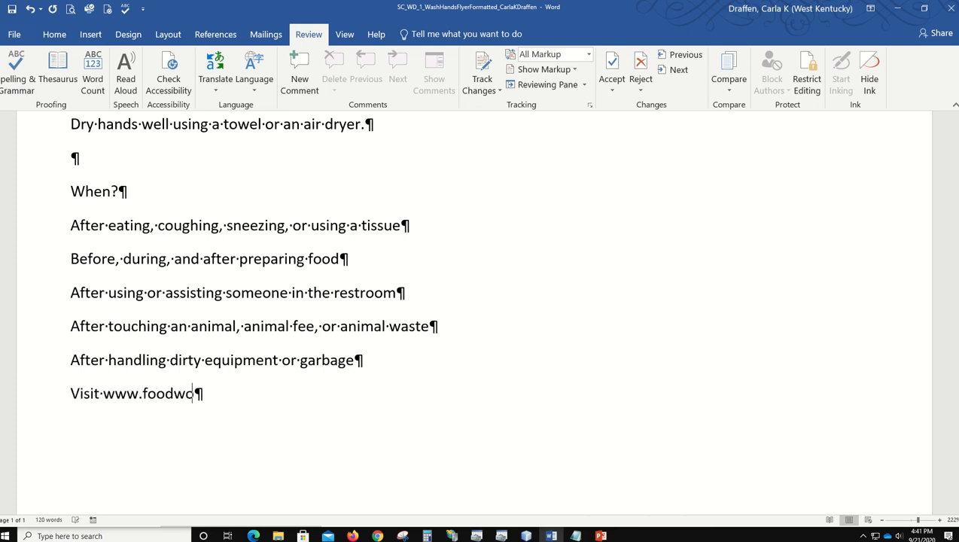
{"action": "type", "text": "rkers.com "}
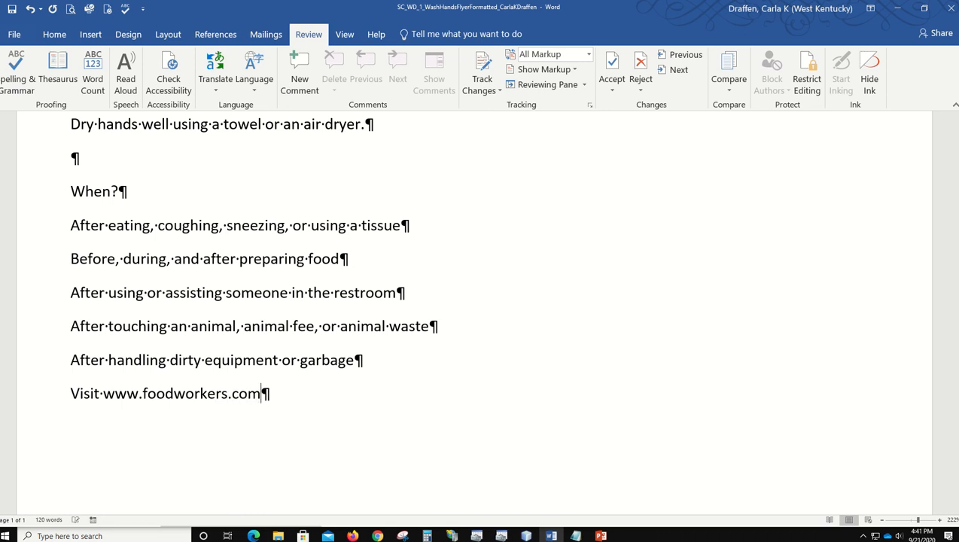
{"action": "type", "text": "for additional"}
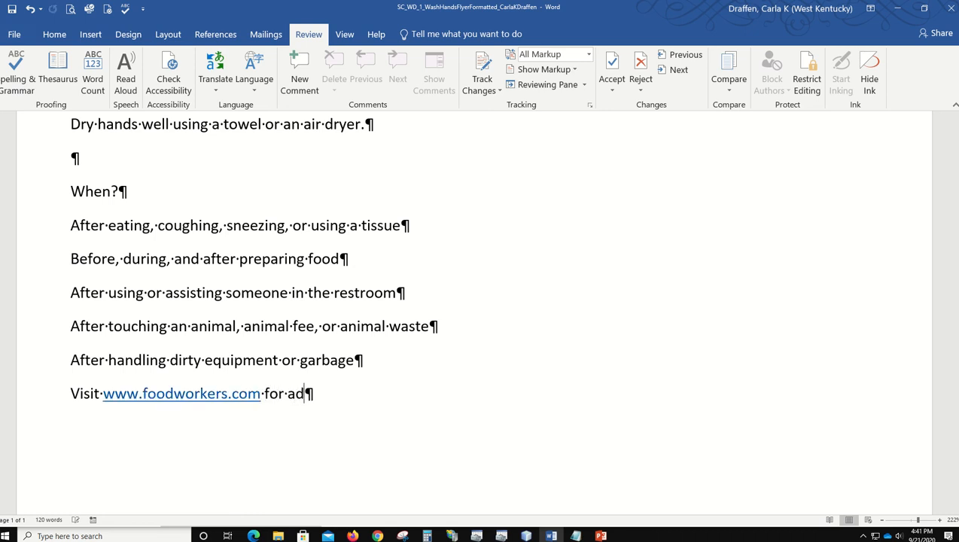
{"action": "type", "text": "dwa"}
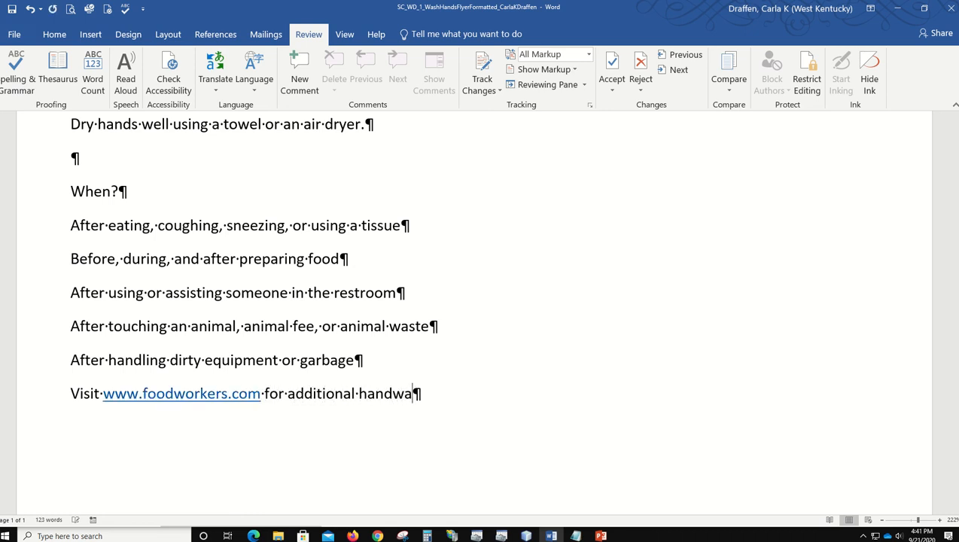
{"action": "type", "text": "shing tips."}
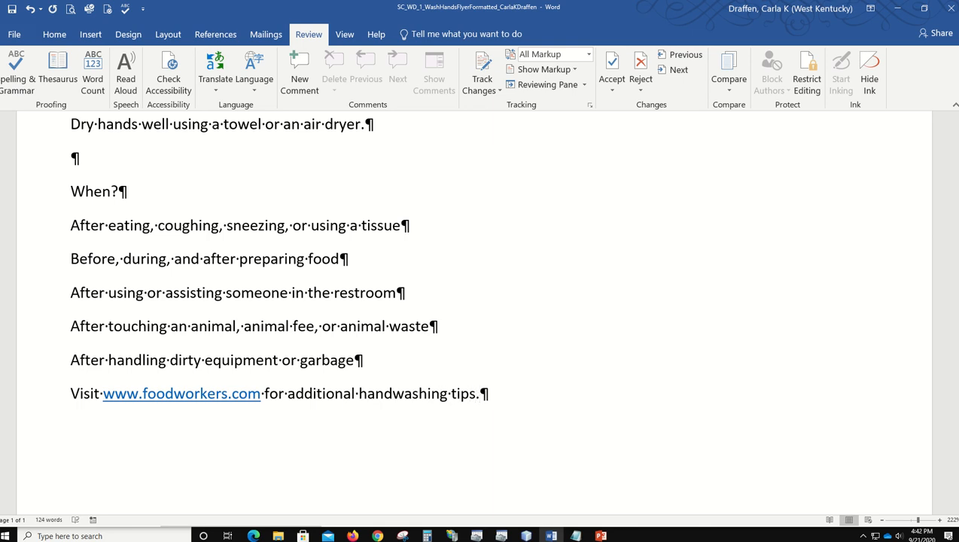
Save the flyer document after completing its body text
{"action": "left_click", "coordinate": [12, 12]}
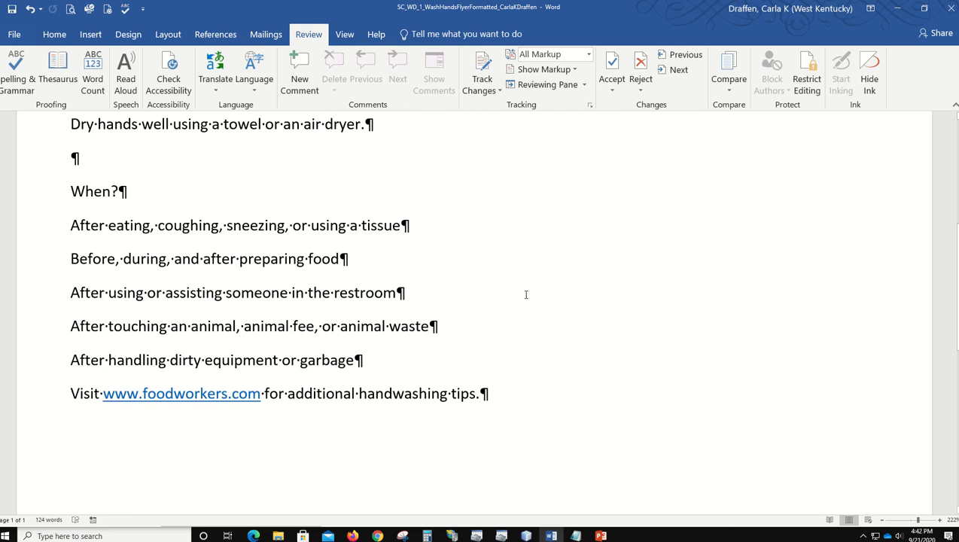
{"action": "scroll", "coordinate": [526, 294], "scroll_direction": "up", "scroll_amount": 3}
{"action": "scroll", "coordinate": [524, 316], "scroll_direction": "down", "scroll_amount": 2}
{"action": "scroll", "coordinate": [524, 316], "scroll_direction": "down", "scroll_amount": 4}
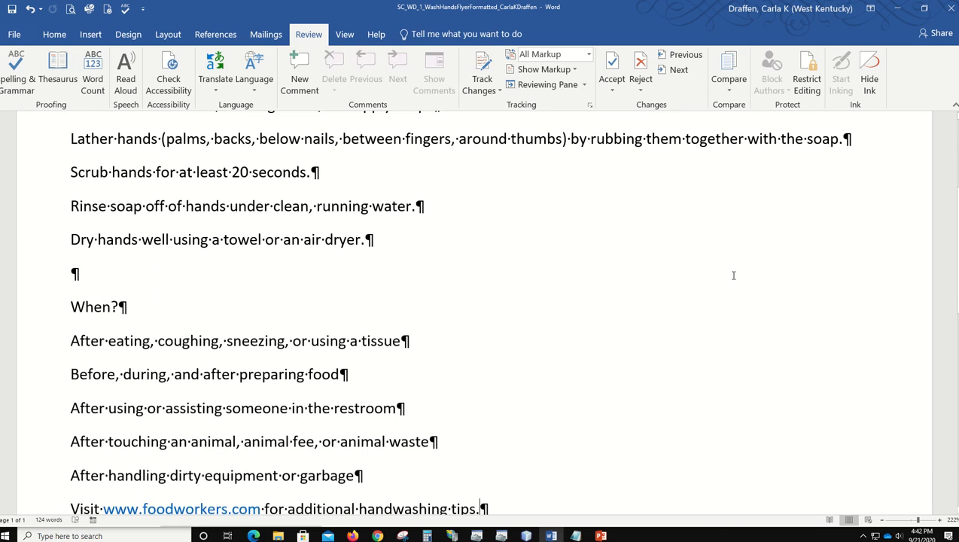
{"action": "scroll", "coordinate": [717, 281], "scroll_direction": "up", "scroll_amount": 6}
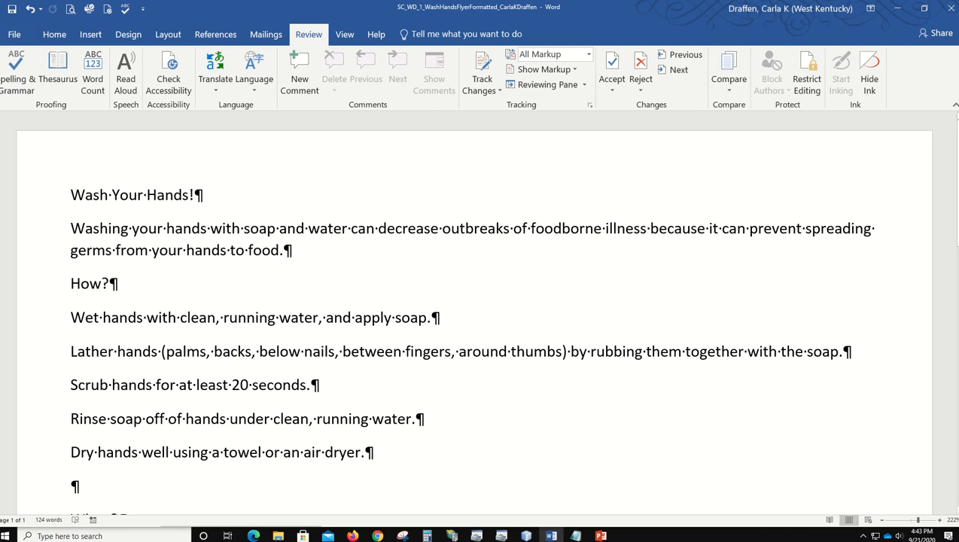
Change the flyer's document theme to Slate
{"action": "left_click", "coordinate": [326, 201]}
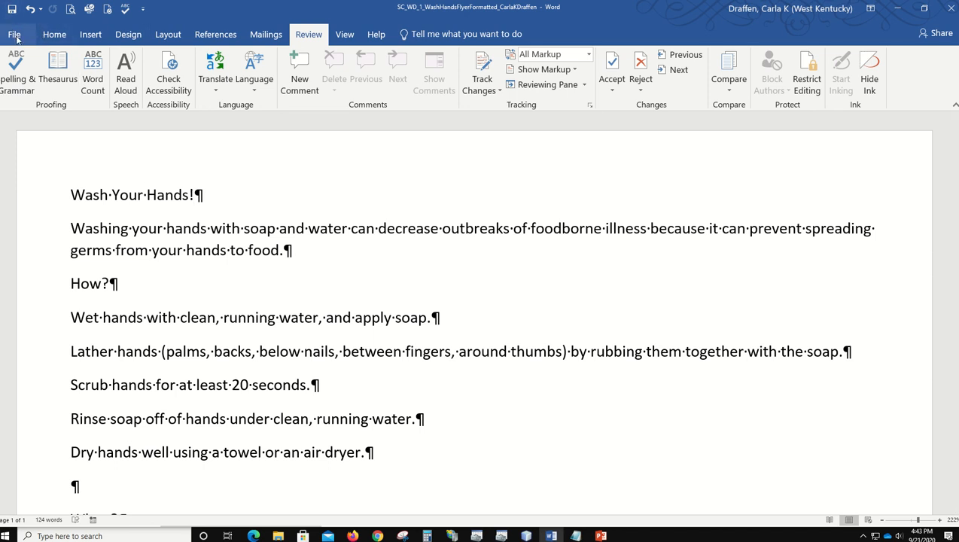
{"action": "left_click", "coordinate": [130, 35]}
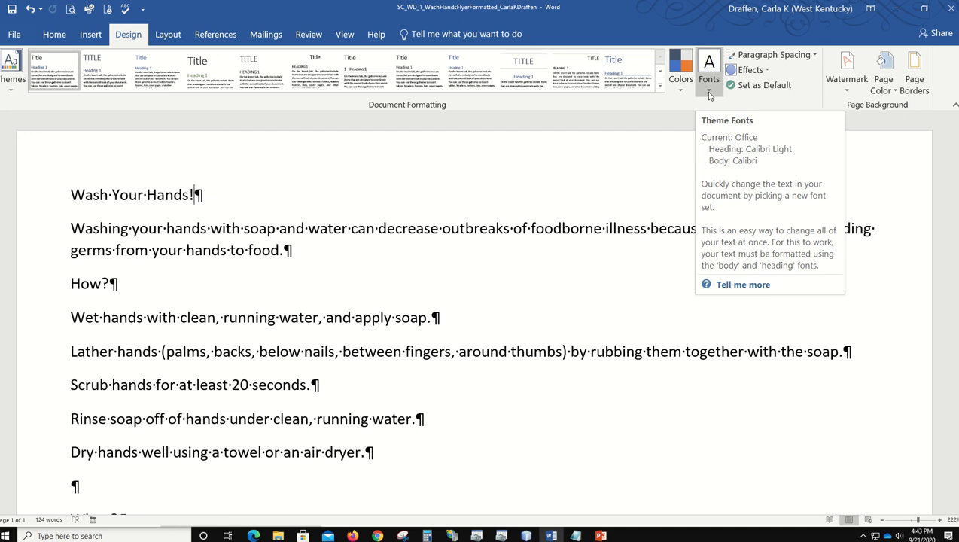
{"action": "left_click", "coordinate": [9, 83]}
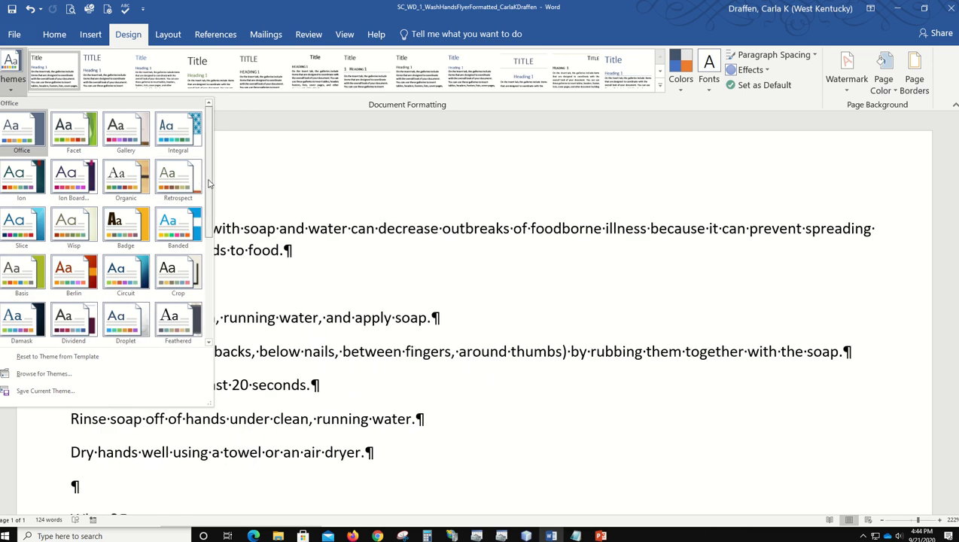
{"action": "left_click_drag", "start_coordinate": [208, 180], "coordinate": [207, 332]}
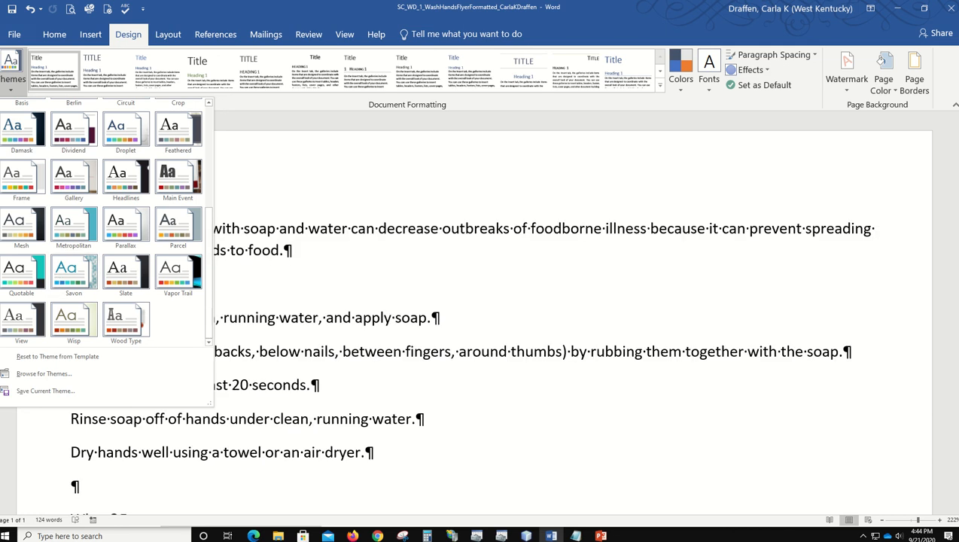
{"action": "left_click", "coordinate": [116, 276]}
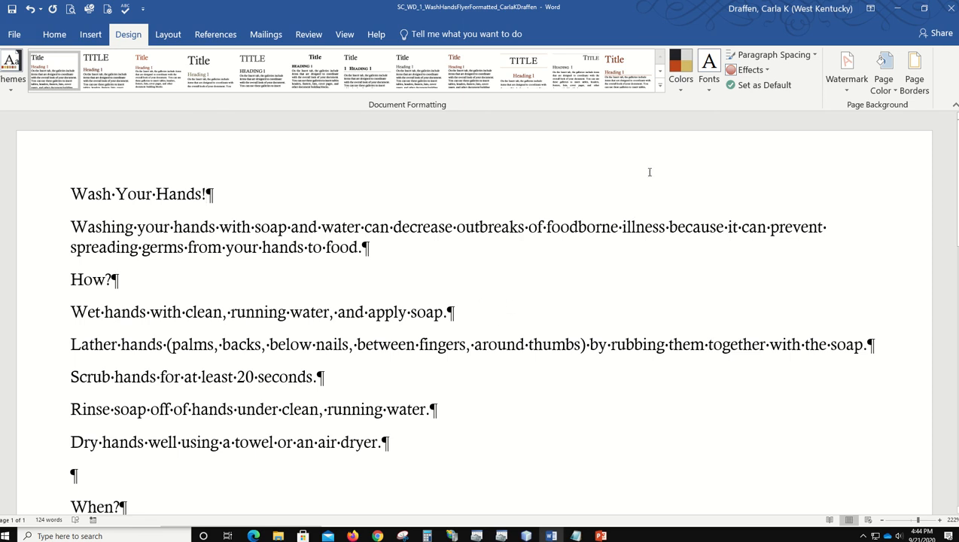
{"action": "left_click", "coordinate": [678, 89]}
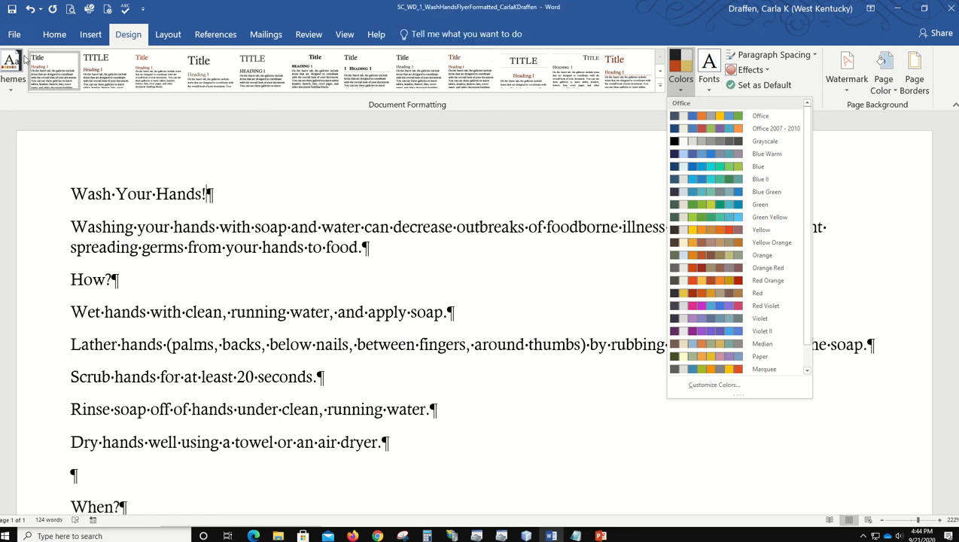
{"action": "left_click", "coordinate": [371, 121]}
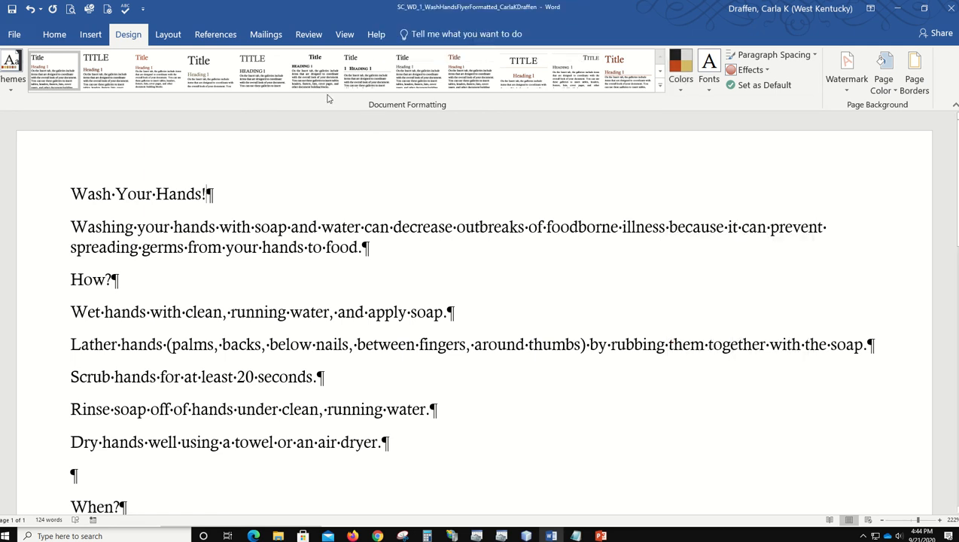
Center the title line "Wash Your Hands!" horizontally
{"action": "left_click", "coordinate": [55, 34]}
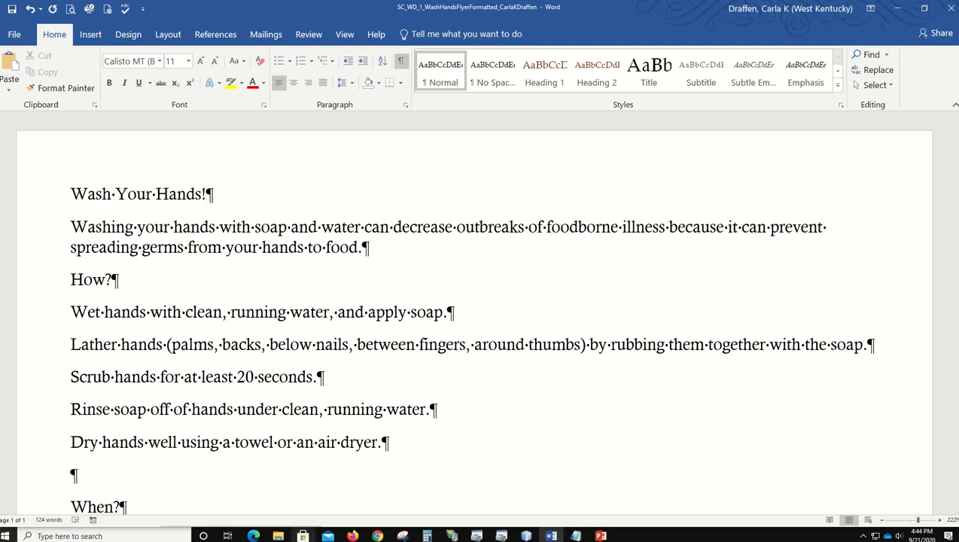
{"action": "left_click", "coordinate": [140, 192]}
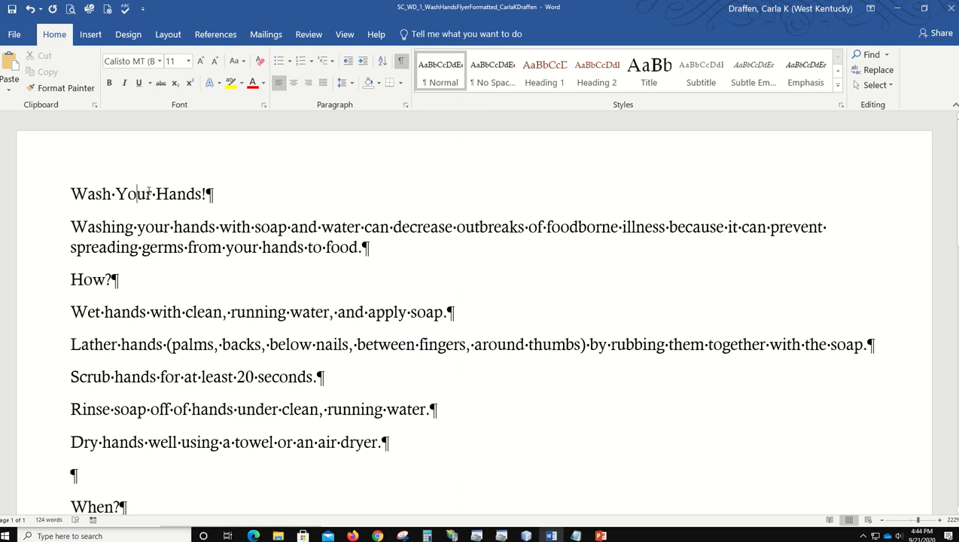
{"action": "left_click", "coordinate": [293, 83]}
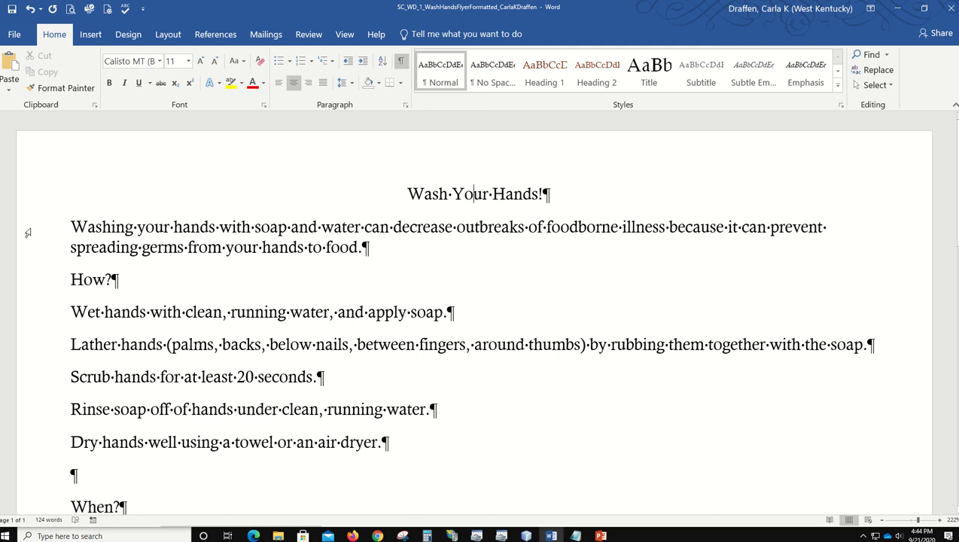
Center the paragraph below the title that begins "Washing your hands with soap and water"
{"action": "left_click_drag", "start_coordinate": [28, 233], "coordinate": [29, 248]}
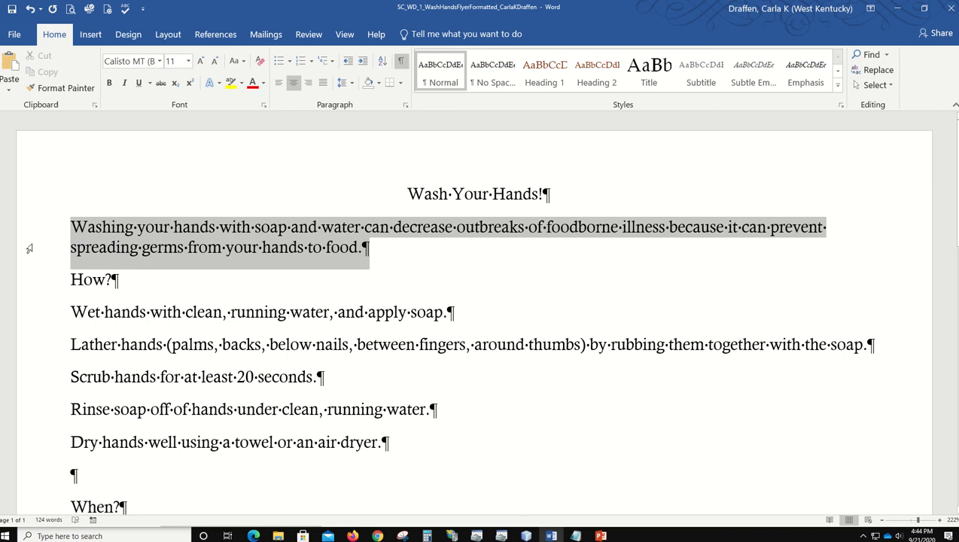
{"action": "left_click", "coordinate": [407, 344]}
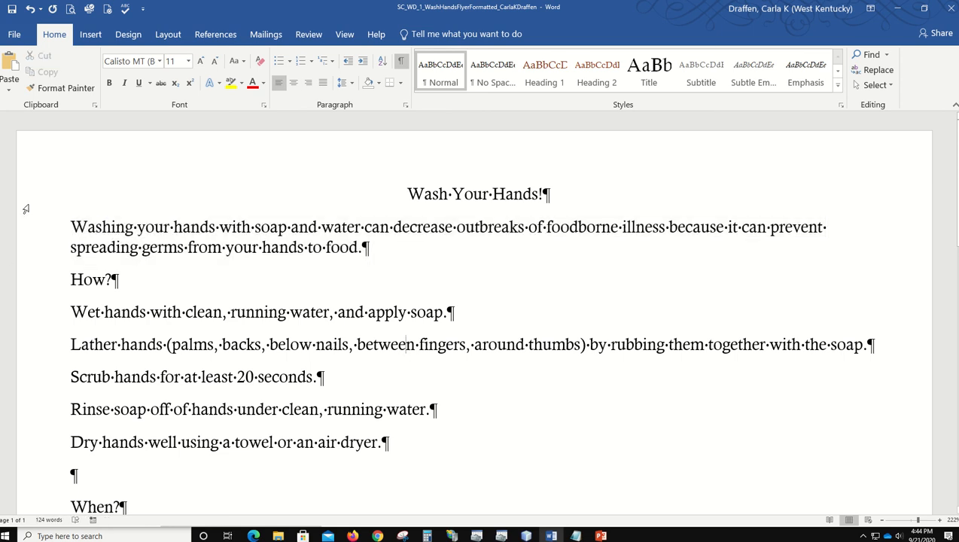
{"action": "double_click", "coordinate": [27, 233]}
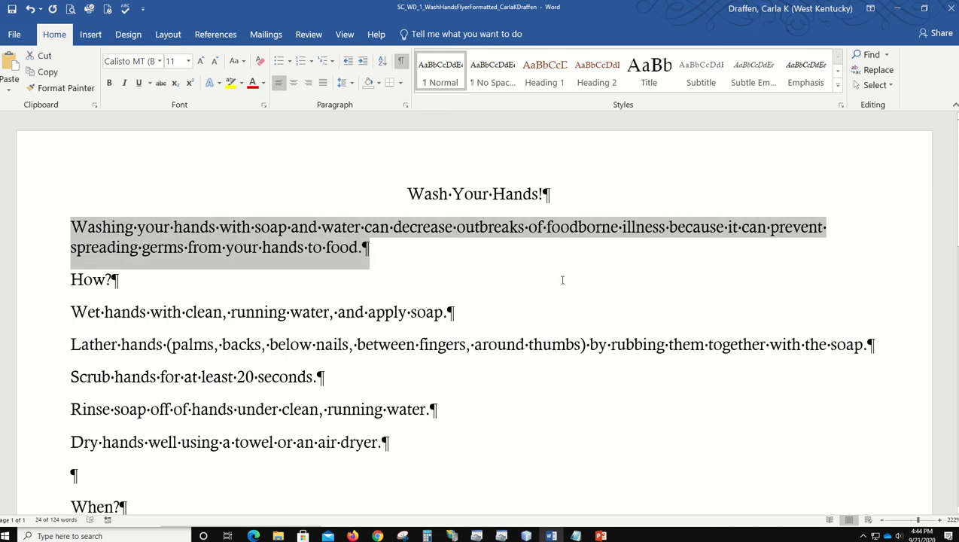
{"action": "left_click", "coordinate": [206, 269]}
{"action": "double_click", "coordinate": [32, 237]}
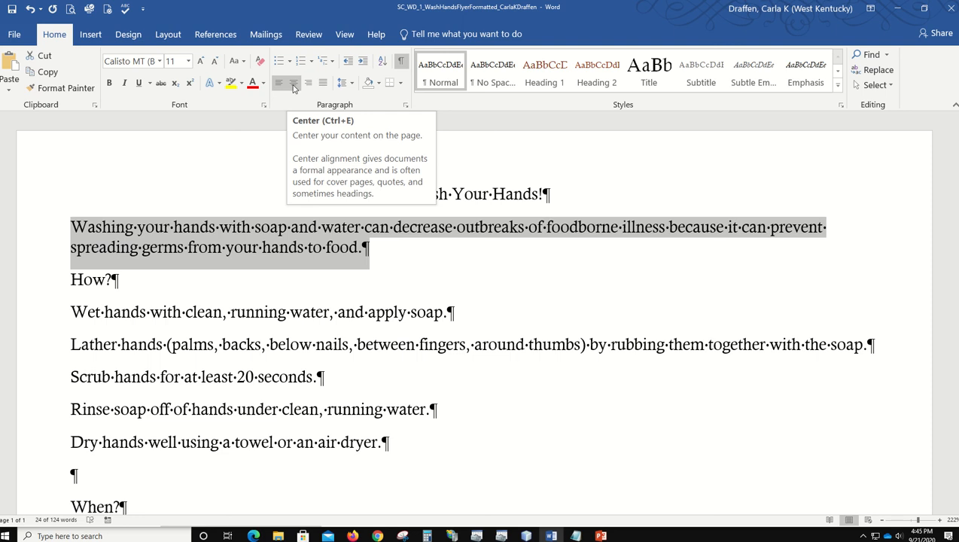
{"action": "left_click", "coordinate": [293, 88]}
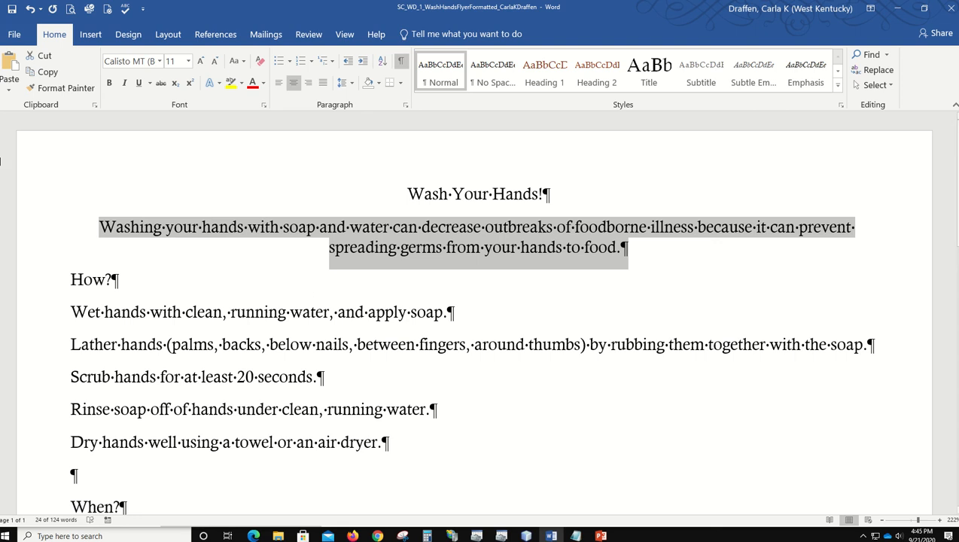
Set the font size of the title "Wash Your Hands!" to 36
{"action": "left_click", "coordinate": [30, 194]}
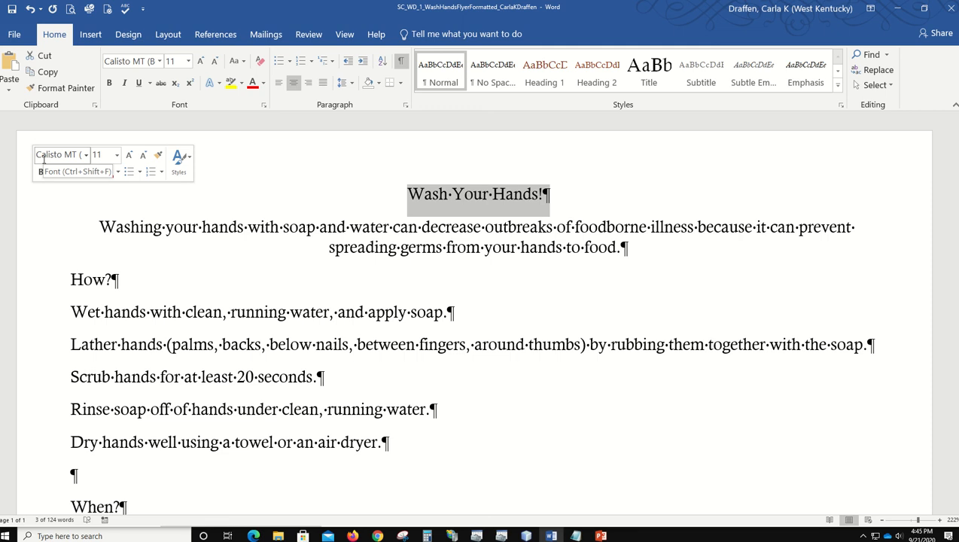
{"action": "left_click", "coordinate": [116, 154]}
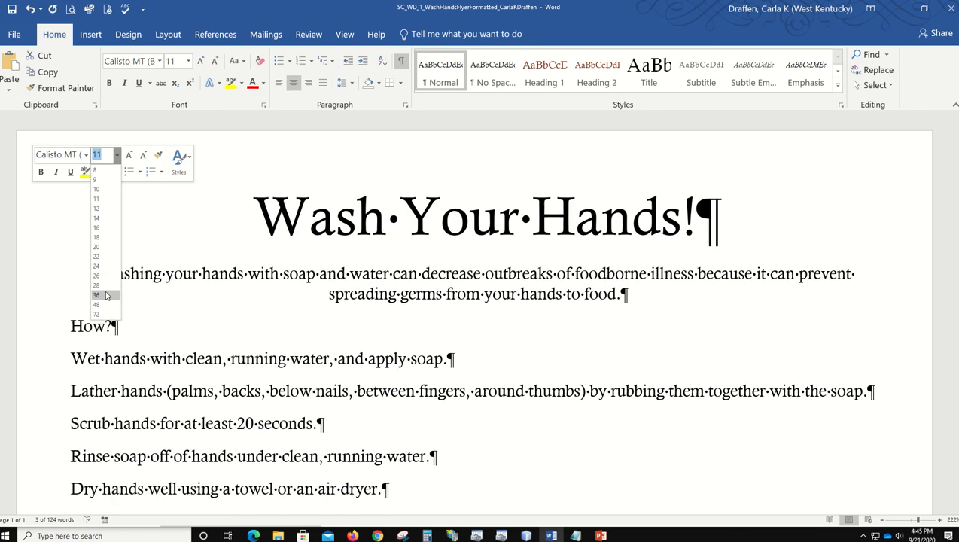
{"action": "left_click", "coordinate": [107, 295]}
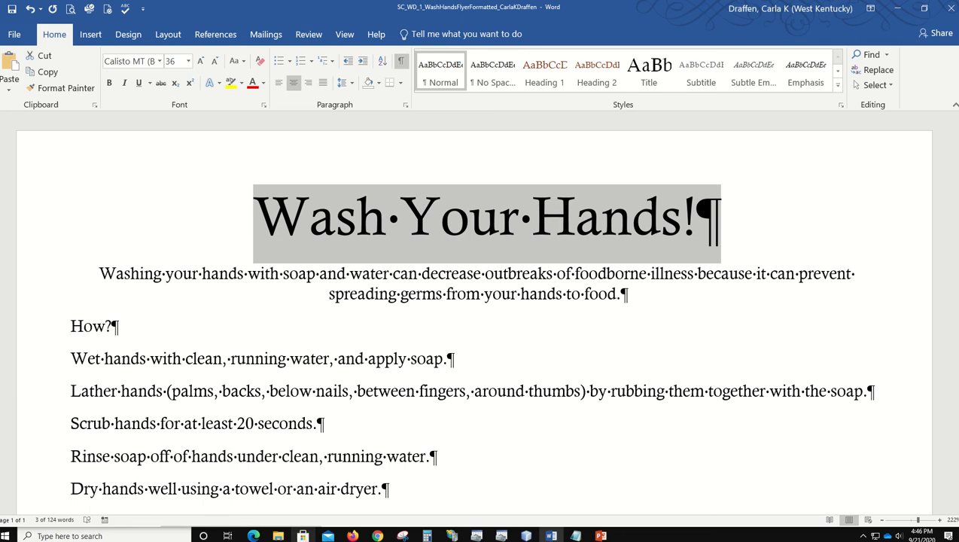
Change the font of the title "Wash Your Hands!" to Rockwell Extra Bold
{"action": "mouse_move", "coordinate": [504, 20]}
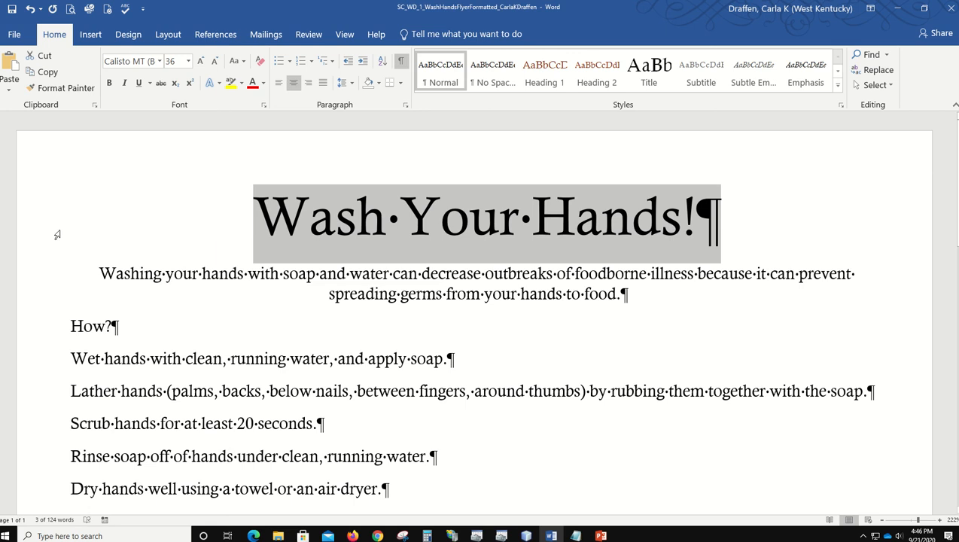
{"action": "left_click", "coordinate": [256, 317]}
{"action": "left_click", "coordinate": [25, 230]}
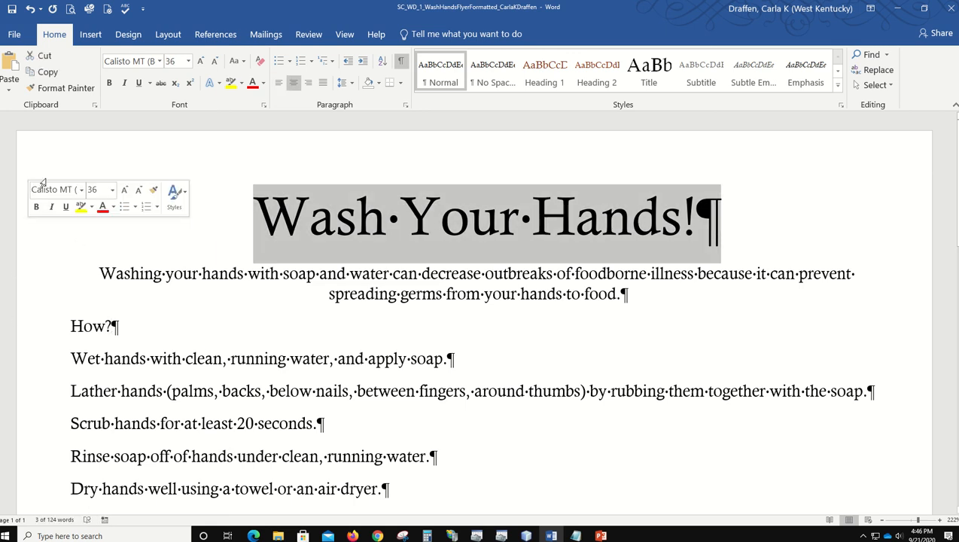
{"action": "left_click", "coordinate": [81, 191]}
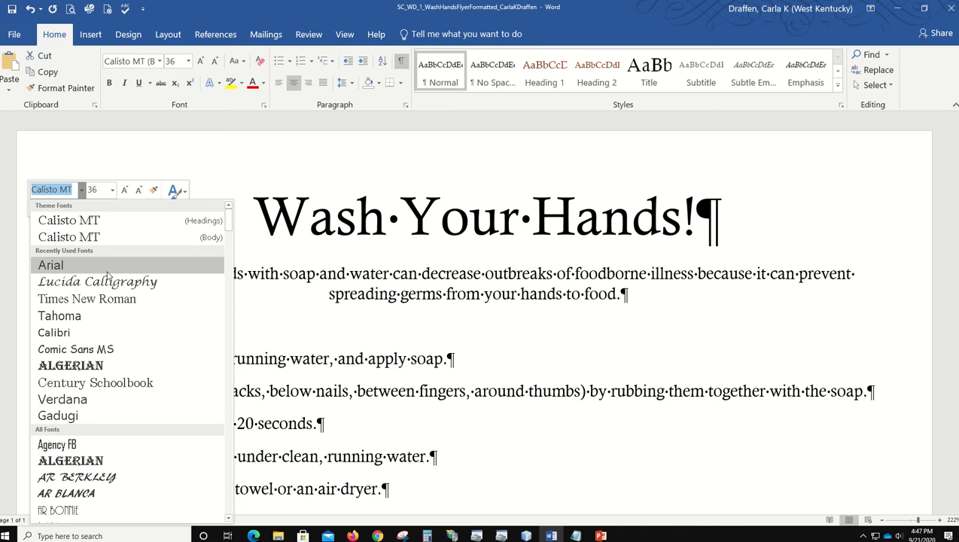
{"action": "scroll", "coordinate": [137, 327], "scroll_direction": "down", "scroll_amount": 15}
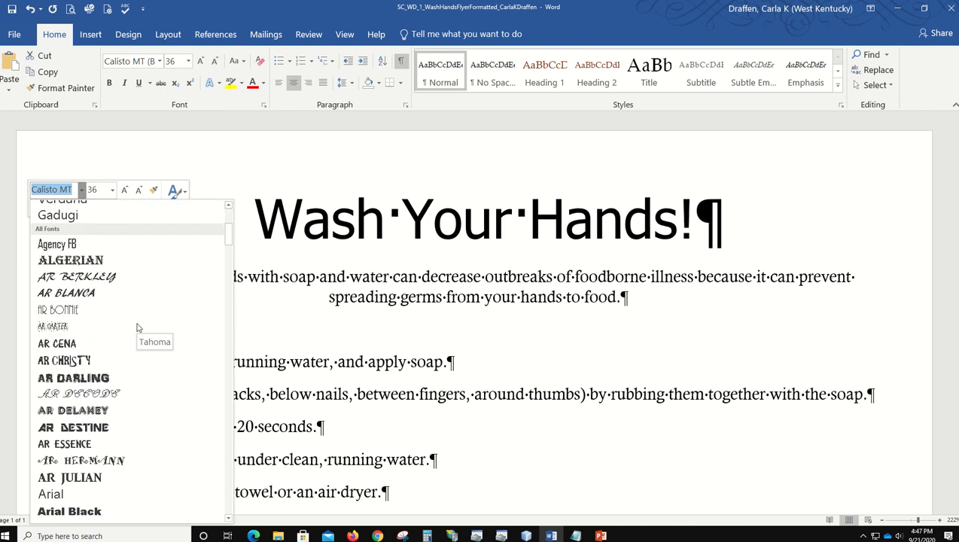
{"action": "scroll", "coordinate": [127, 325], "scroll_direction": "down", "scroll_amount": 20}
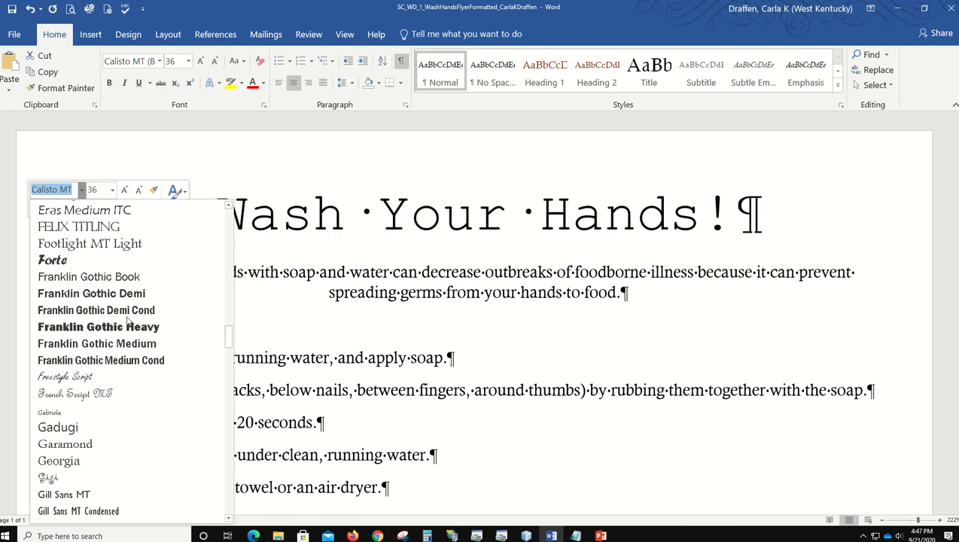
{"action": "scroll", "coordinate": [127, 319], "scroll_direction": "down", "scroll_amount": 20}
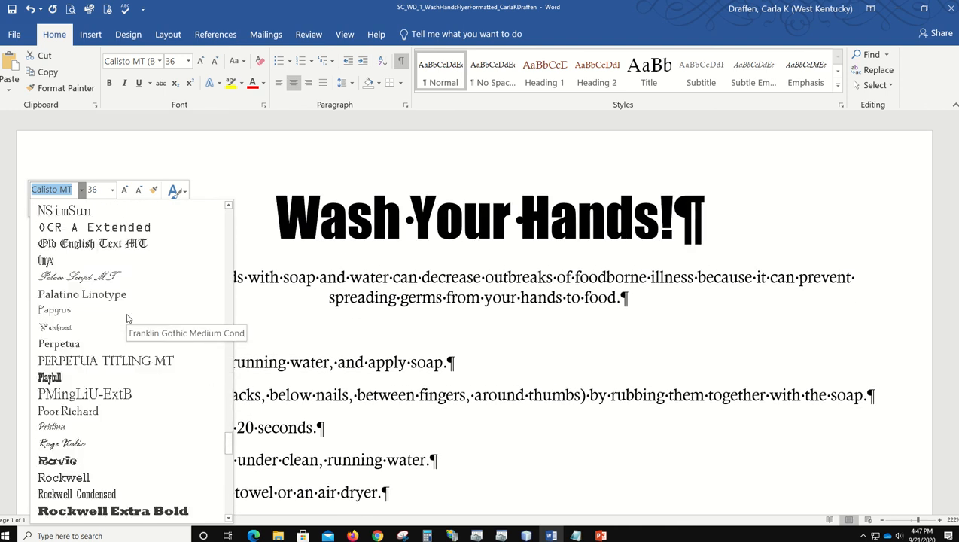
{"action": "left_click", "coordinate": [113, 310]}
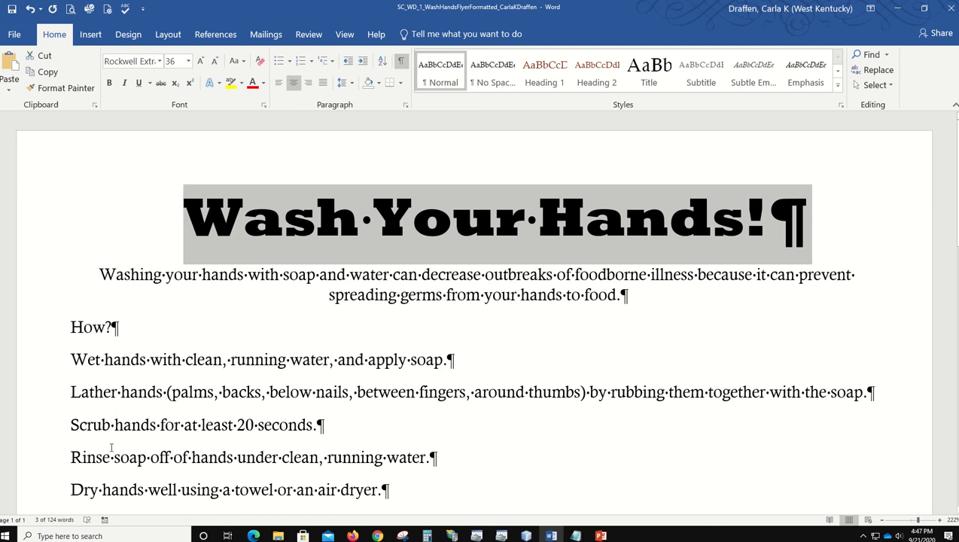
Convert the title to UPPERCASE and apply the text effect "Fill: White; Outline: Brown, Accent color 1; Glow: Brown, Accent color 1"
{"action": "left_click", "coordinate": [238, 66]}
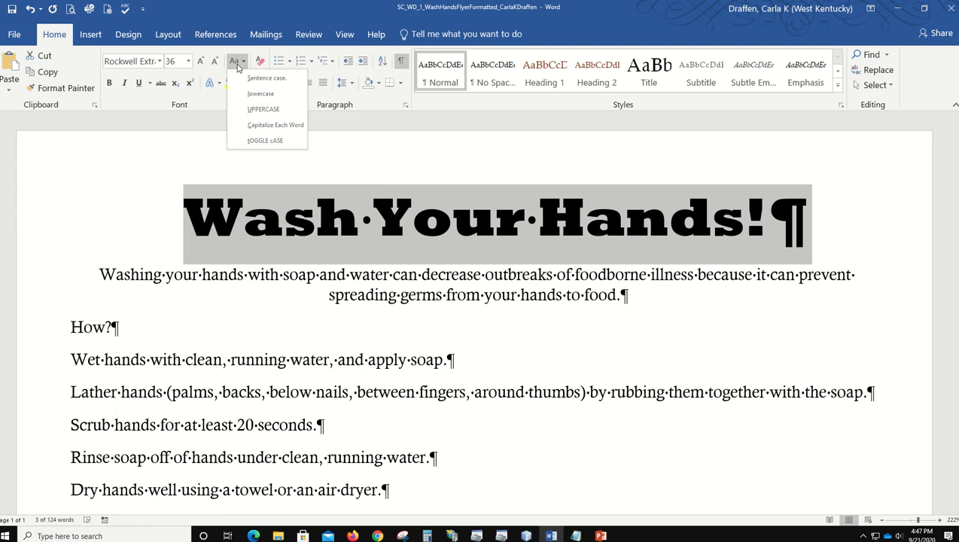
{"action": "left_click", "coordinate": [248, 111]}
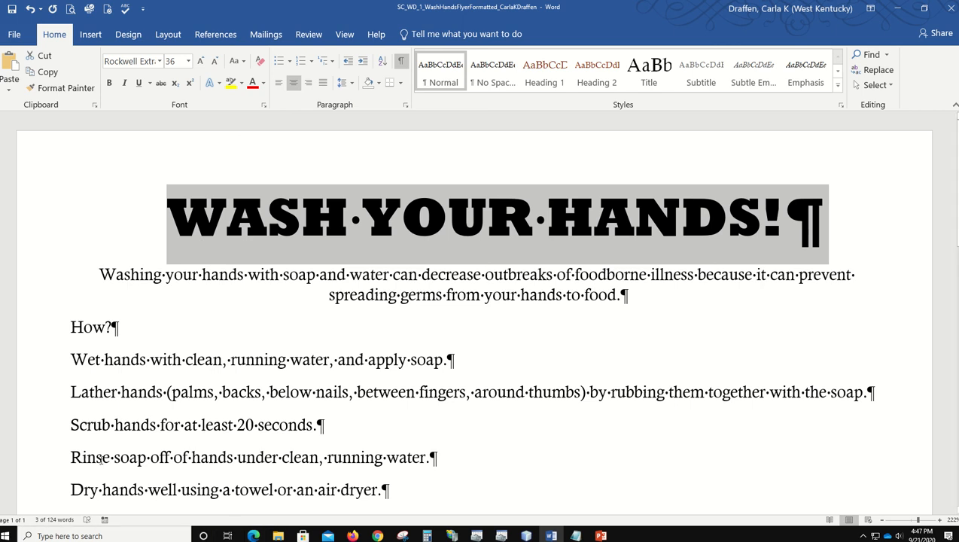
{"action": "left_click", "coordinate": [220, 84]}
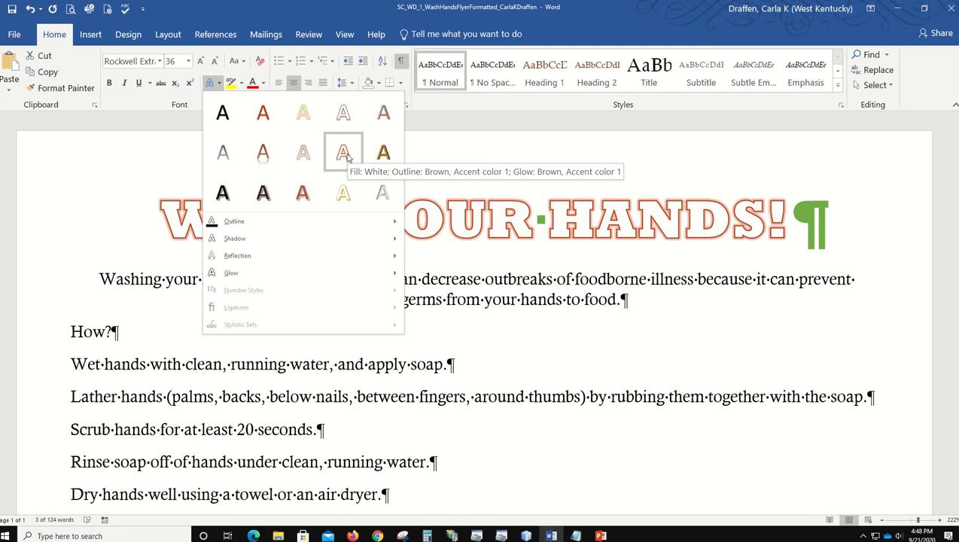
{"action": "left_click", "coordinate": [347, 156]}
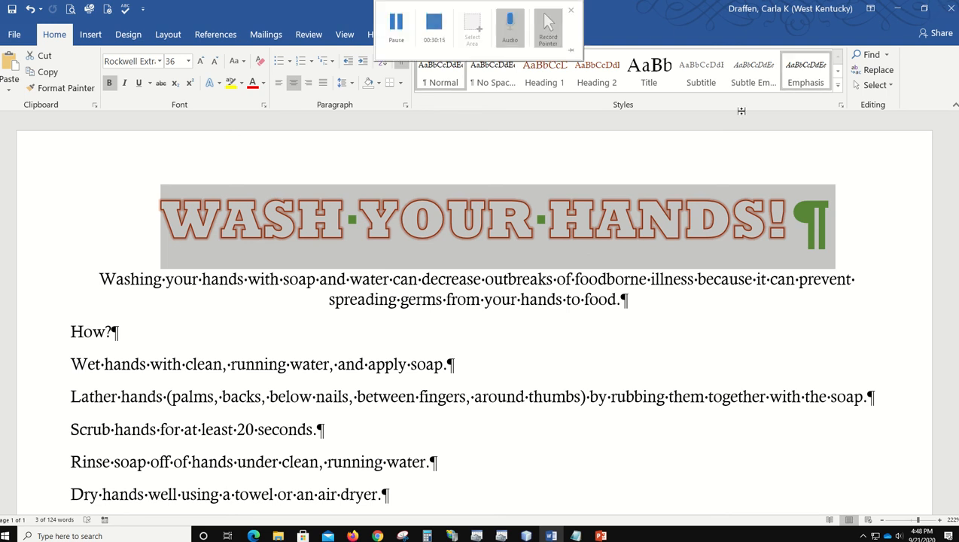
Shade the title paragraph with Brown, Accent 4, Darker 25%
{"action": "left_click", "coordinate": [378, 85]}
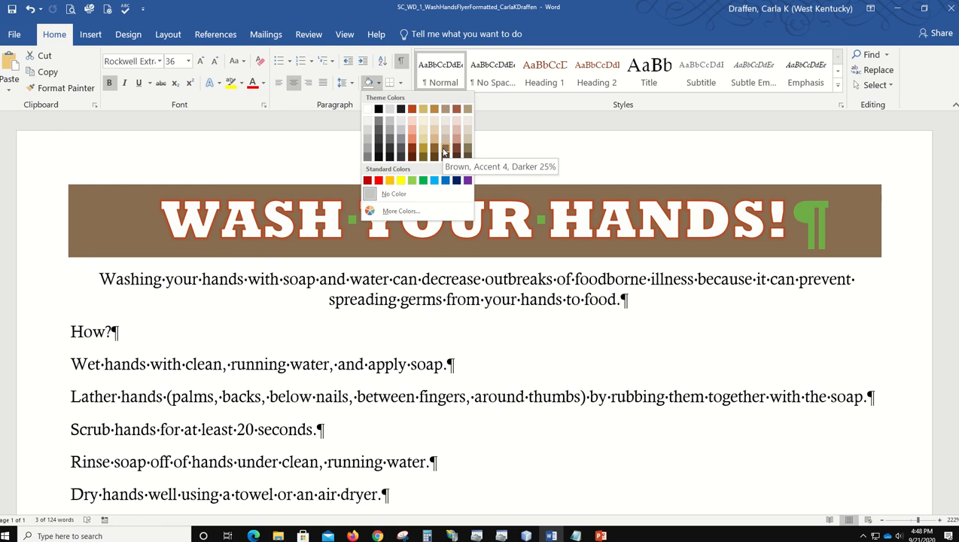
{"action": "left_click", "coordinate": [442, 152]}
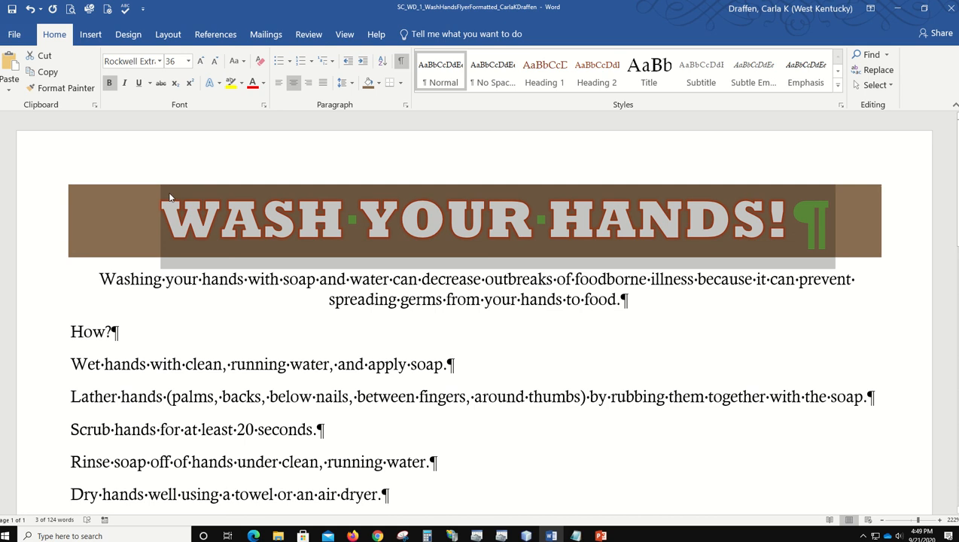
Change the font color of the opening paragraph below the title to the reddish-brown Accent 5, Darker 25% theme color
{"action": "triple_click", "coordinate": [28, 284]}
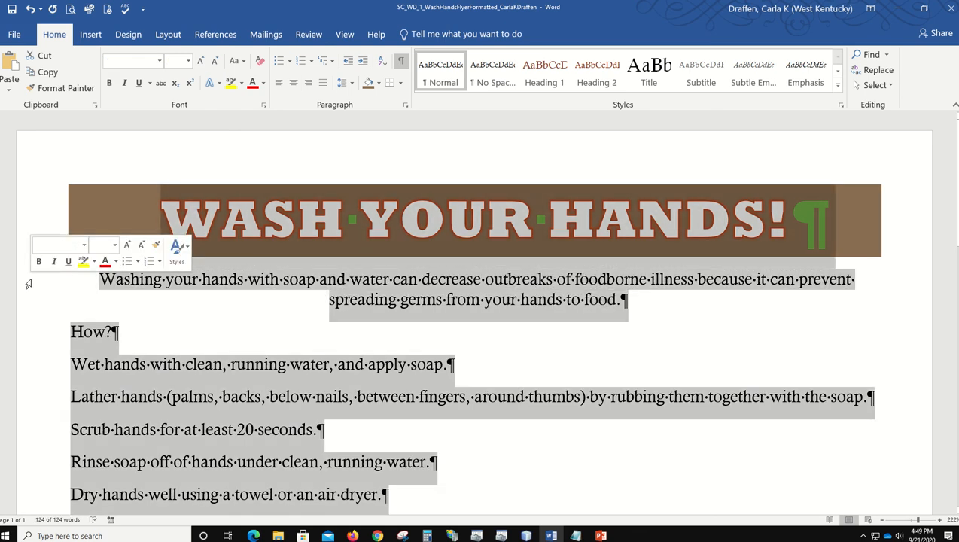
{"action": "left_click", "coordinate": [28, 284]}
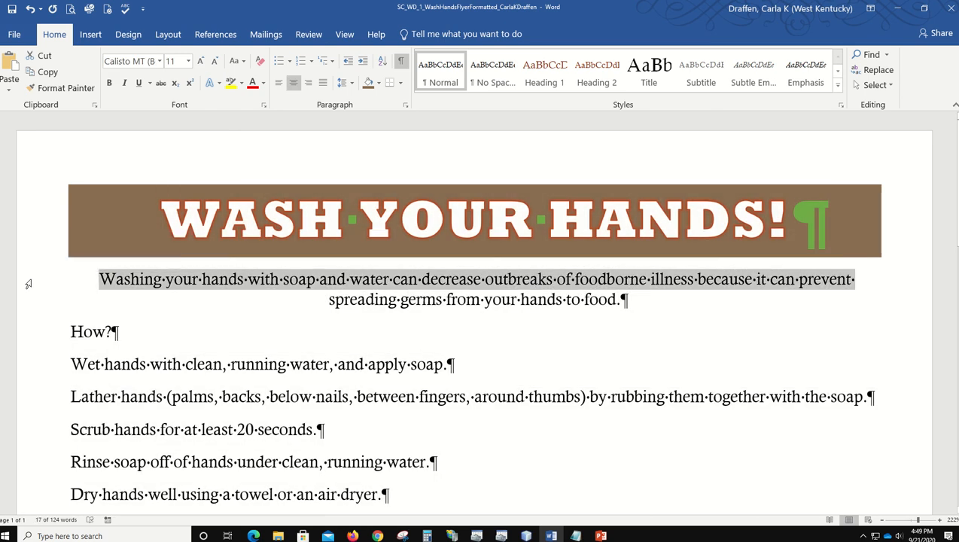
{"action": "double_click", "coordinate": [28, 284]}
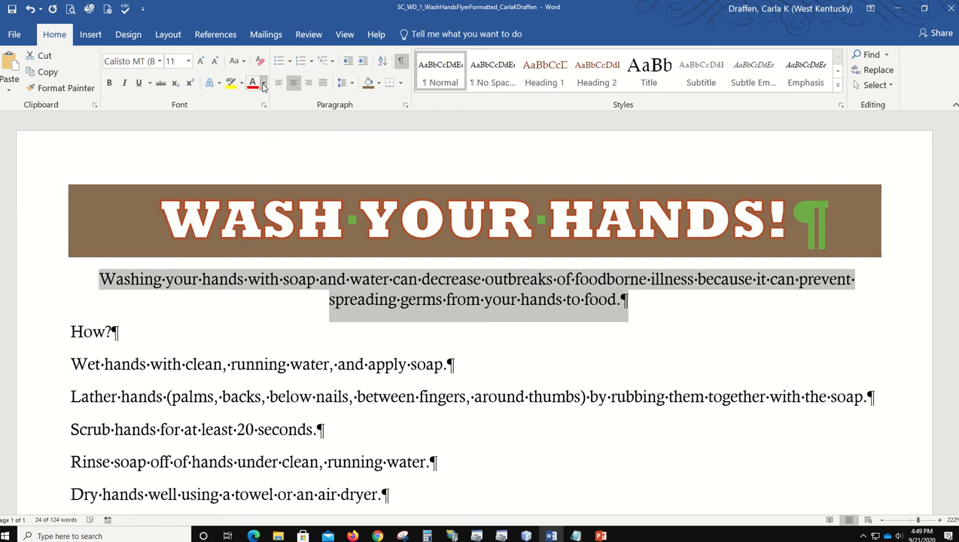
{"action": "left_click", "coordinate": [263, 87]}
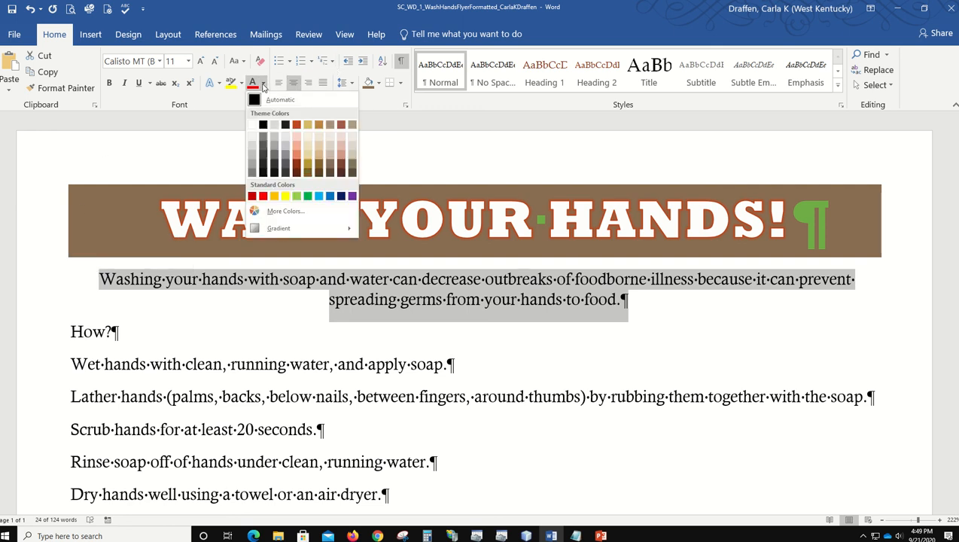
{"action": "left_click", "coordinate": [340, 167]}
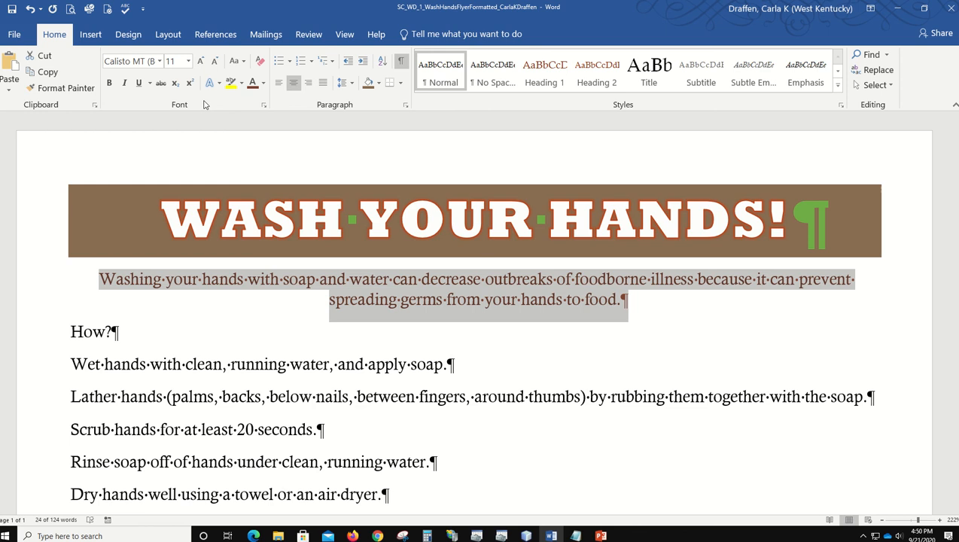
Set the font size of the opening paragraph below the title to 22
{"action": "left_click", "coordinate": [188, 61]}
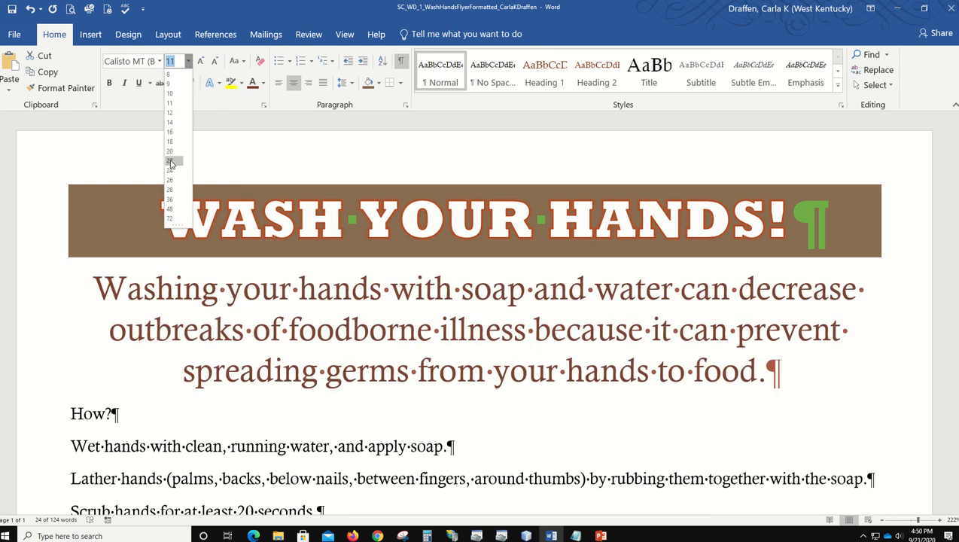
{"action": "left_click", "coordinate": [170, 160]}
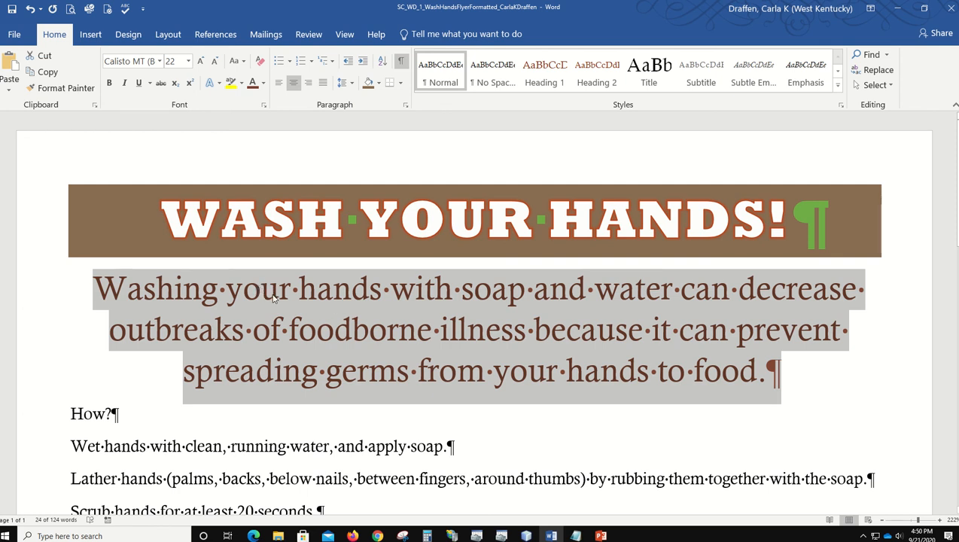
{"action": "left_click", "coordinate": [268, 445]}
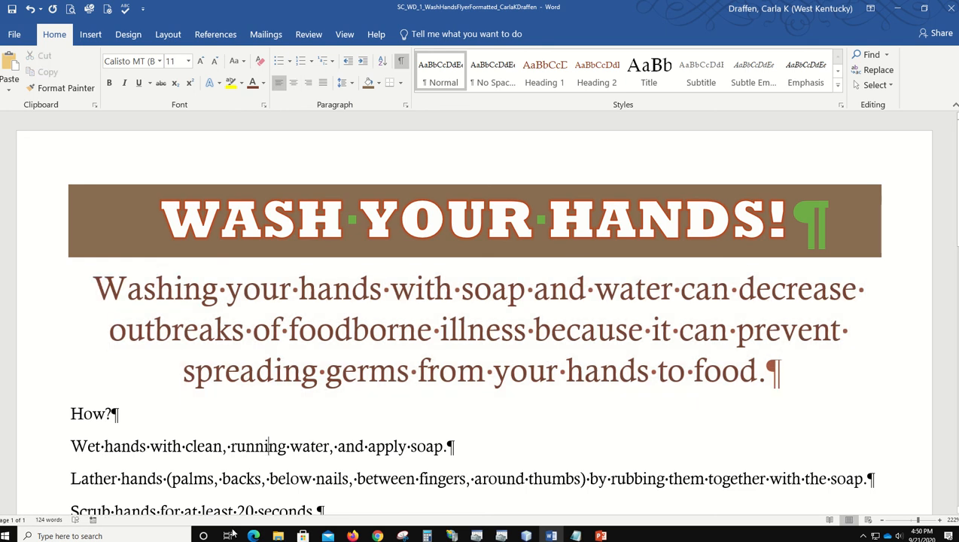
Examine the formatted flyer up close and as a whole page
{"action": "left_click", "coordinate": [939, 519]}
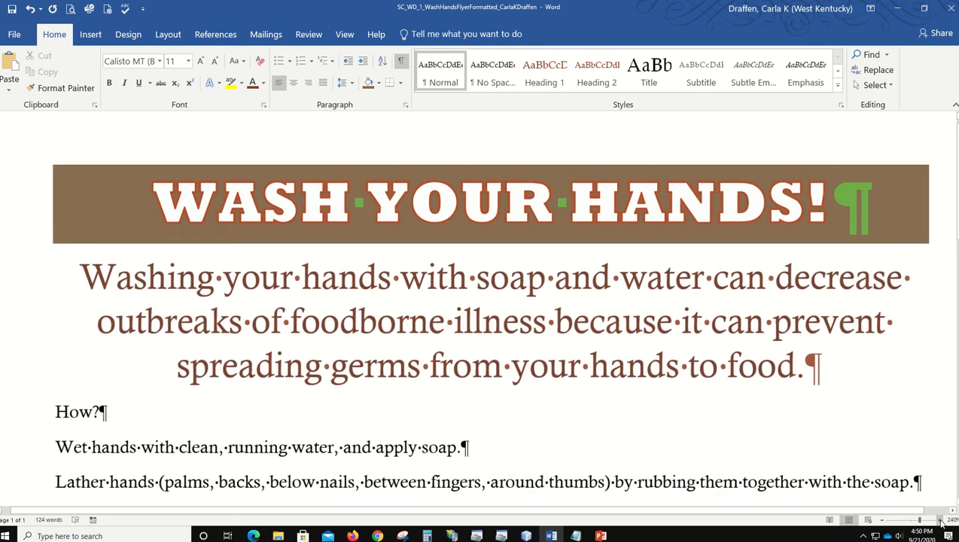
{"action": "left_click", "coordinate": [940, 521]}
{"action": "left_click", "coordinate": [940, 521]}
{"action": "left_click", "coordinate": [940, 521]}
{"action": "left_click", "coordinate": [940, 521]}
{"action": "left_click", "coordinate": [940, 521]}
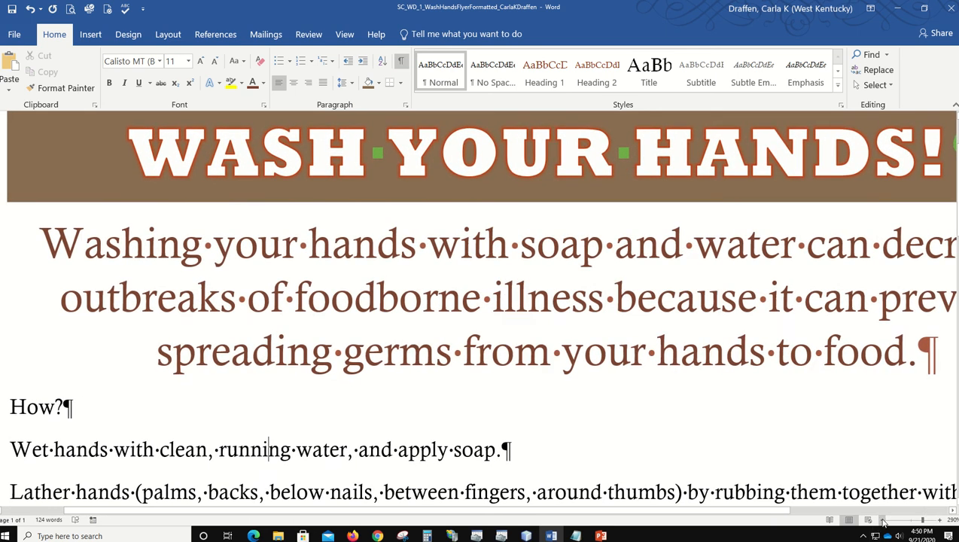
{"action": "left_click", "coordinate": [882, 520]}
{"action": "left_click", "coordinate": [882, 520]}
{"action": "left_click", "coordinate": [882, 520]}
{"action": "left_click", "coordinate": [882, 520]}
{"action": "left_click", "coordinate": [882, 520]}
{"action": "left_click", "coordinate": [882, 520]}
{"action": "left_click", "coordinate": [881, 520]}
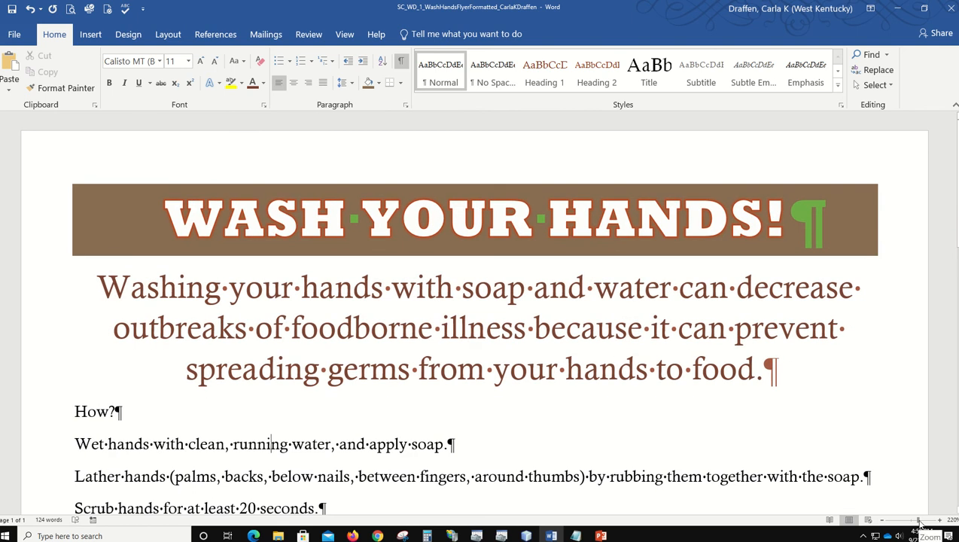
{"action": "left_click_drag", "start_coordinate": [920, 525], "coordinate": [903, 521]}
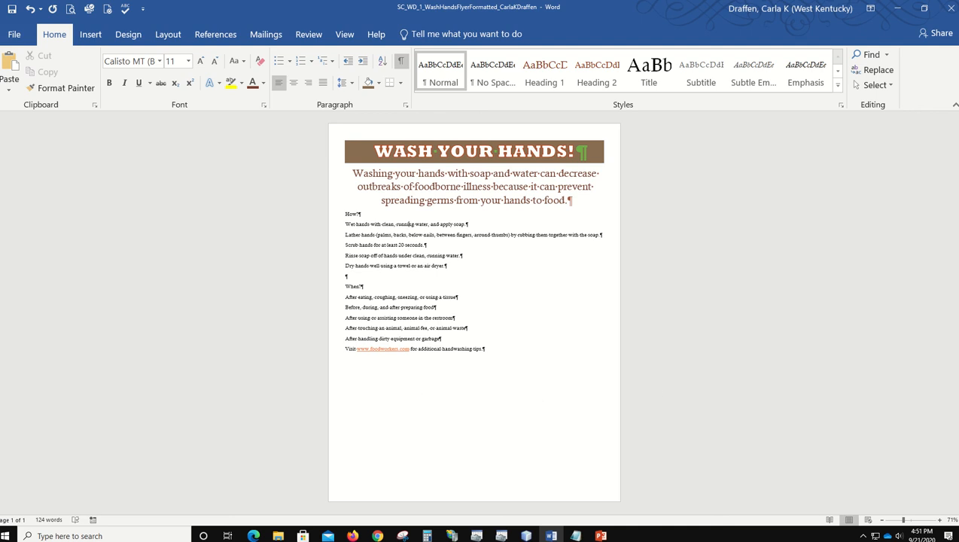
Set the font size of all lines from "How?" through "After handling dirty equipment or garbage" to 20
{"action": "left_click", "coordinate": [939, 520]}
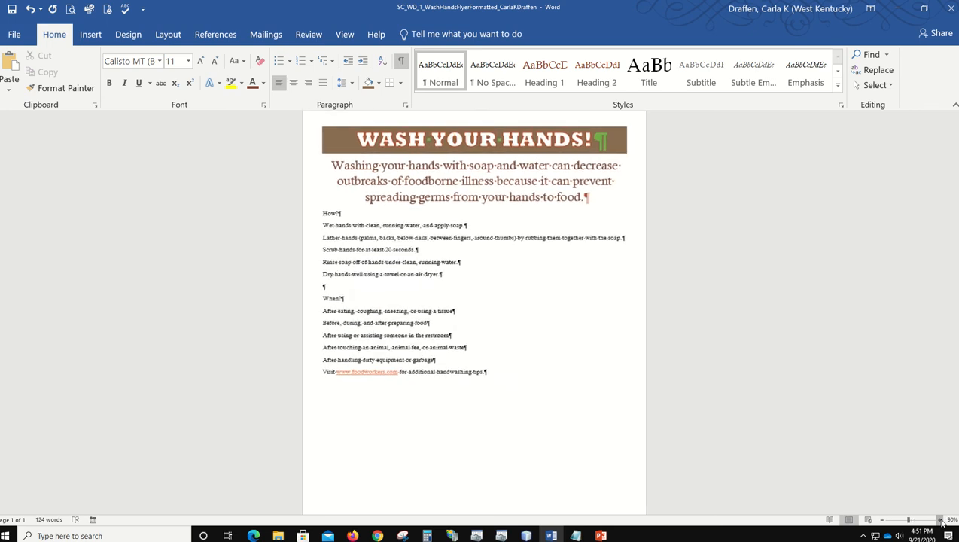
{"action": "left_click", "coordinate": [939, 519]}
{"action": "left_click", "coordinate": [939, 520]}
{"action": "left_click", "coordinate": [939, 520]}
{"action": "left_click", "coordinate": [939, 520]}
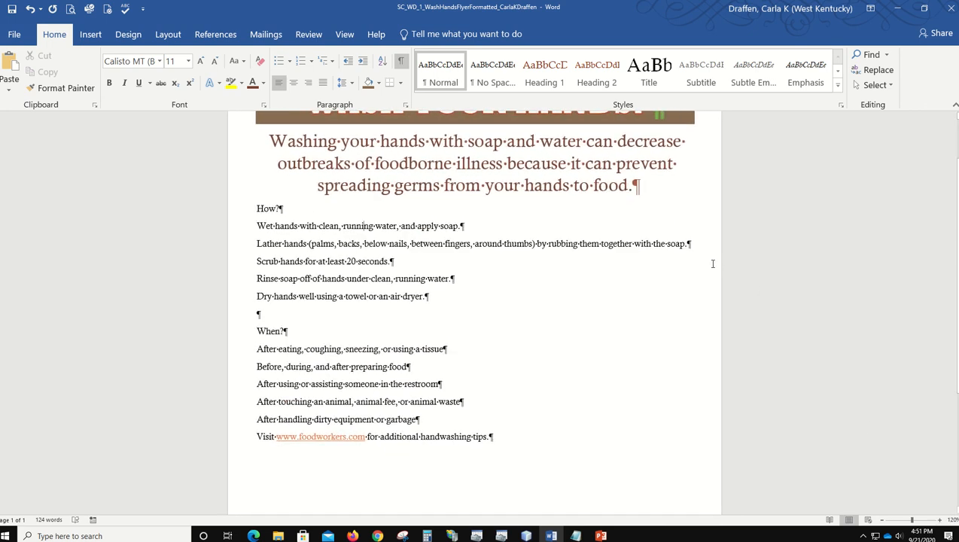
{"action": "scroll", "coordinate": [709, 280], "scroll_direction": "up", "scroll_amount": 1}
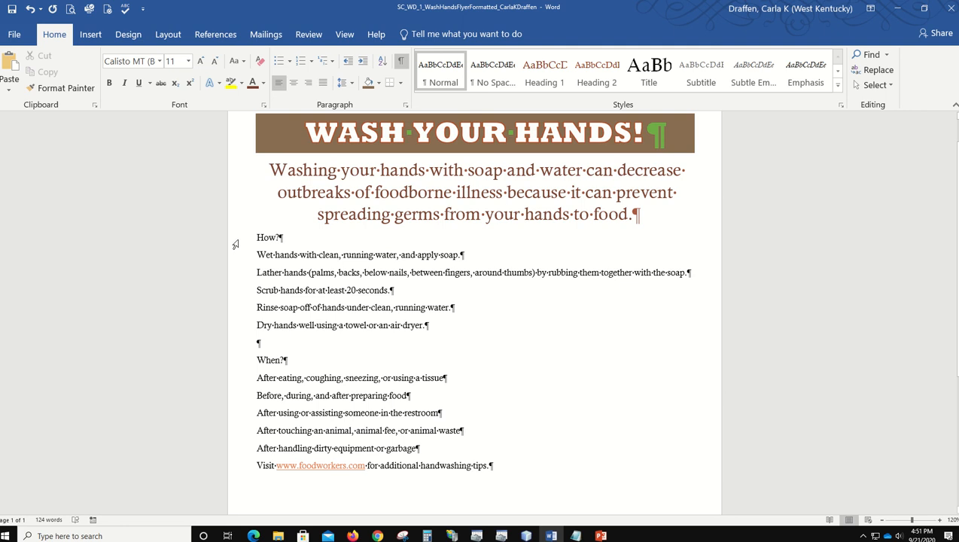
{"action": "left_click_drag", "start_coordinate": [235, 245], "coordinate": [236, 449]}
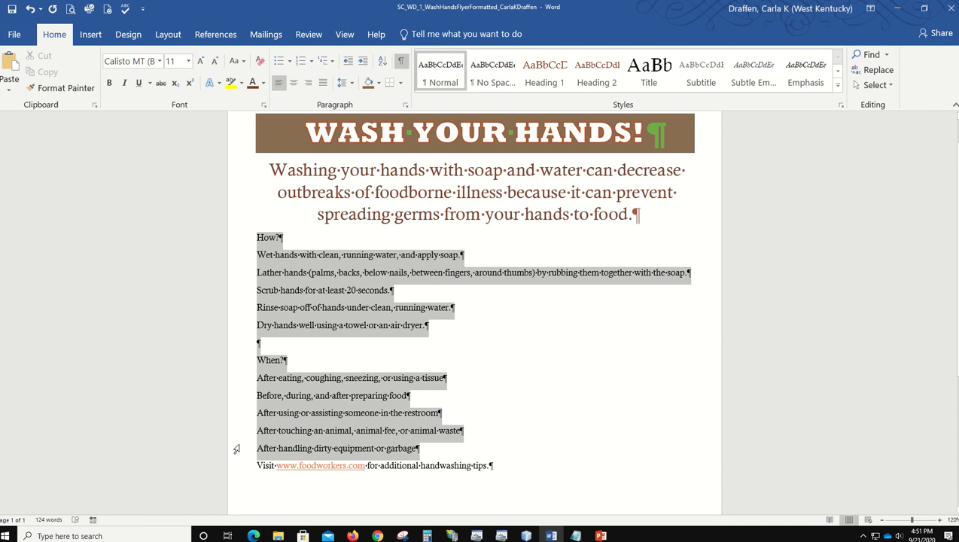
{"action": "left_click_drag", "start_coordinate": [236, 449], "coordinate": [236, 449]}
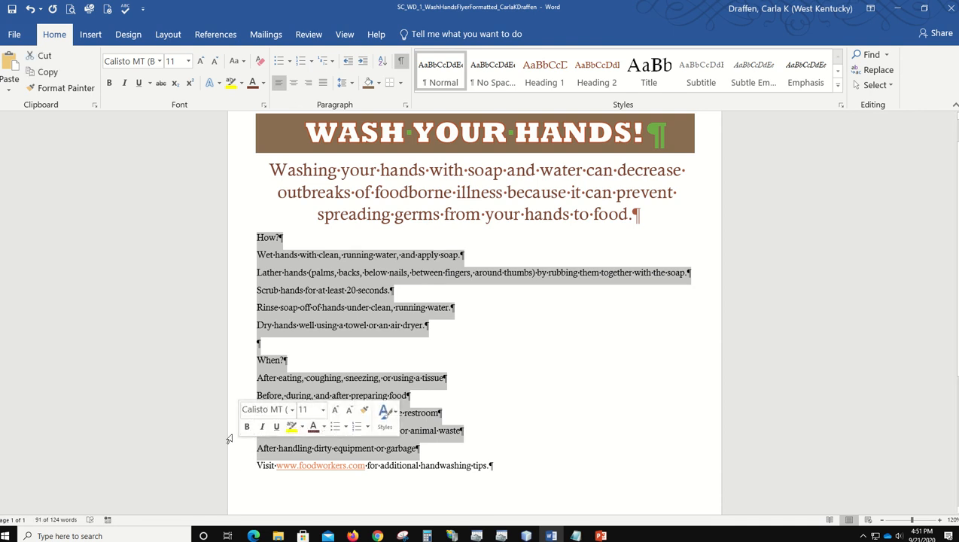
{"action": "left_click", "coordinate": [666, 435]}
{"action": "left_click_drag", "start_coordinate": [233, 241], "coordinate": [233, 449]}
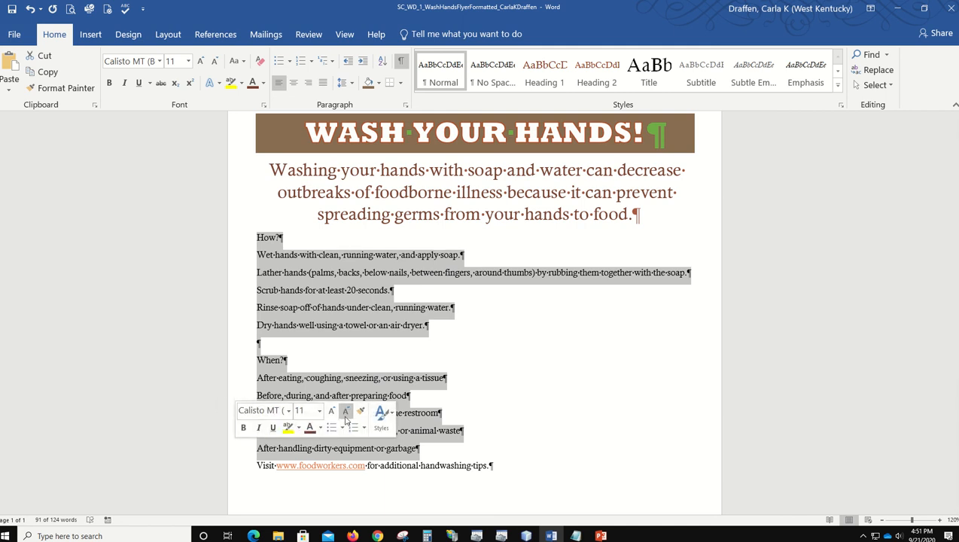
{"action": "left_click", "coordinate": [319, 411]}
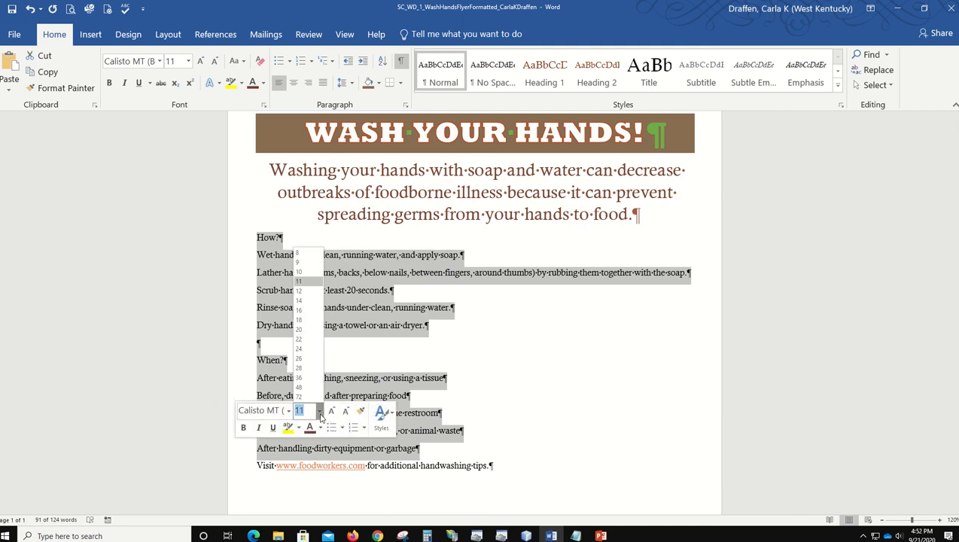
{"action": "left_click", "coordinate": [301, 332]}
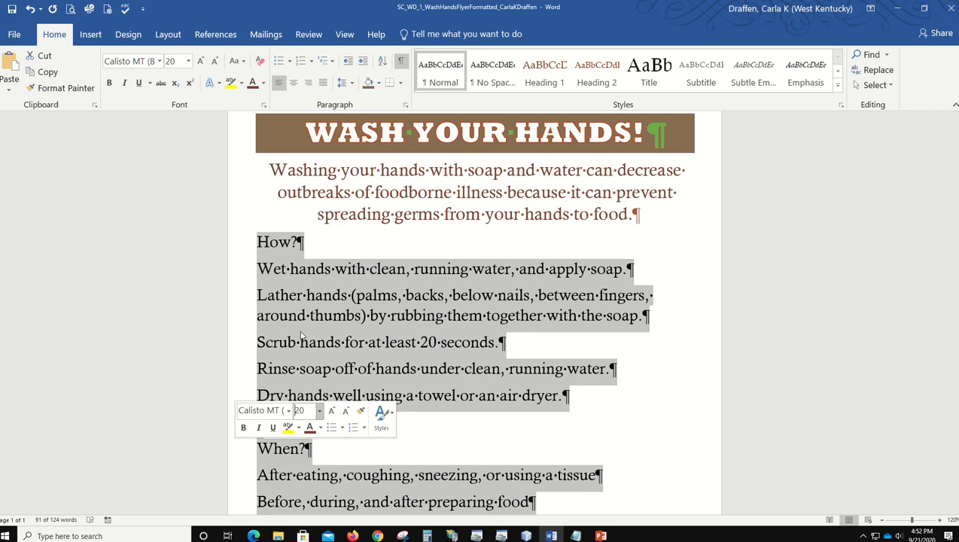
{"action": "left_click", "coordinate": [648, 416]}
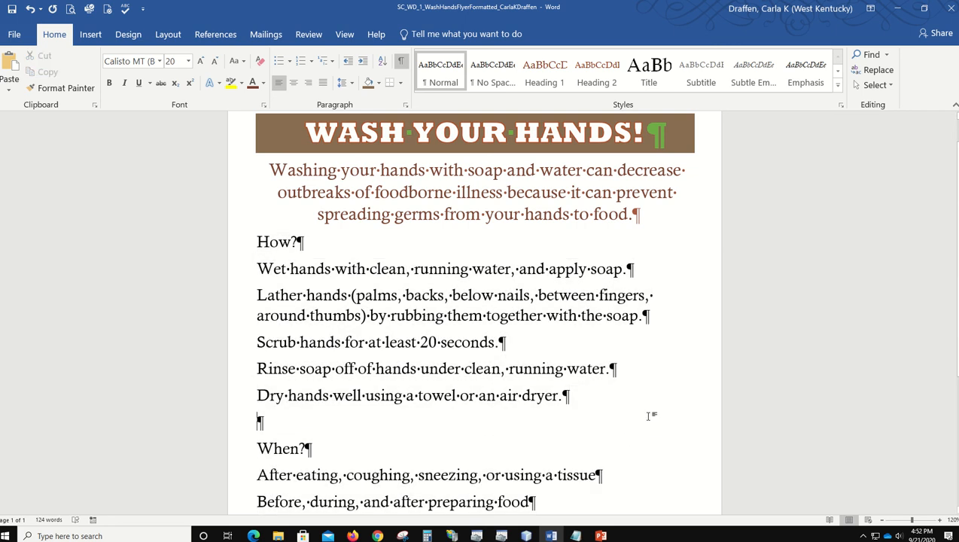
{"action": "scroll", "coordinate": [279, 322], "scroll_direction": "down", "scroll_amount": 5}
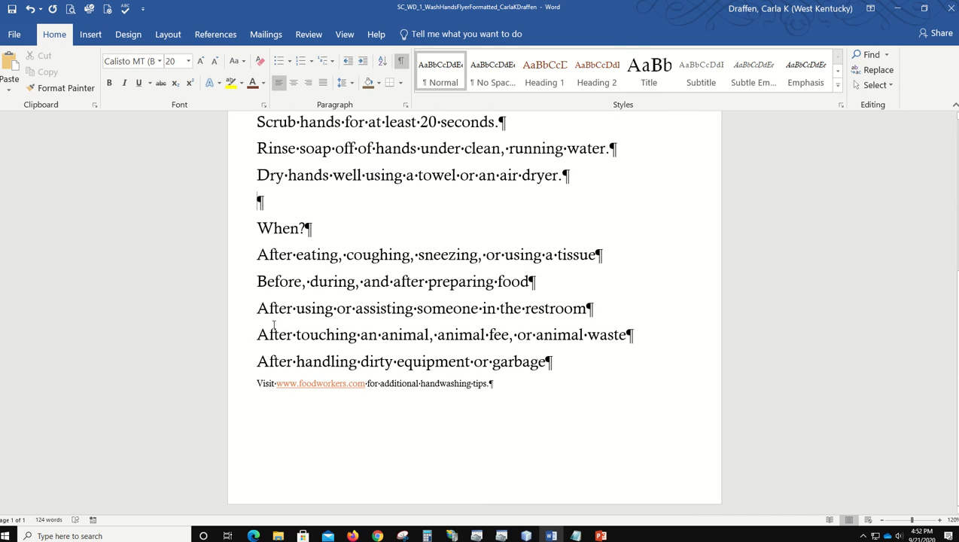
Format the five instructions under "How?" as a default numbered list, and undo and redo the numbering
{"action": "scroll", "coordinate": [274, 325], "scroll_direction": "up", "scroll_amount": 5}
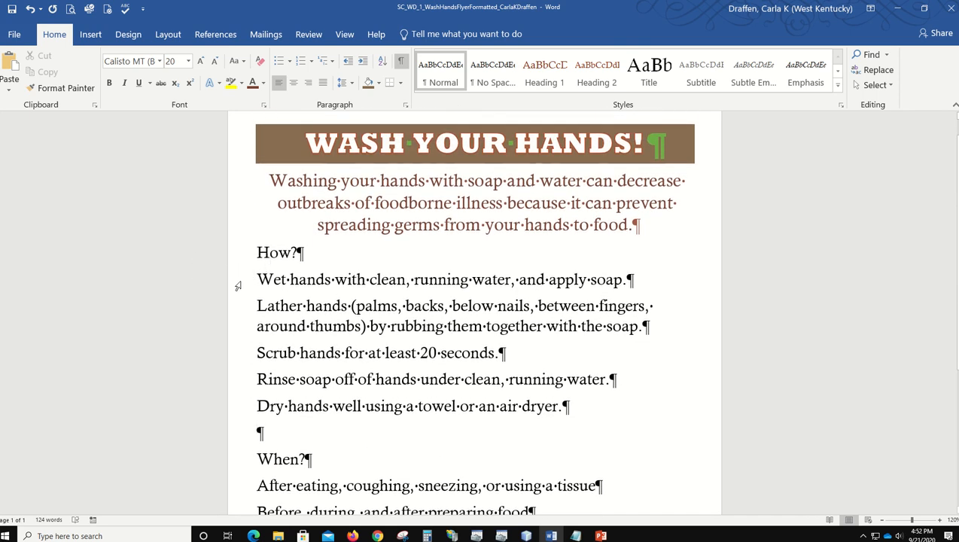
{"action": "left_click_drag", "start_coordinate": [237, 283], "coordinate": [230, 404]}
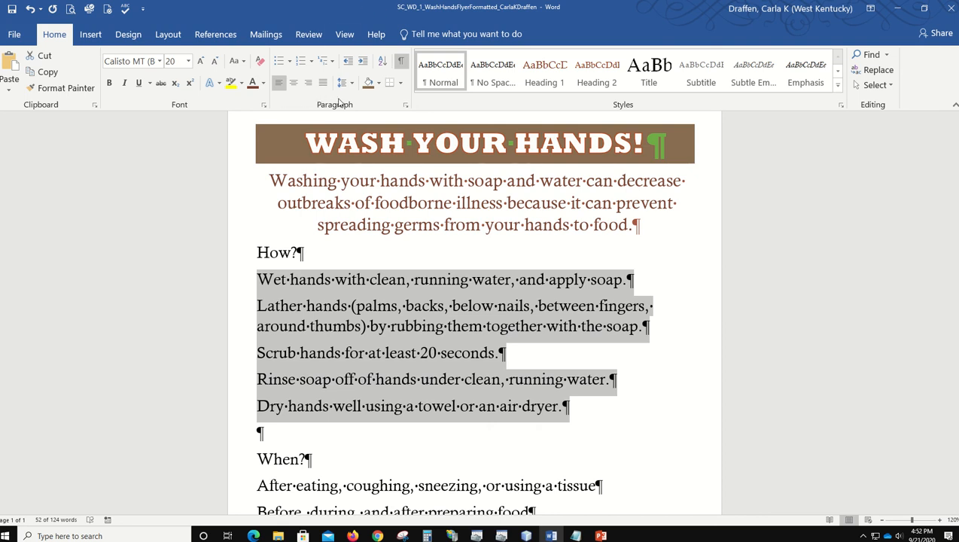
{"action": "left_click", "coordinate": [300, 62]}
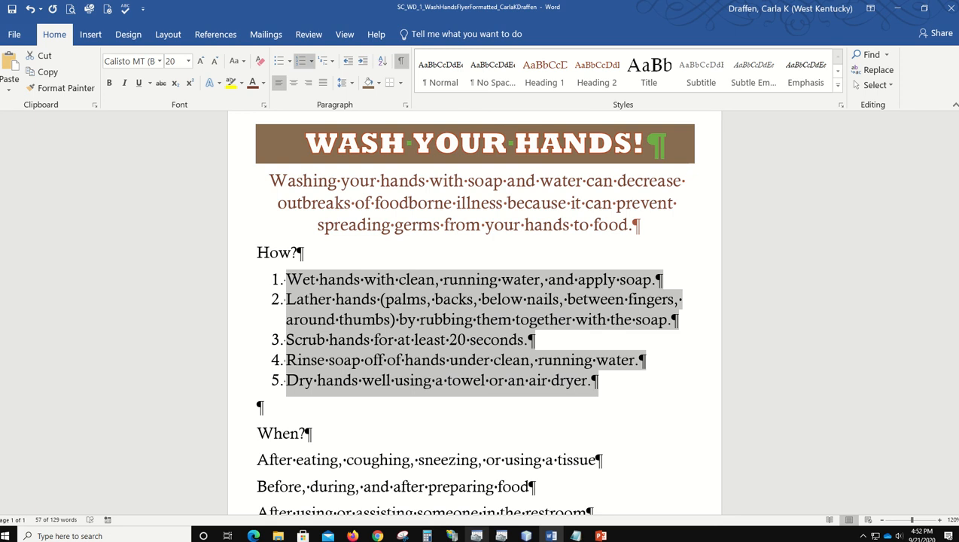
{"action": "left_click", "coordinate": [627, 406]}
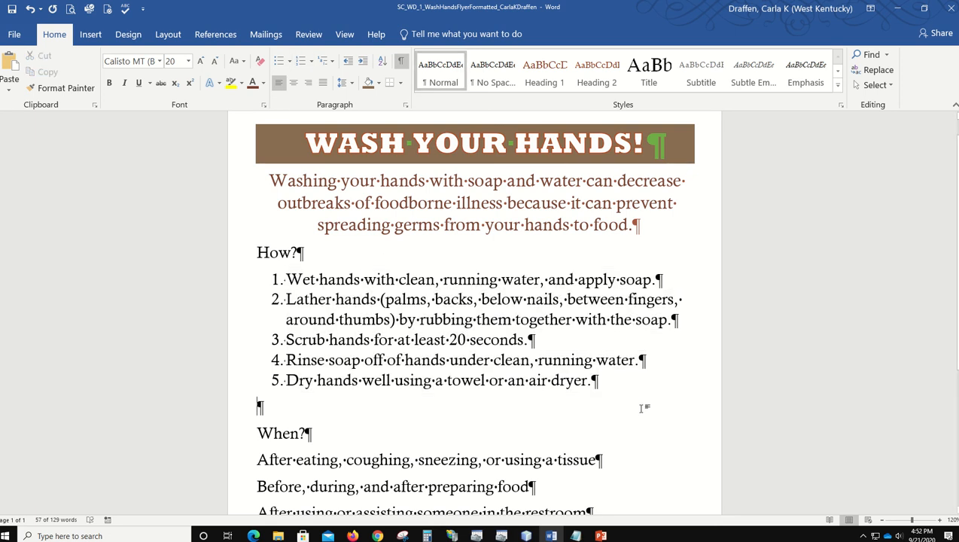
{"action": "left_click", "coordinate": [30, 9]}
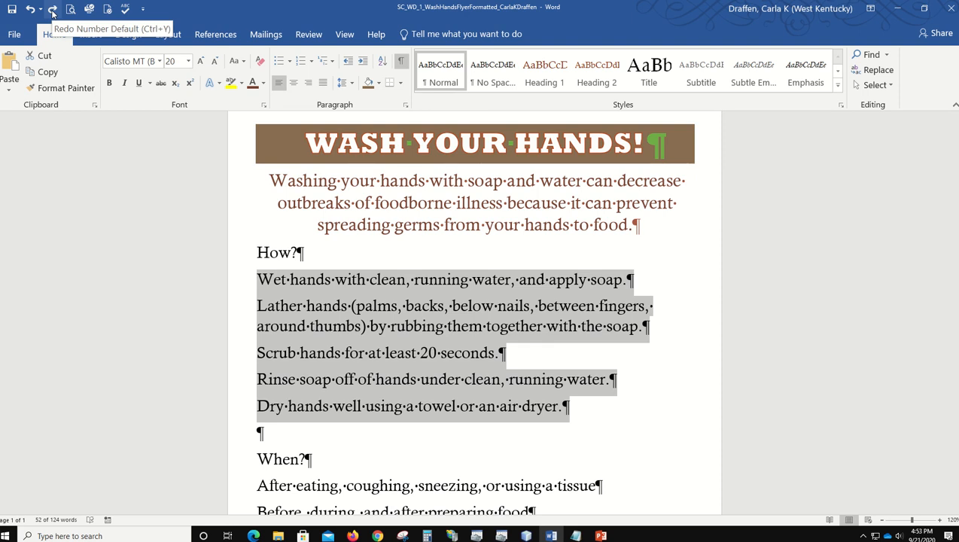
{"action": "left_click", "coordinate": [52, 10]}
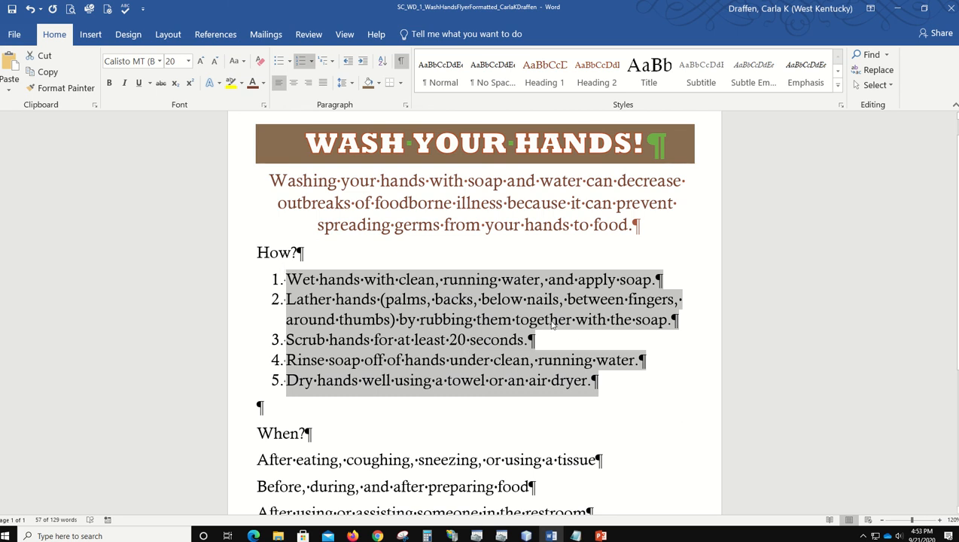
Format the five lines under "When?" as a bulleted list
{"action": "scroll", "coordinate": [553, 324], "scroll_direction": "down", "scroll_amount": 5}
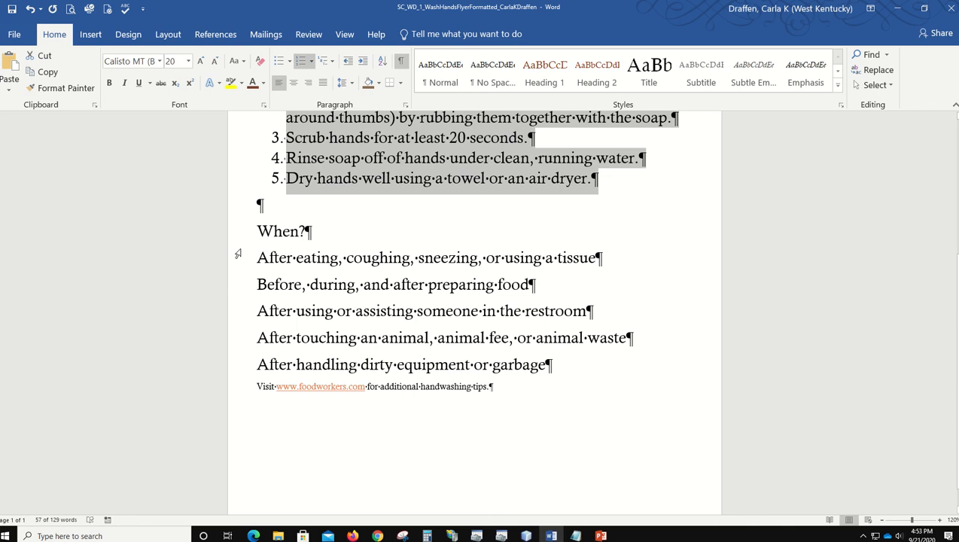
{"action": "left_click_drag", "start_coordinate": [235, 259], "coordinate": [234, 367]}
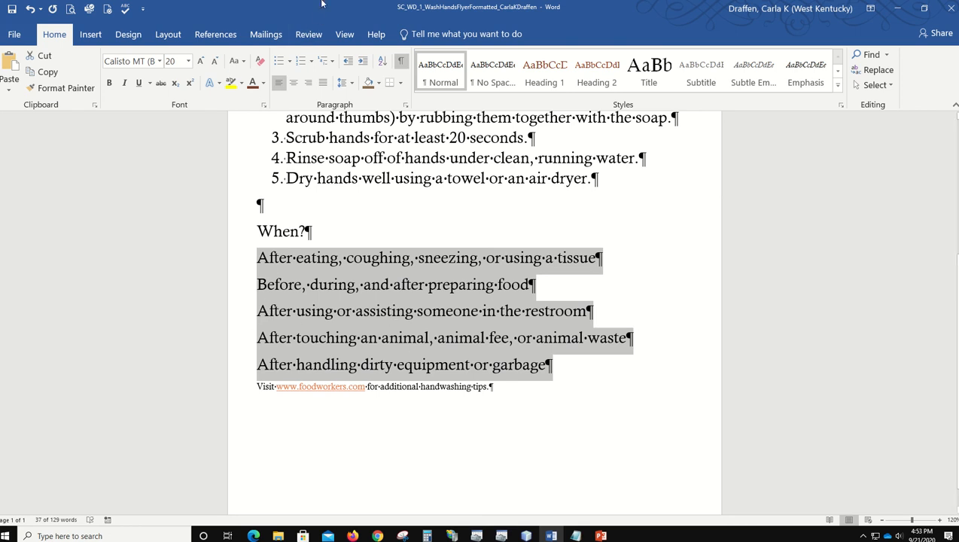
{"action": "left_click", "coordinate": [279, 67]}
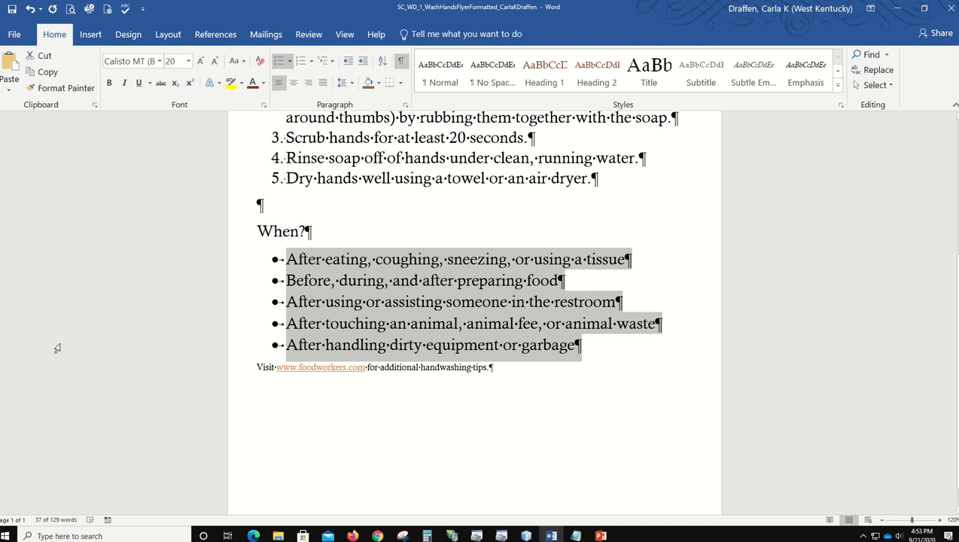
{"action": "left_click", "coordinate": [340, 366]}
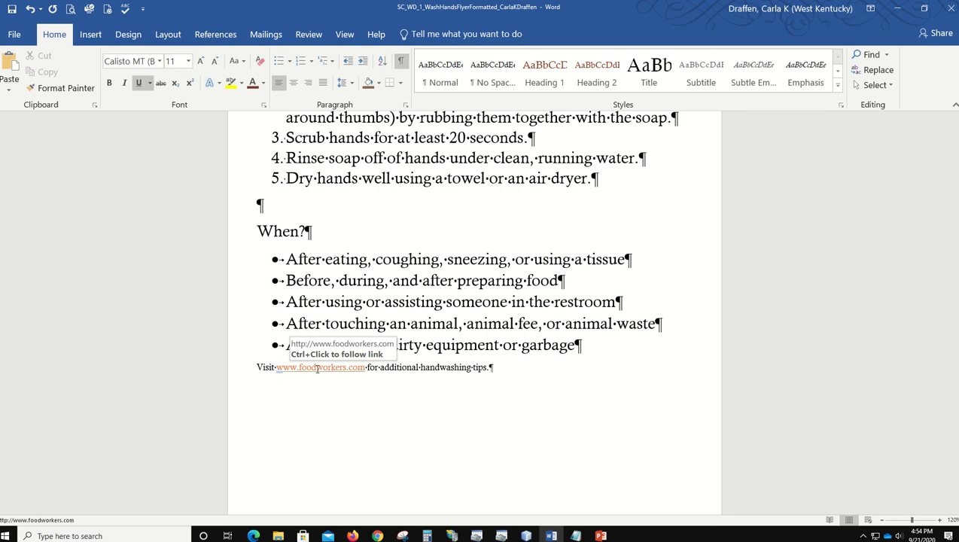
{"action": "right_click", "coordinate": [317, 368]}
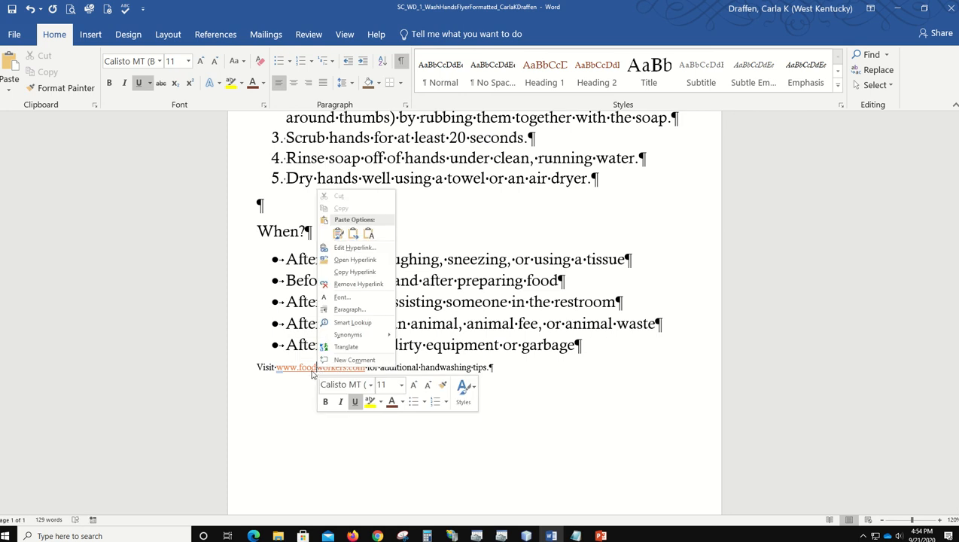
{"action": "left_click", "coordinate": [371, 284]}
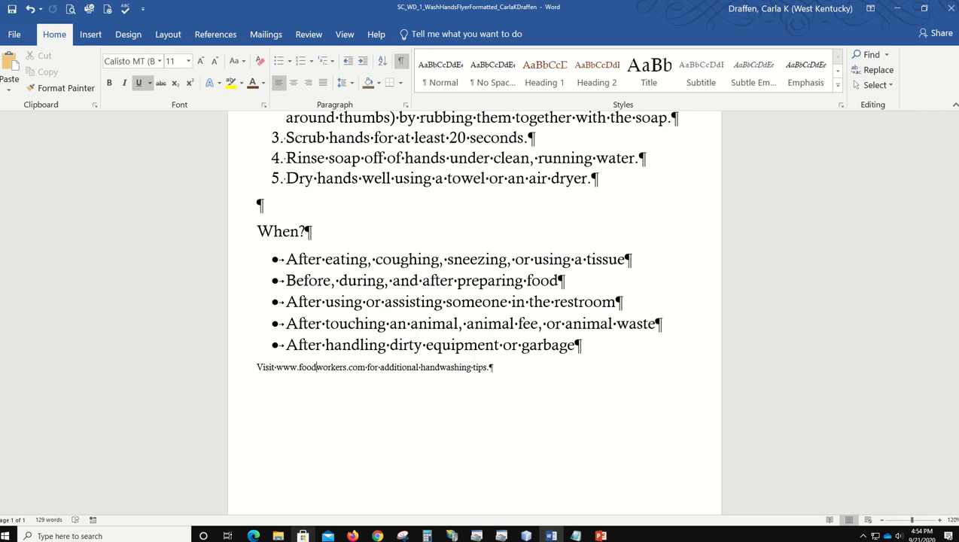
{"action": "left_click", "coordinate": [231, 372]}
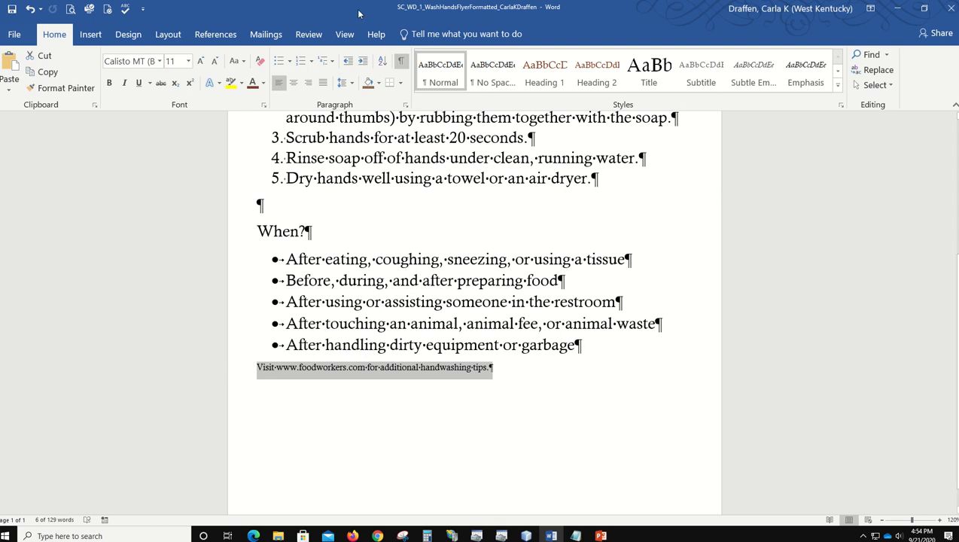
{"action": "left_click", "coordinate": [294, 84]}
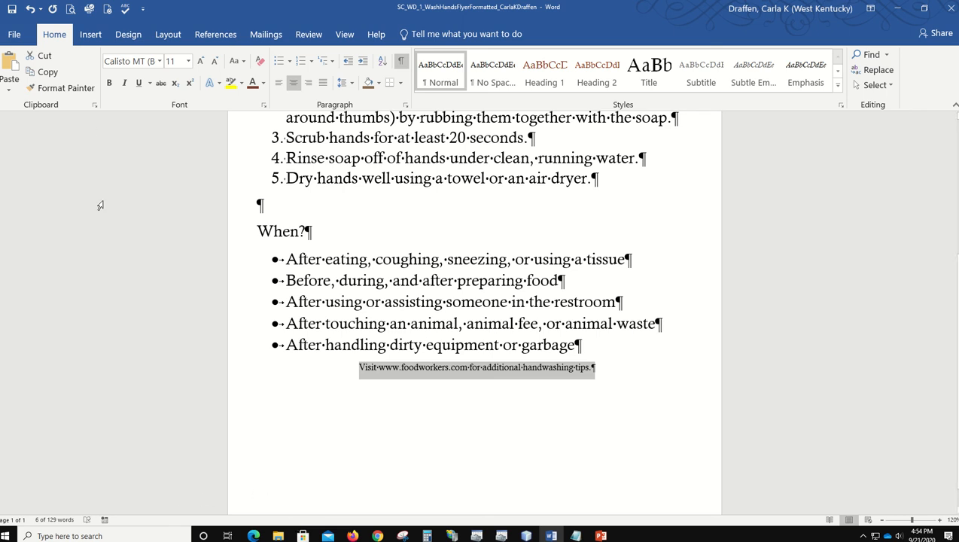
{"action": "left_click", "coordinate": [442, 384]}
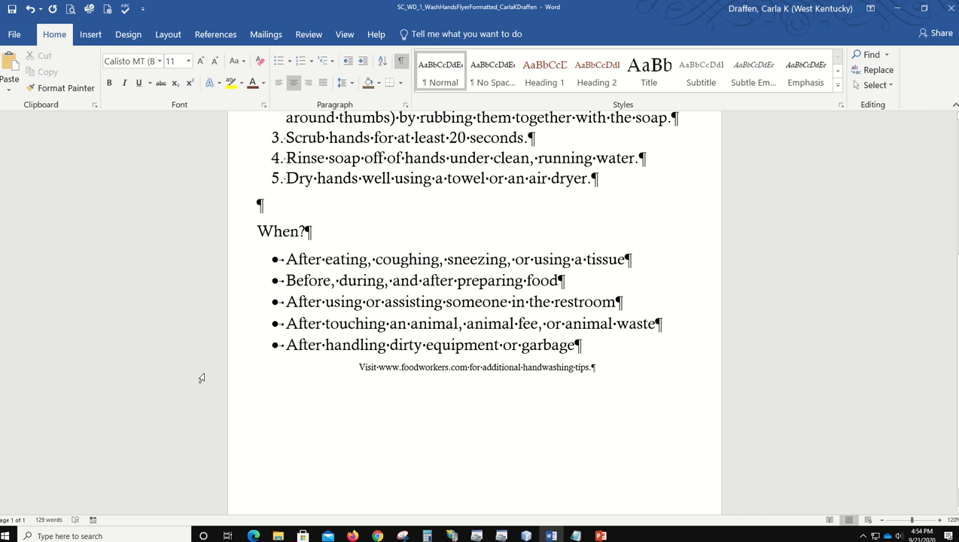
Set the flyer's last line to font size 18 and apply the current dark reddish-brown font color to it
{"action": "left_click", "coordinate": [235, 373]}
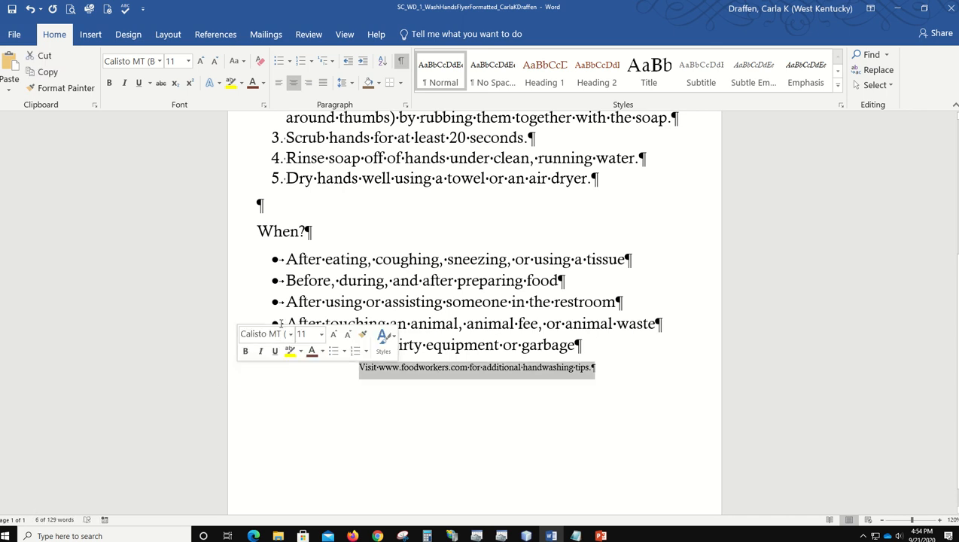
{"action": "left_click", "coordinate": [320, 334]}
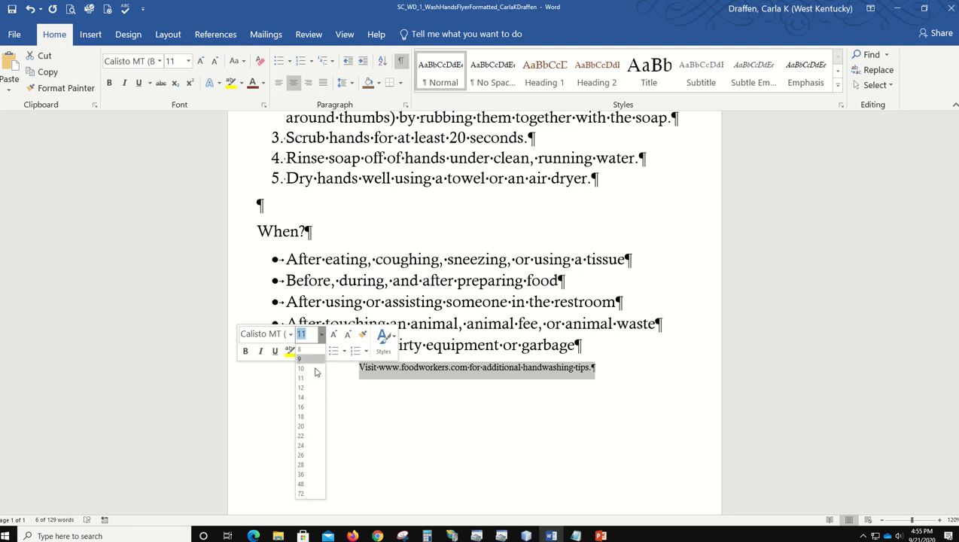
{"action": "left_click", "coordinate": [311, 416]}
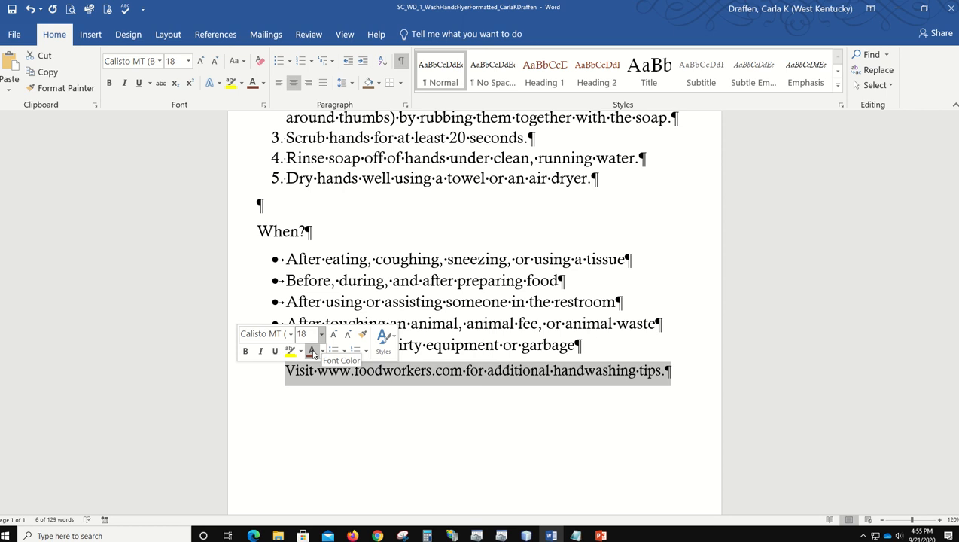
{"action": "left_click", "coordinate": [312, 352]}
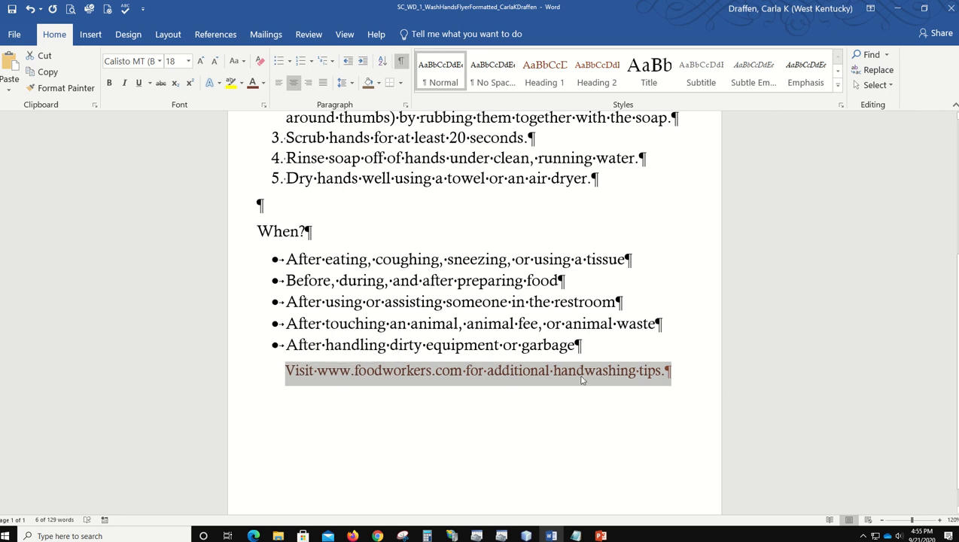
{"action": "left_click", "coordinate": [263, 83]}
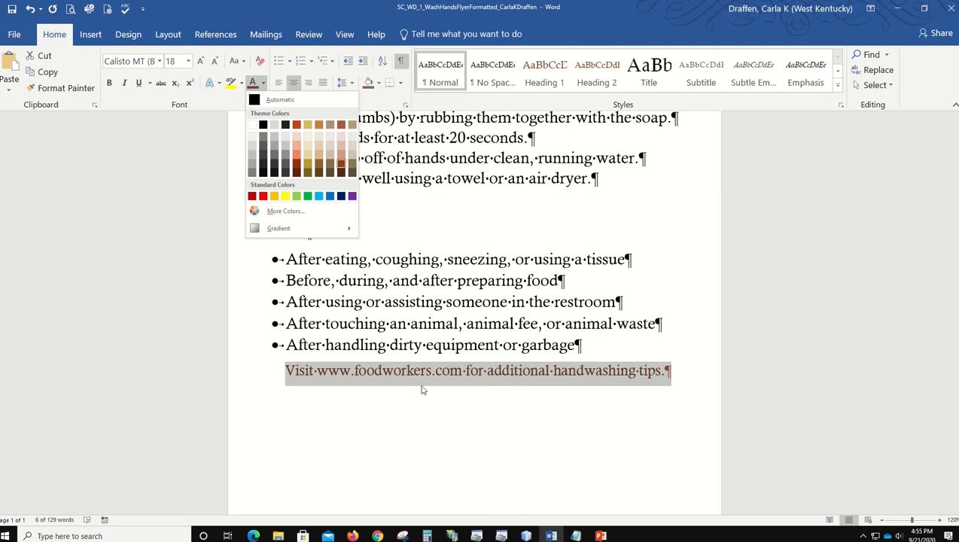
{"action": "key", "text": "Escape"}
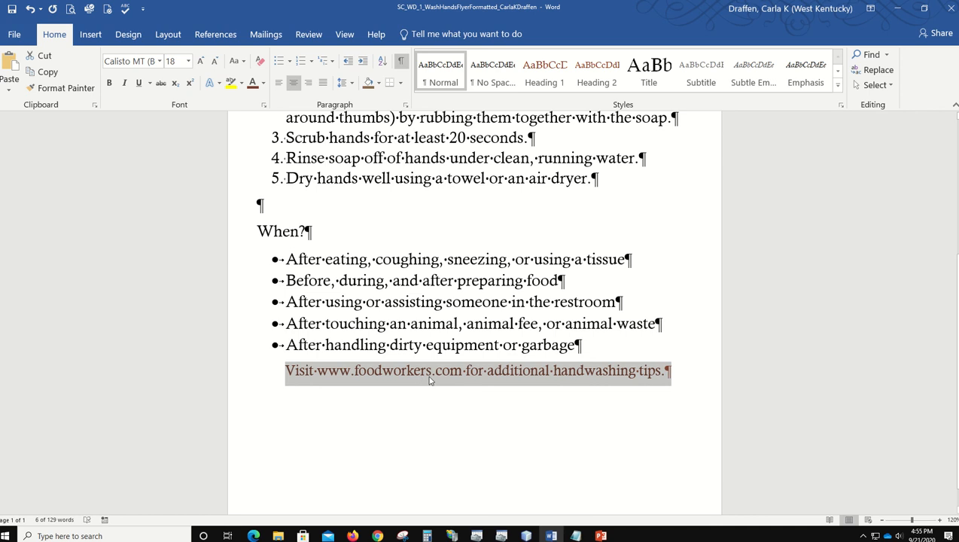
Underline the words "additional handwashing tips" in the flyer's last line, leaving out the period
{"action": "left_click", "coordinate": [490, 391]}
{"action": "left_click_drag", "start_coordinate": [487, 370], "coordinate": [646, 366]}
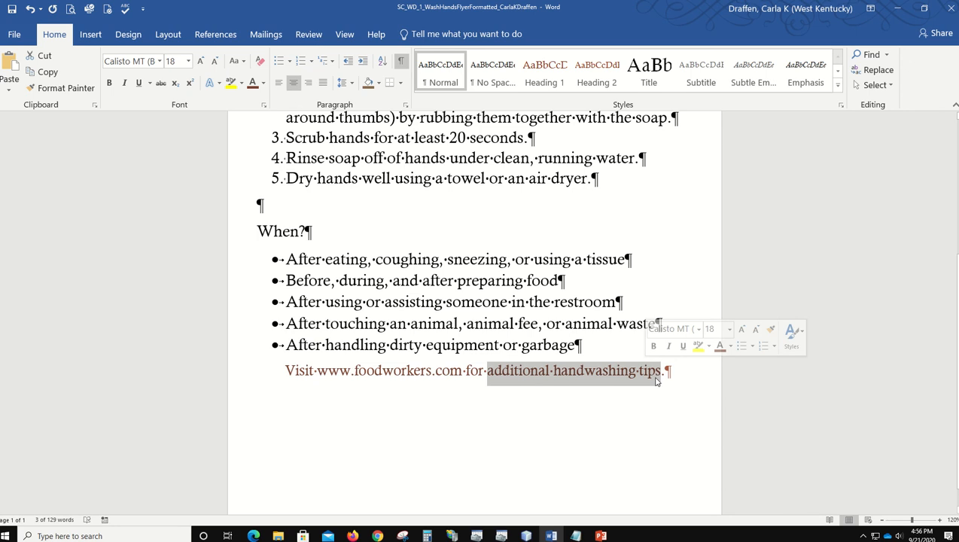
{"action": "mouse_move", "coordinate": [600, 535]}
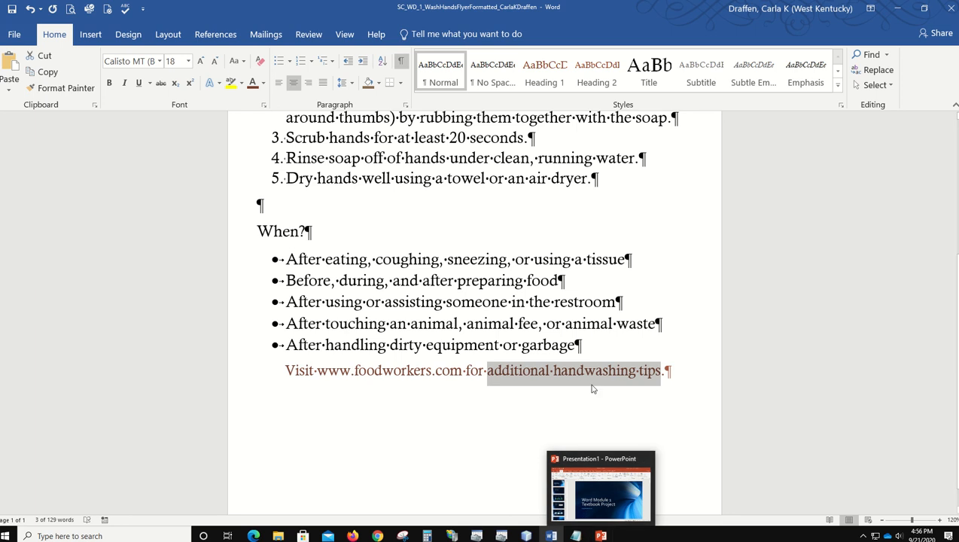
{"action": "left_click", "coordinate": [138, 84]}
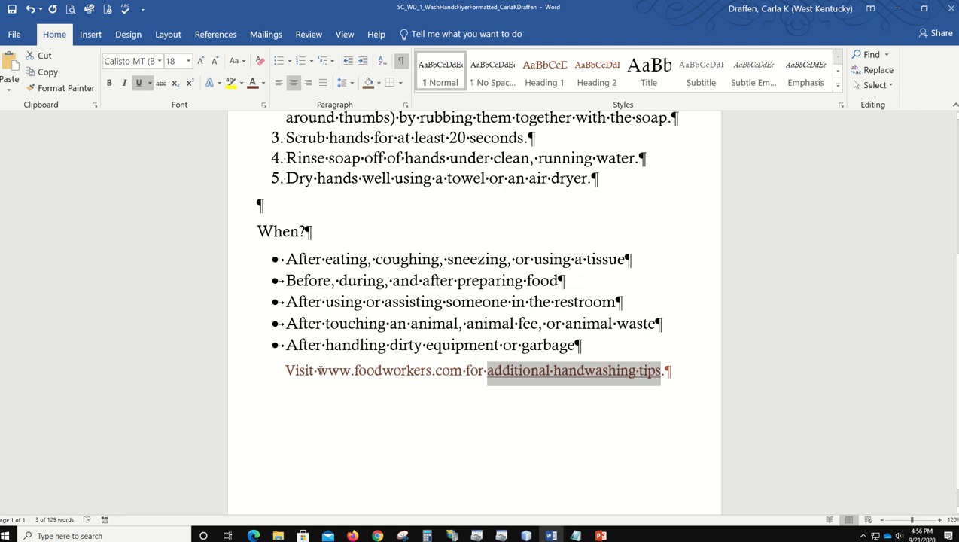
{"action": "left_click_drag", "start_coordinate": [317, 373], "coordinate": [460, 380]}
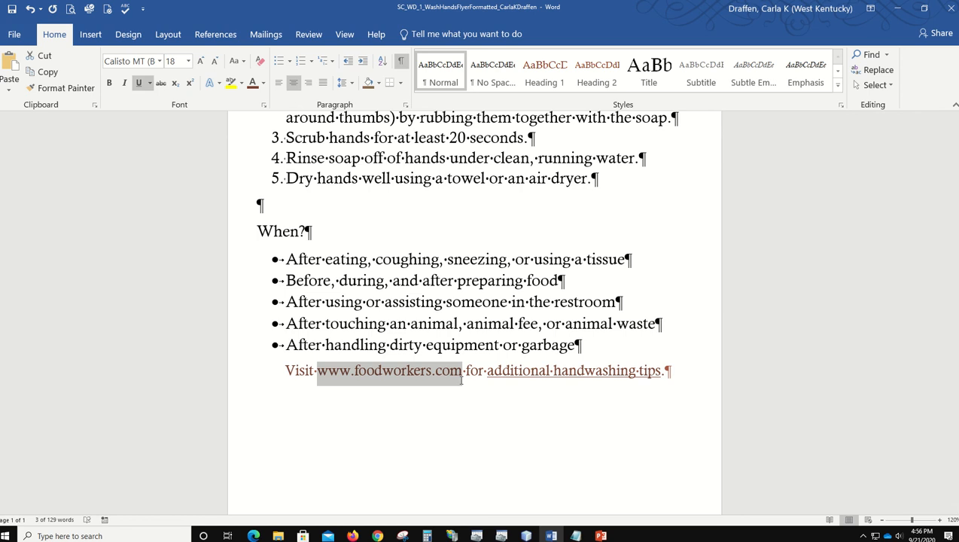
{"action": "left_click", "coordinate": [626, 409]}
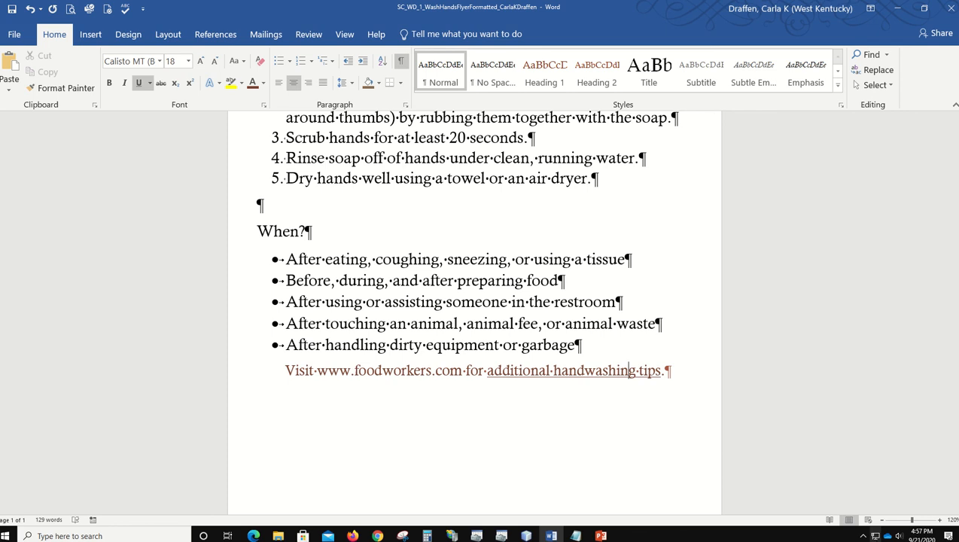
Italicize the word "prevent" in the paragraph below the "WASH YOUR HANDS!" headline
{"action": "scroll", "coordinate": [681, 153], "scroll_direction": "up", "scroll_amount": 1}
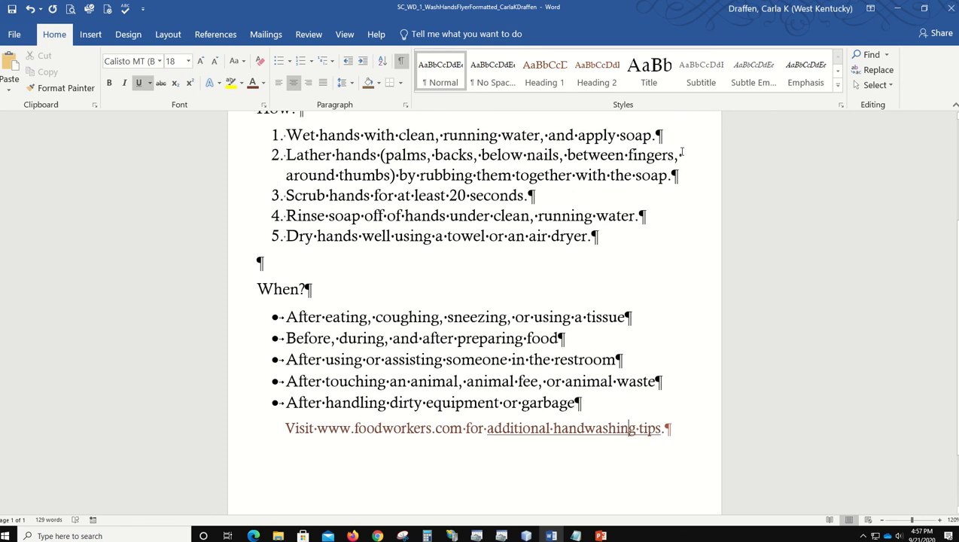
{"action": "scroll", "coordinate": [681, 152], "scroll_direction": "up", "scroll_amount": 4}
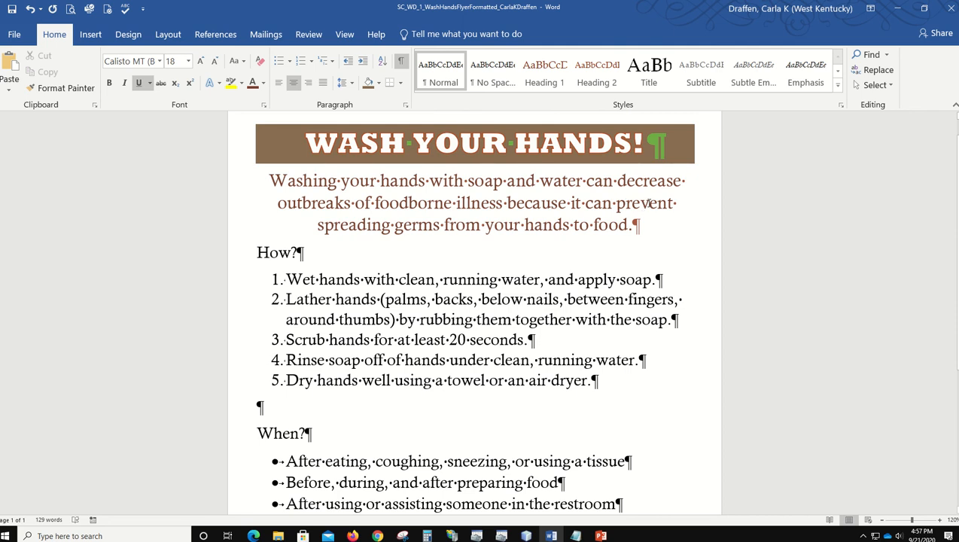
{"action": "left_click", "coordinate": [649, 202]}
{"action": "double_click", "coordinate": [649, 202]}
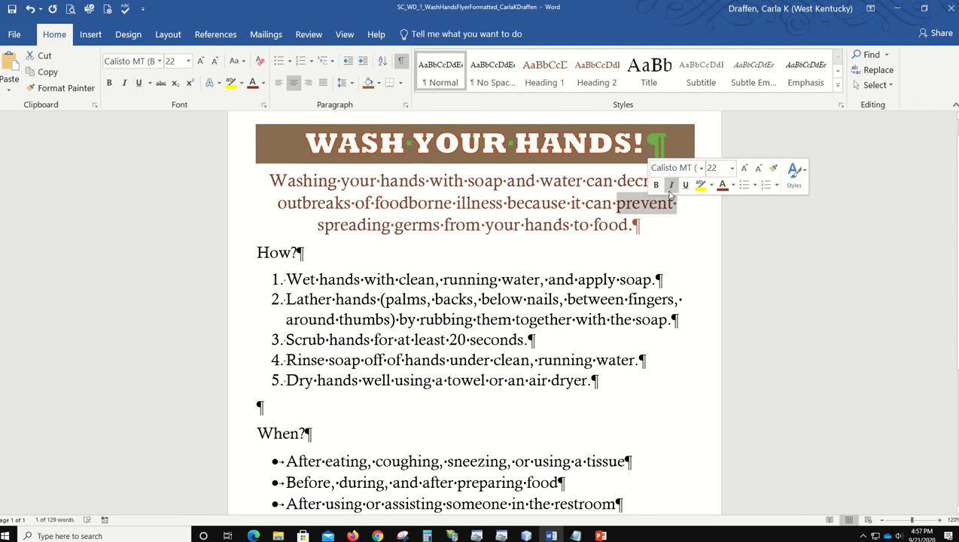
{"action": "left_click", "coordinate": [671, 186]}
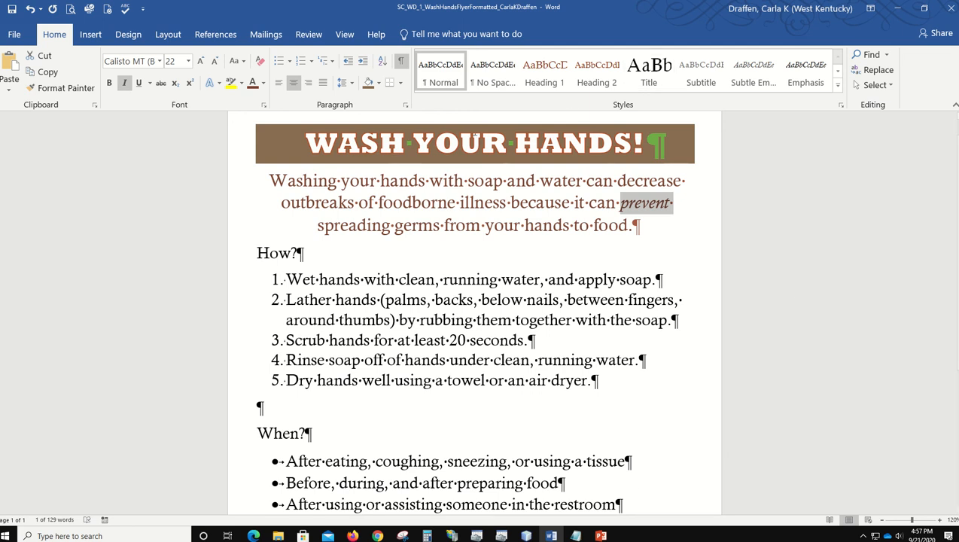
Bold the first word of each numbered instruction under "How?": Wet, Lather, Scrub, Rinse and Dry
{"action": "double_click", "coordinate": [303, 279]}
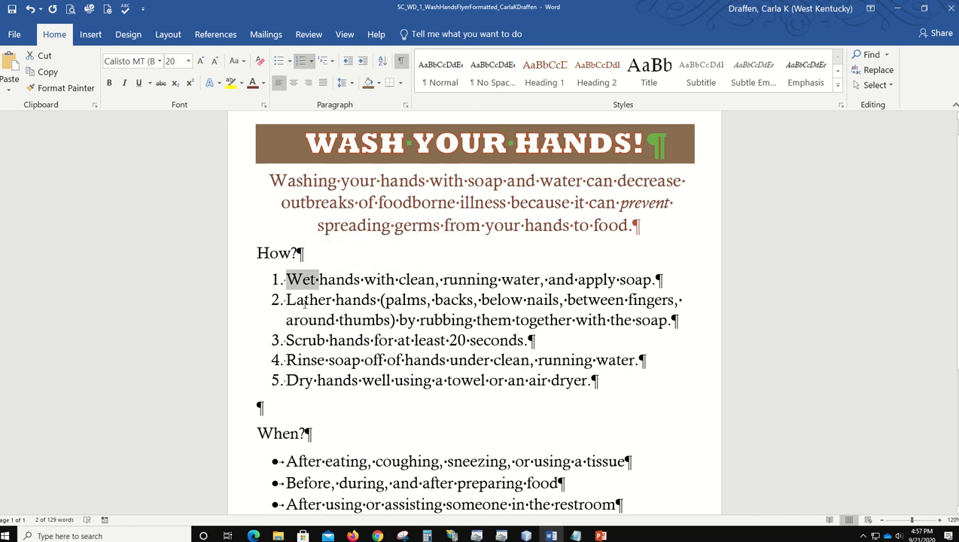
{"action": "double_click", "coordinate": [305, 300], "text": "ctrl"}
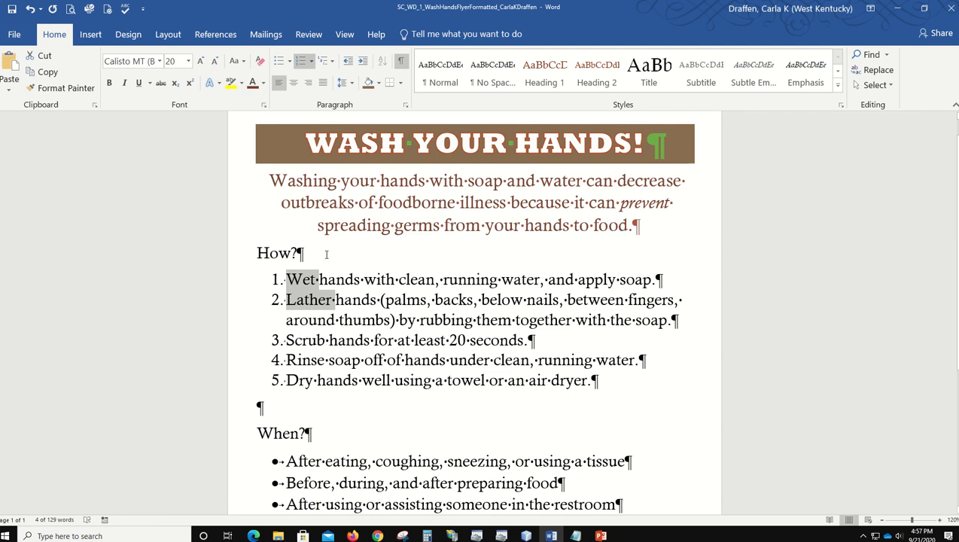
{"action": "double_click", "coordinate": [304, 343], "text": "ctrl"}
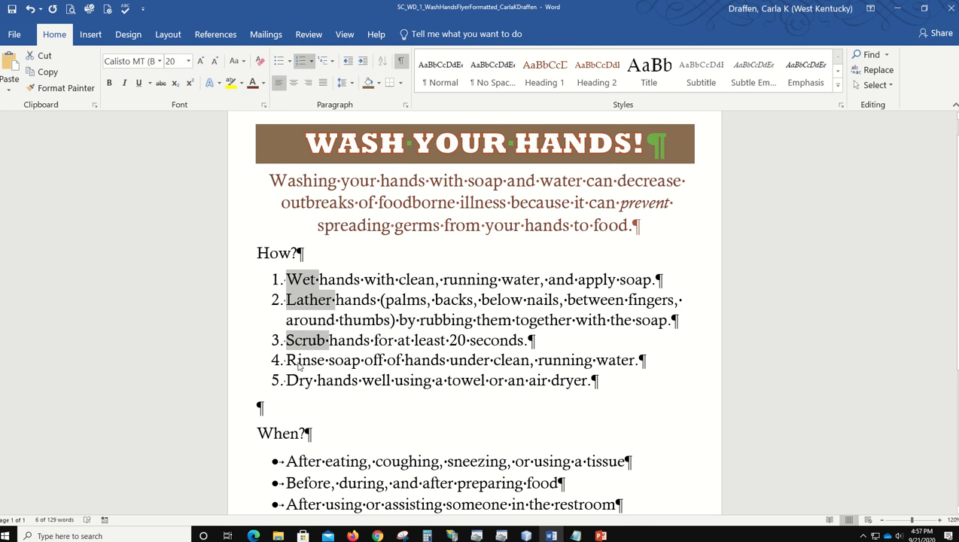
{"action": "double_click", "coordinate": [301, 362], "text": "ctrl"}
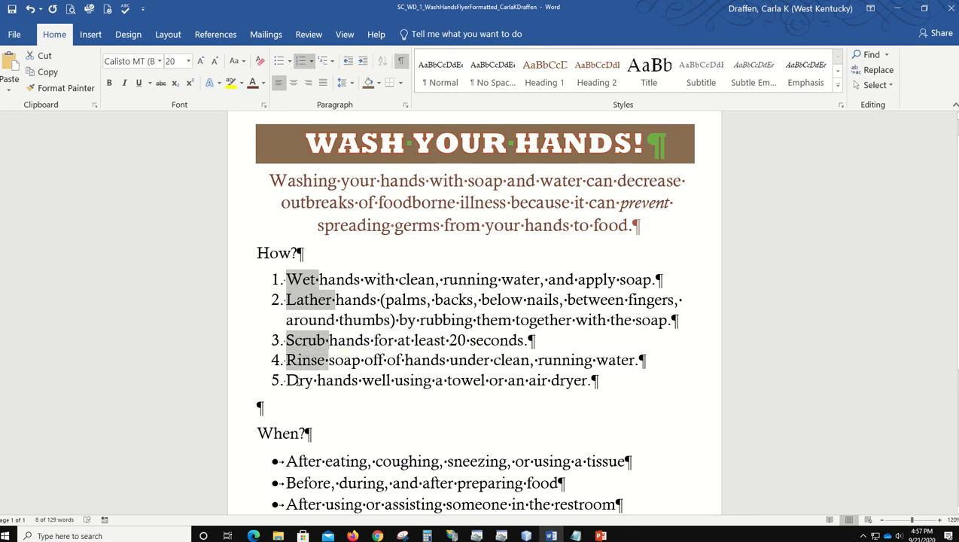
{"action": "double_click", "coordinate": [299, 382], "text": "ctrl"}
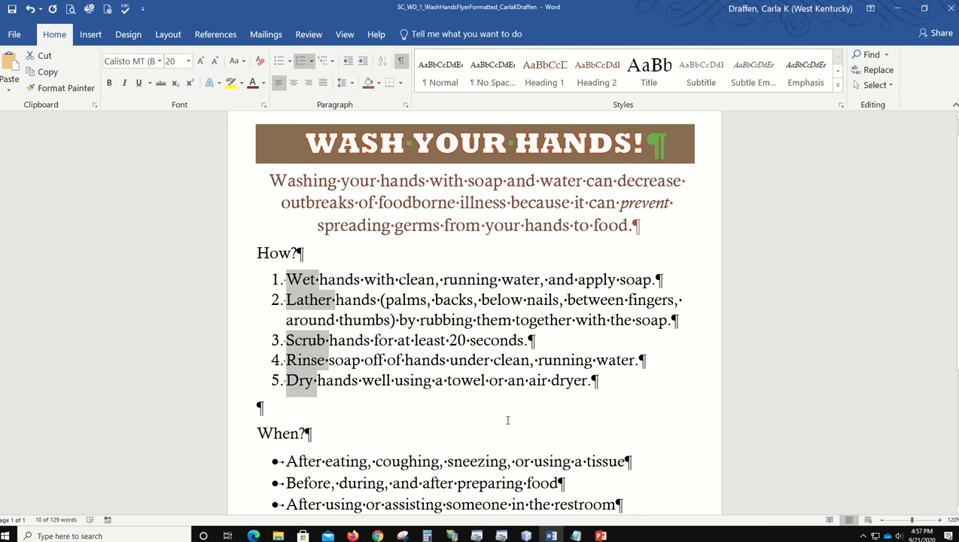
{"action": "left_click", "coordinate": [109, 84]}
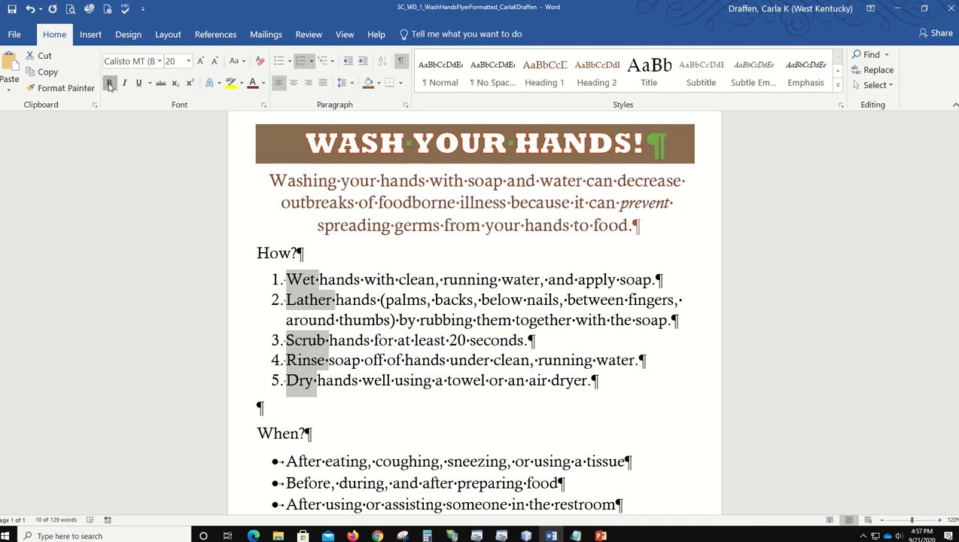
{"action": "left_click", "coordinate": [643, 391]}
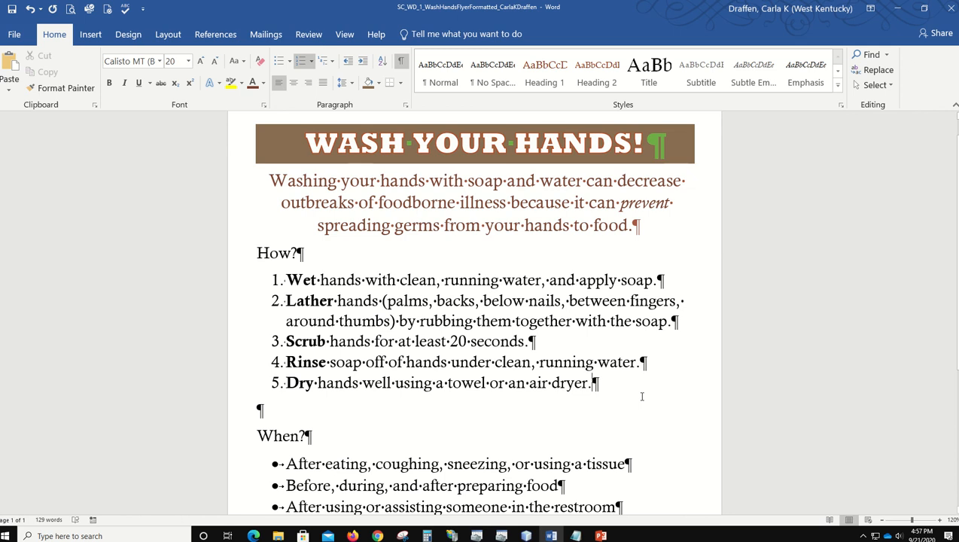
{"action": "mouse_move", "coordinate": [601, 535]}
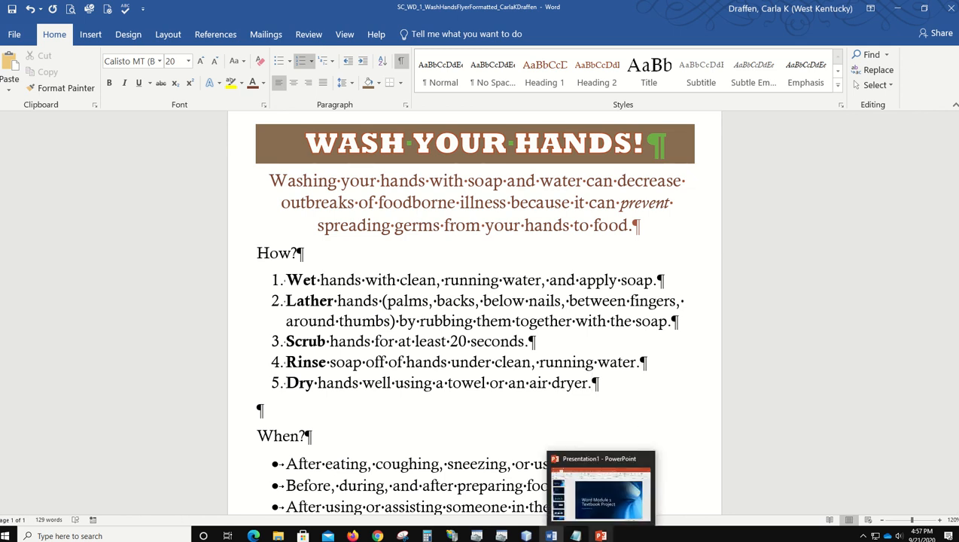